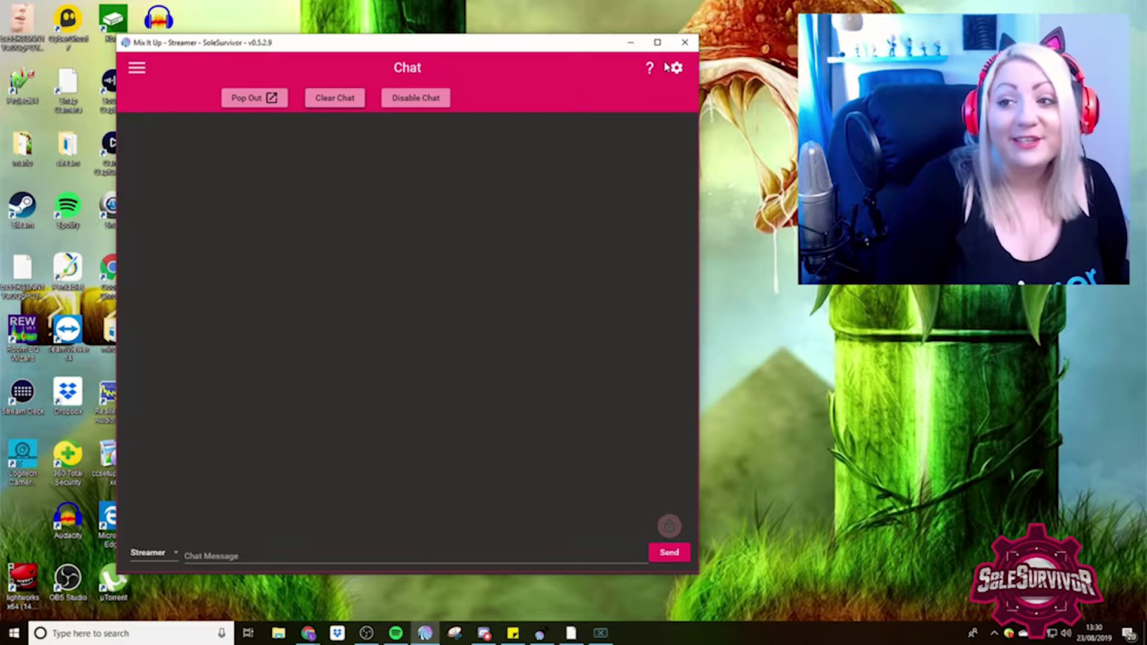
Step: Enter 'test' as the name for a new overlay in the overlay settings
left_click(676, 68)
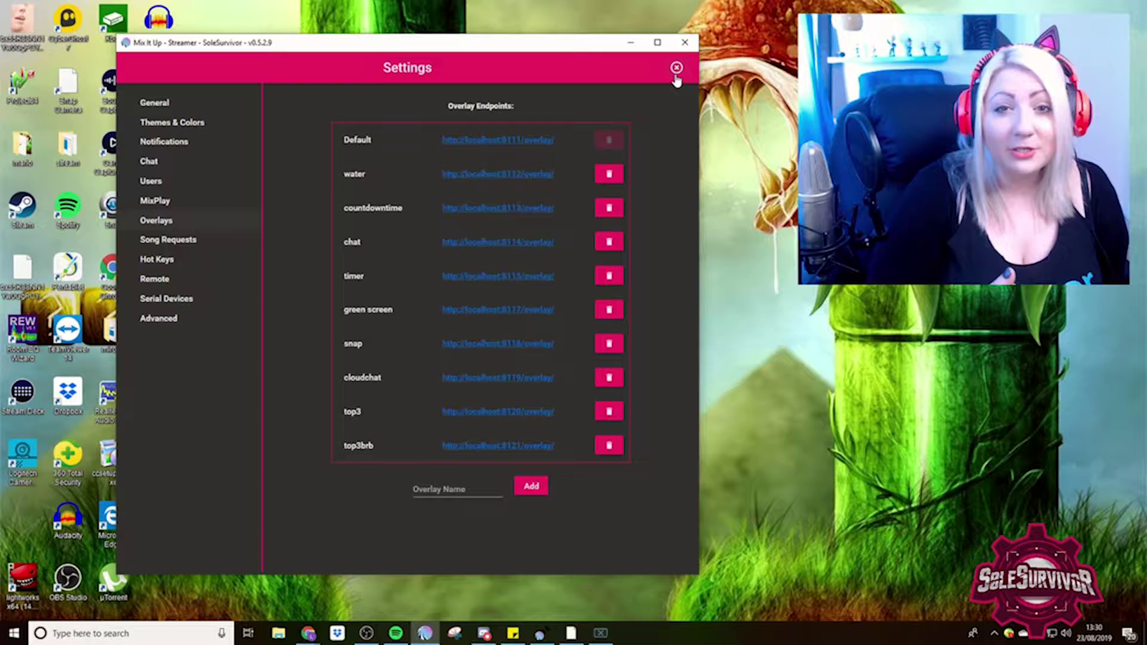
key("Tab")
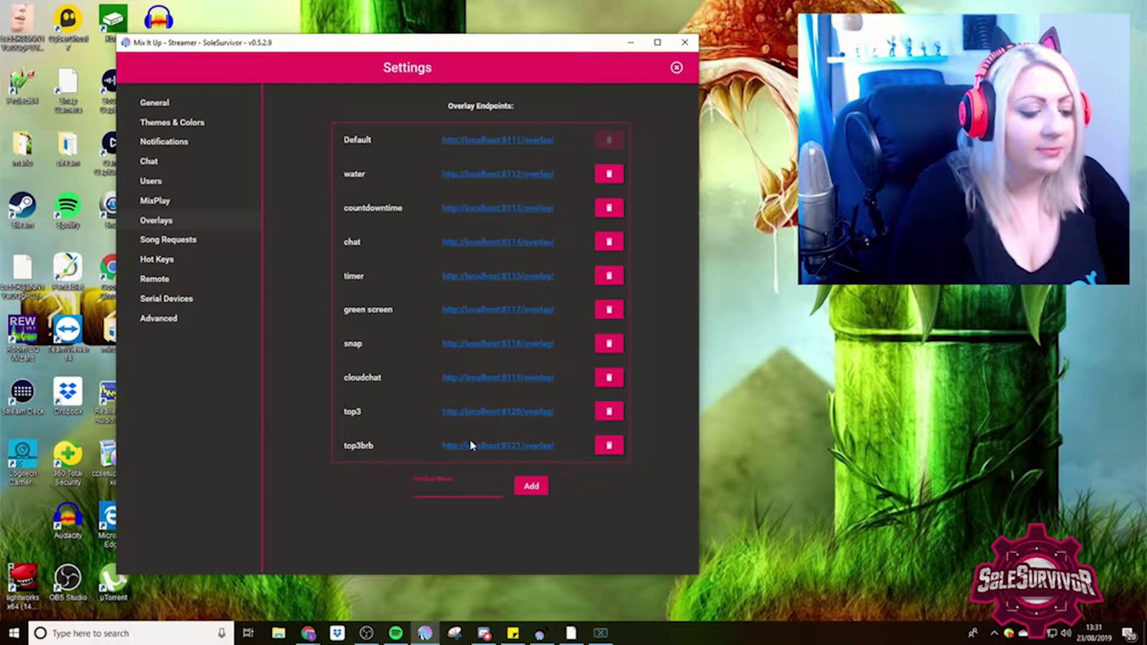
type("test")
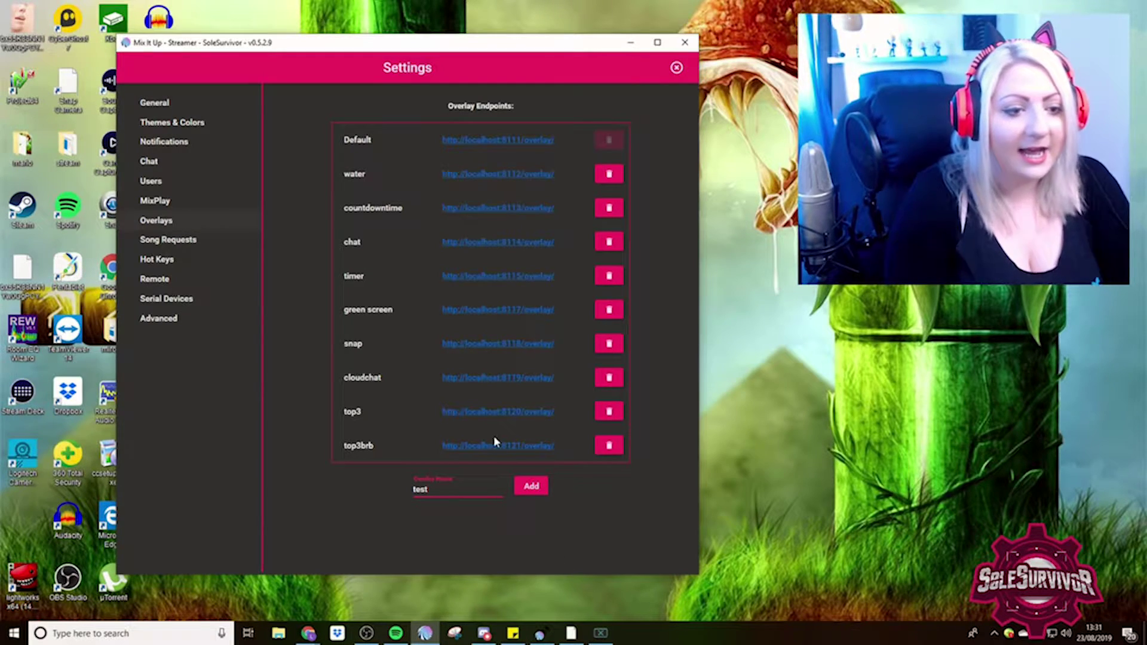
Step: Copy the top3brb overlay page's localhost:8121 address from the browser
left_click(468, 449)
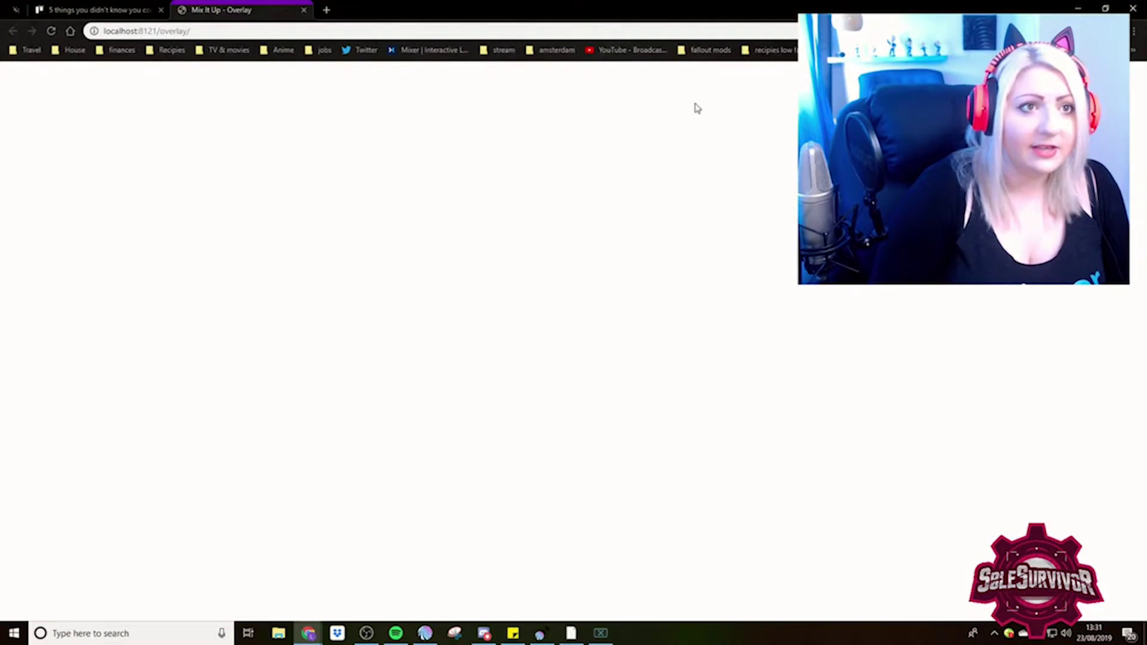
left_click(169, 31)
right_click(171, 30)
left_click(204, 112)
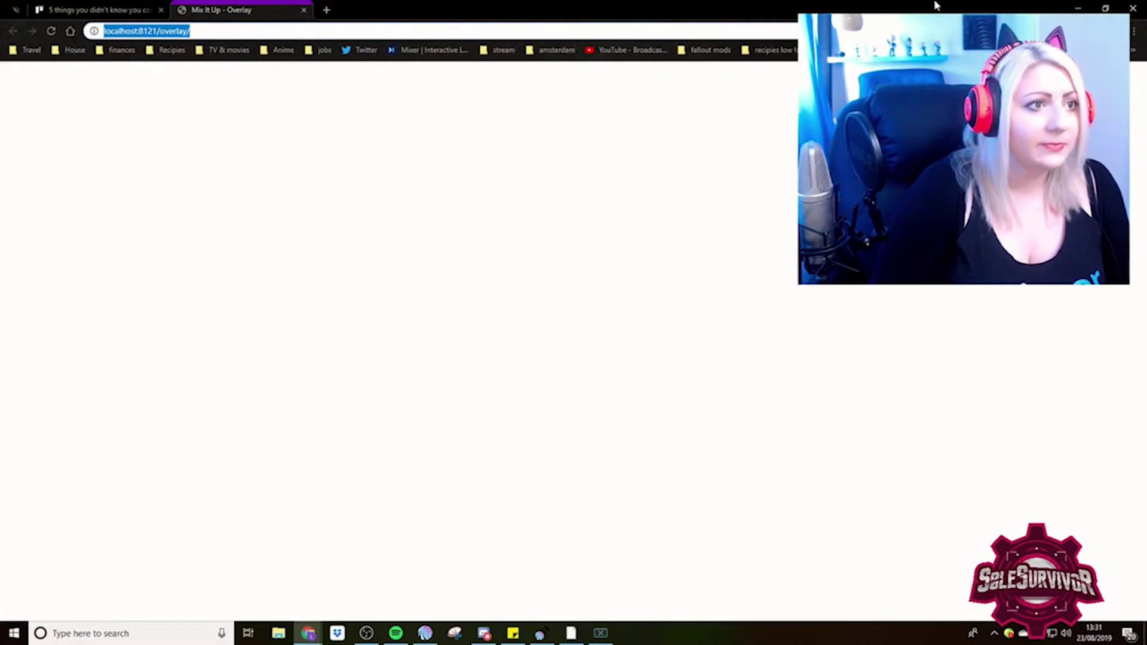
left_click(1078, 8)
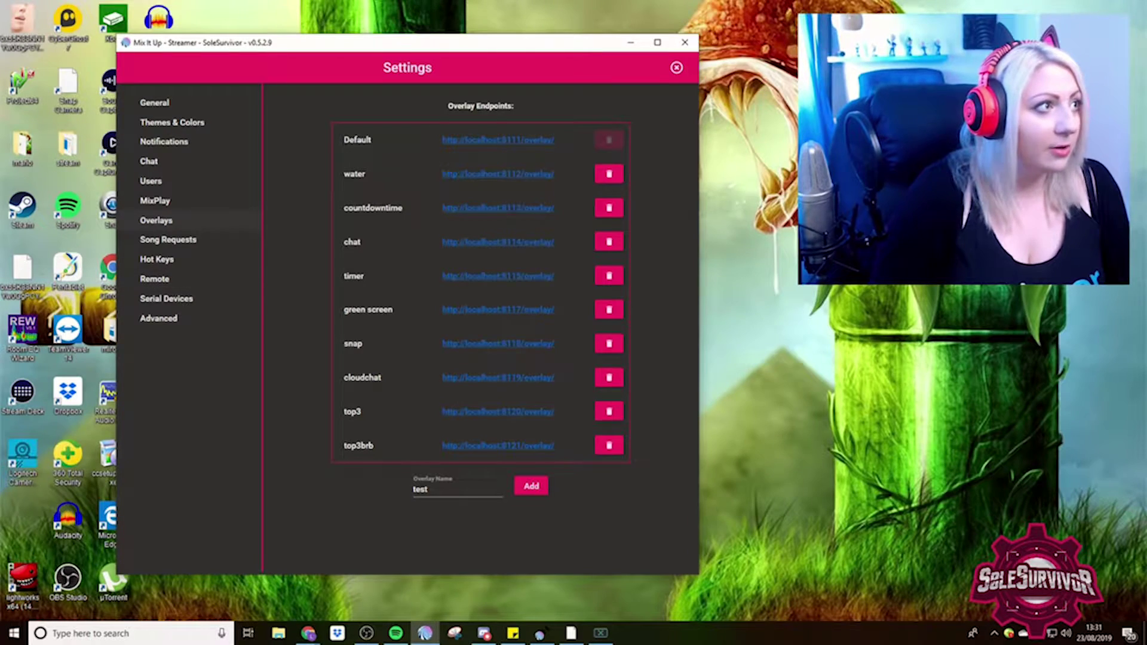
Step: Create a new Browser source named Browser in the OBS scene
left_click(366, 633)
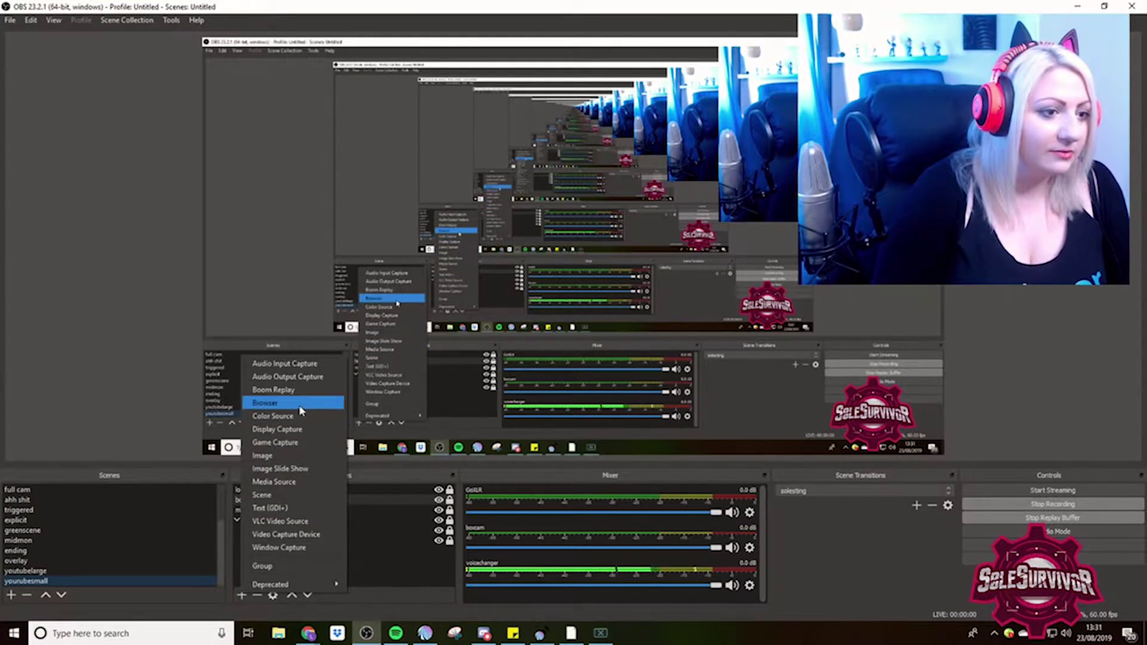
left_click(264, 402)
right_click(514, 252)
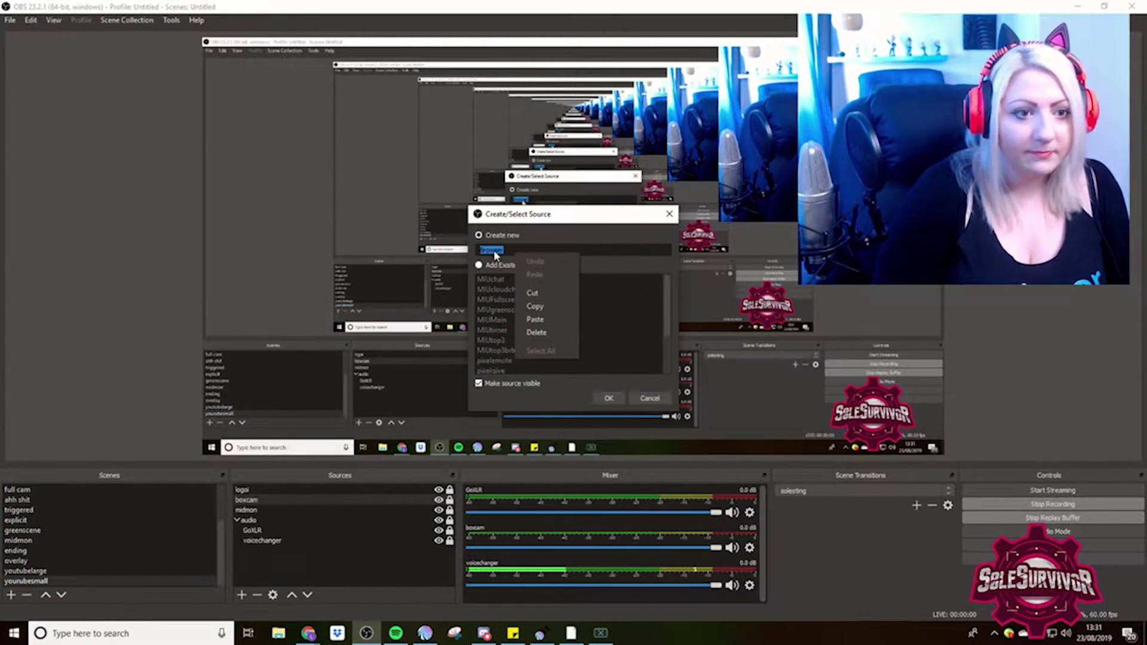
left_click(605, 403)
left_click(606, 399)
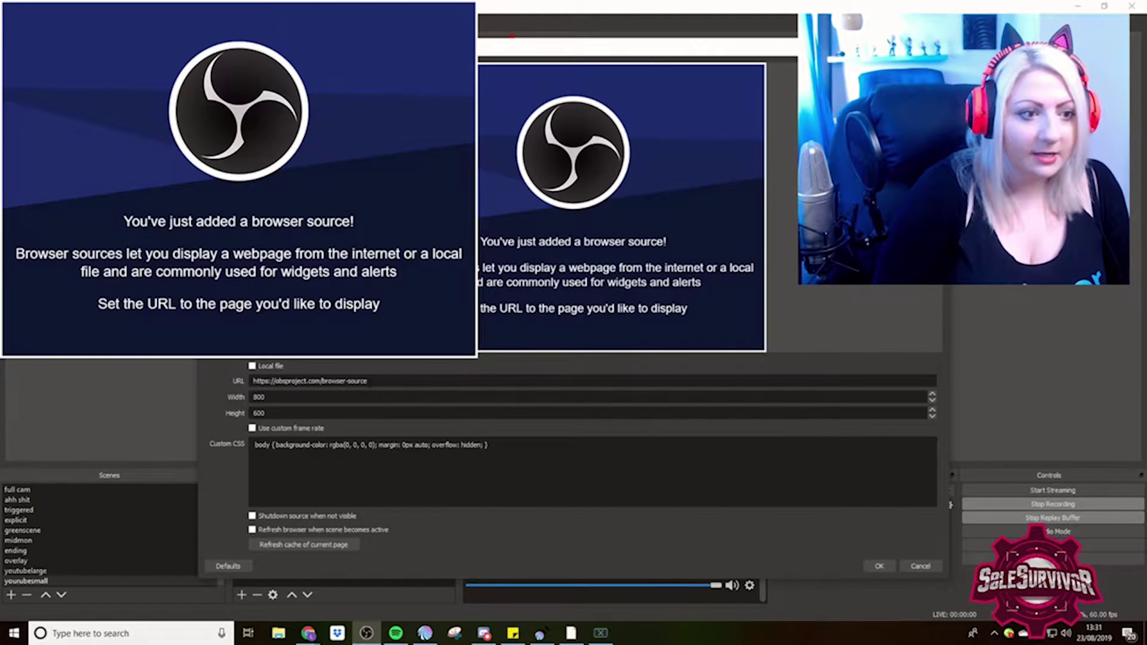
Step: Paste the overlay URL as the source address and set its height to 180
left_click_drag(368, 381, 236, 372)
key("ctrl+v")
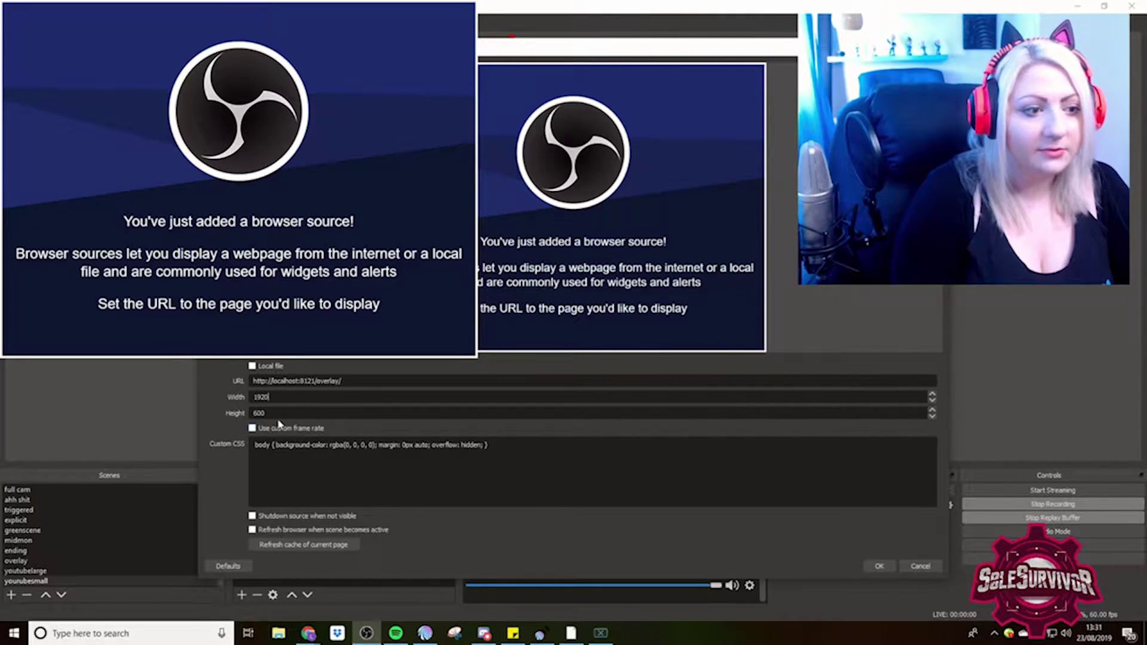
key("BackSpace")
key("BackSpace")
type("180")
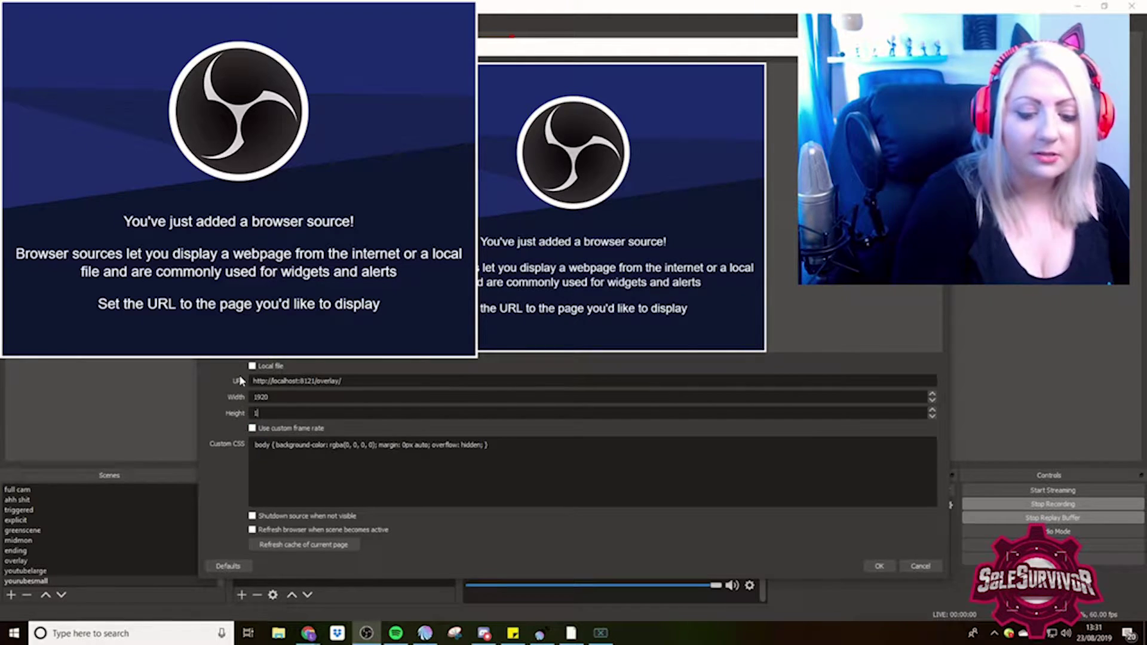
left_click(879, 566)
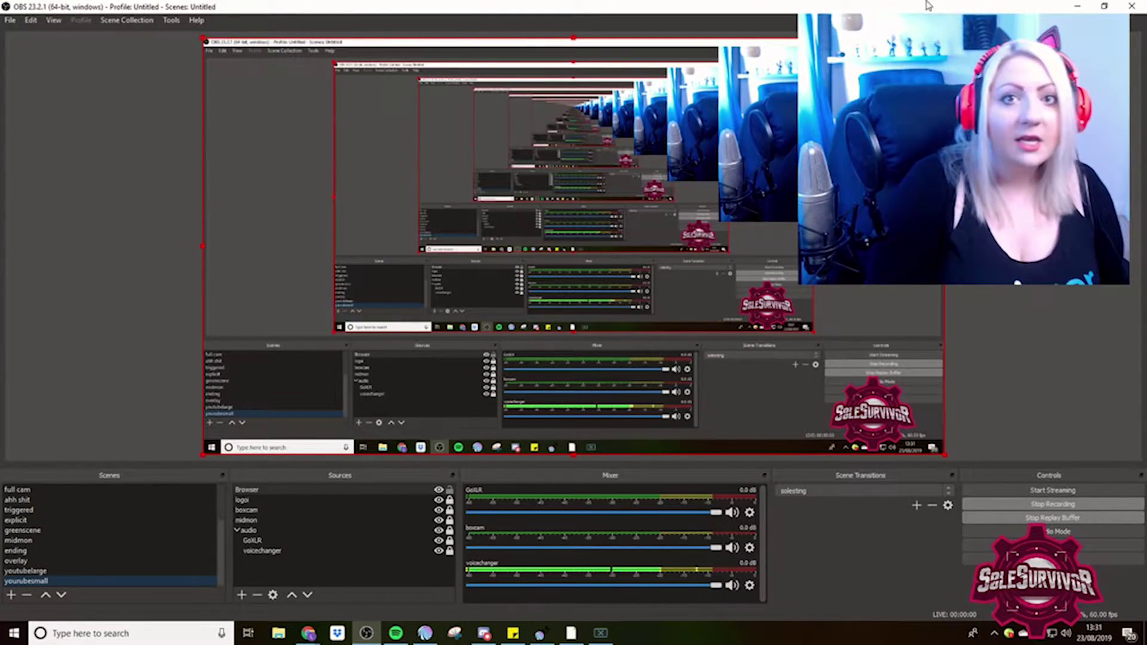
Step: Minimize OBS and close Mix It Up's settings
left_click_drag(628, 7, 154, 196)
key("super+Down")
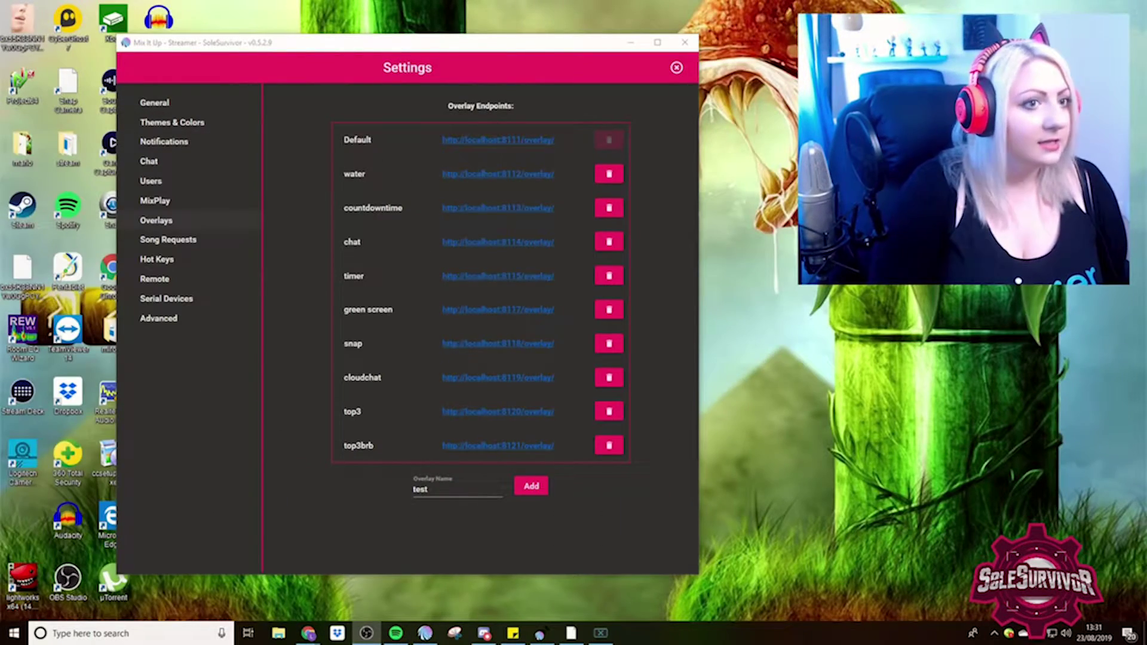
left_click(676, 68)
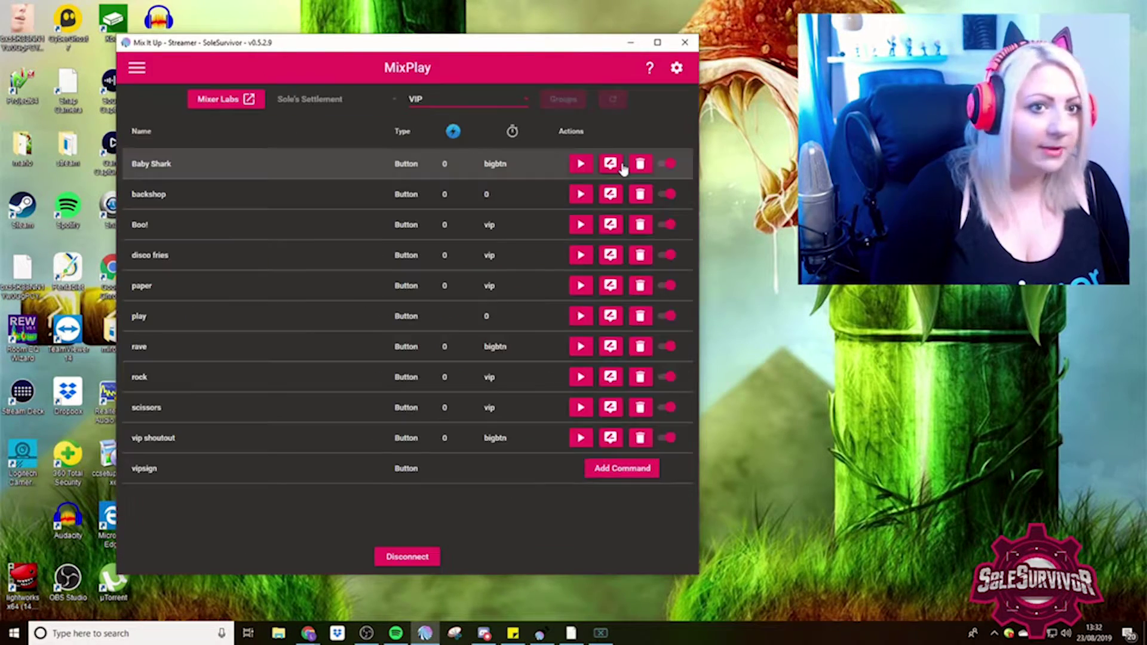
Step: Check the overlay choices for Baby Shark's shark right image, keeping it on Default
left_click(621, 167)
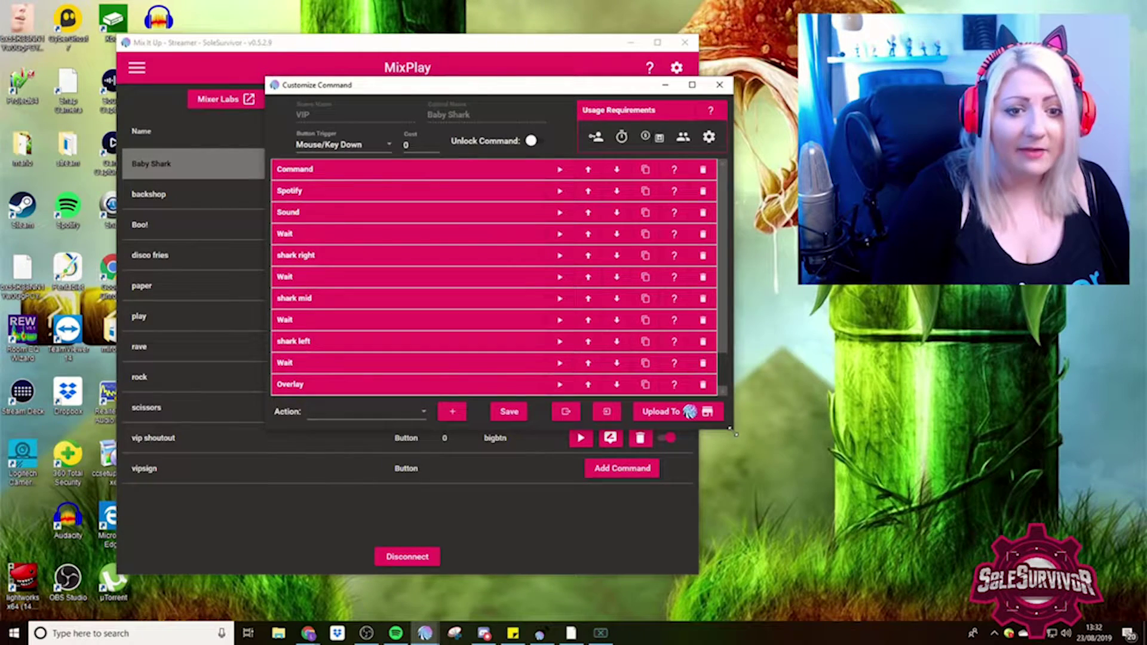
left_click_drag(730, 427, 920, 526)
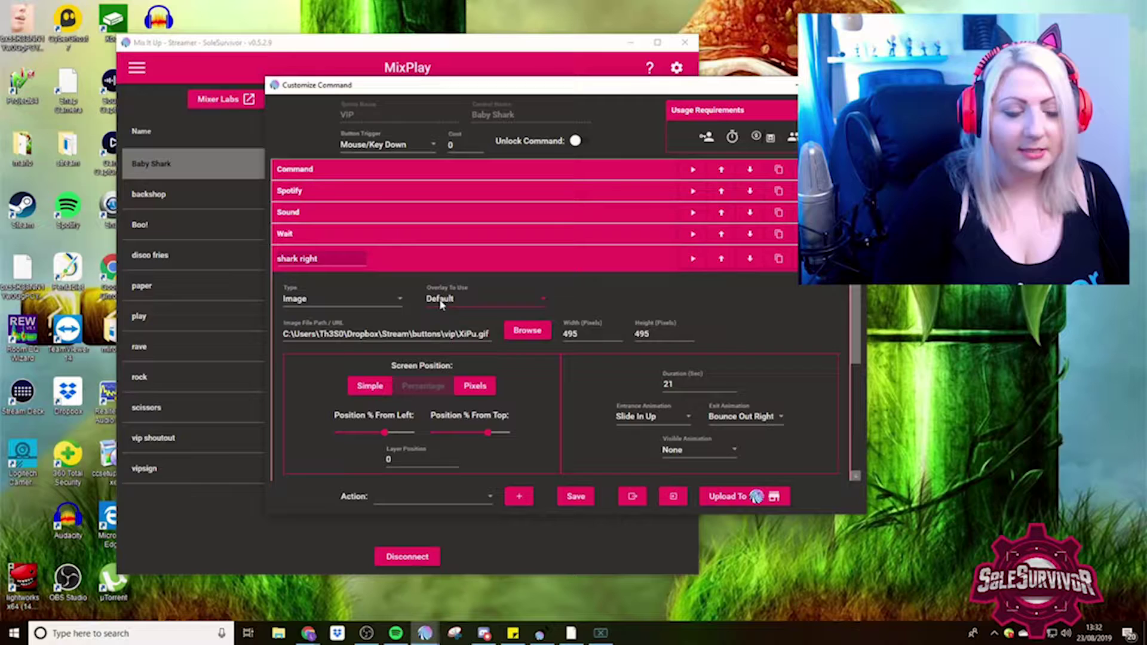
scroll(400, 380, "down", 1)
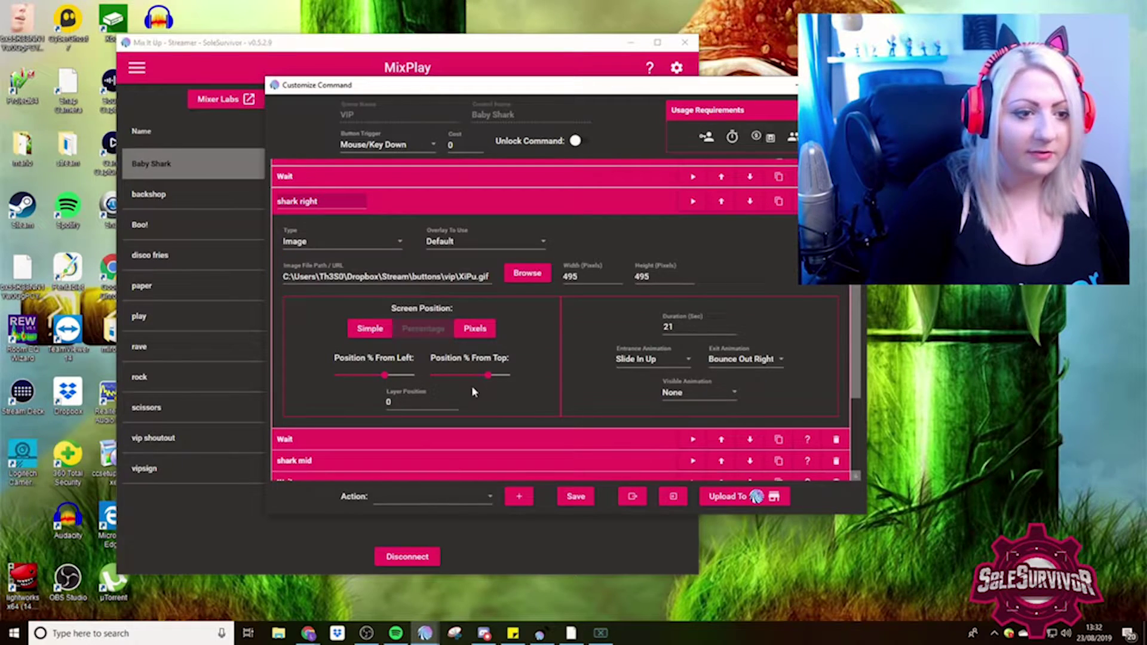
scroll(598, 346, "down", 1)
scroll(508, 251, "up", 1)
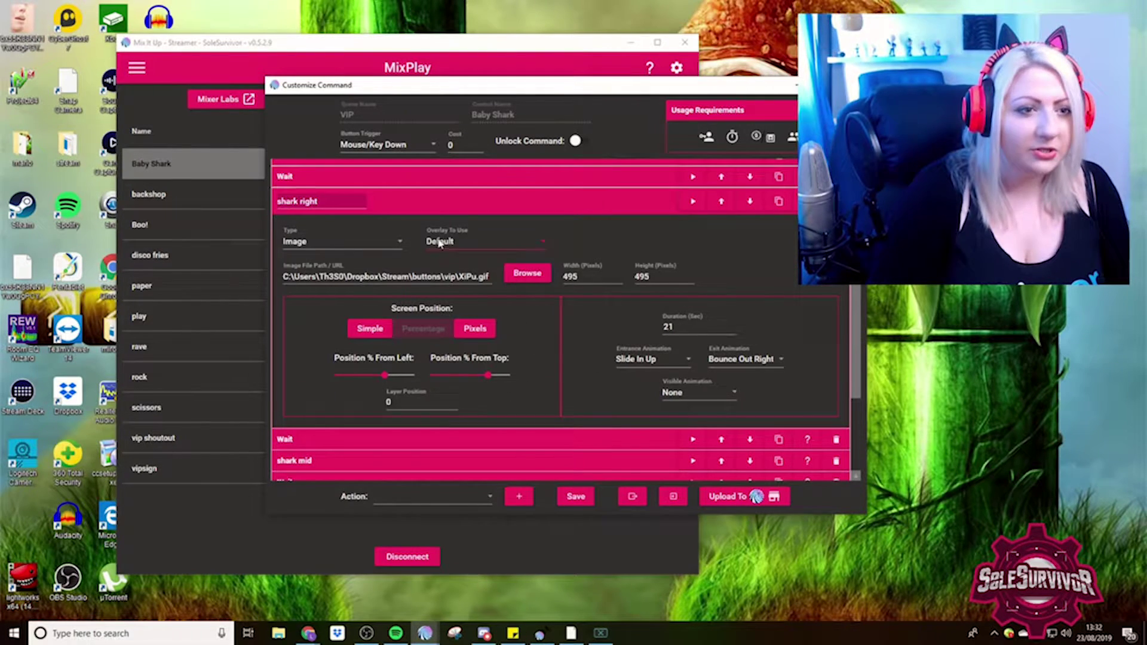
left_click(441, 242)
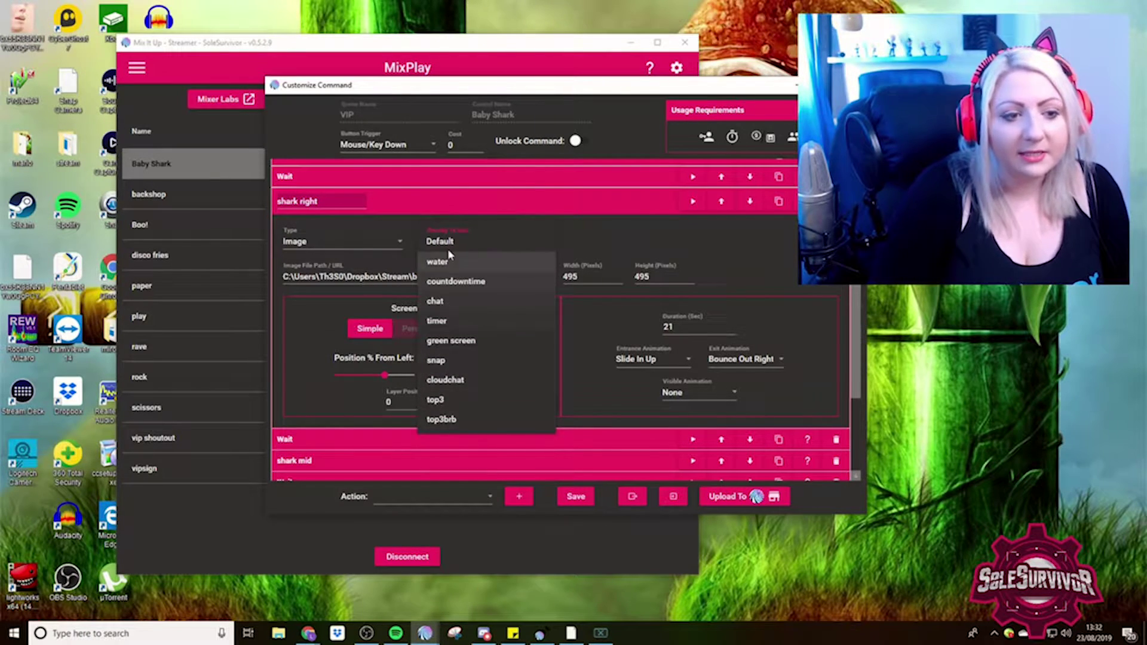
left_click(454, 241)
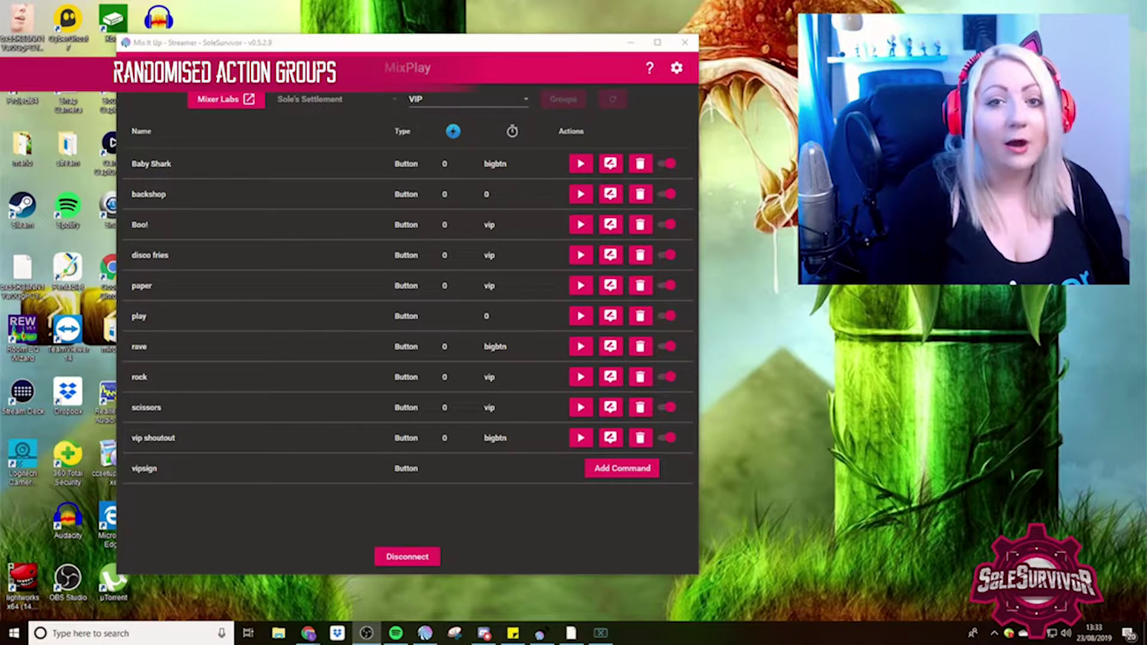
Step: Switch MixPlay to the default group and confirm Do not press! runs the screamaction action group
left_click(442, 99)
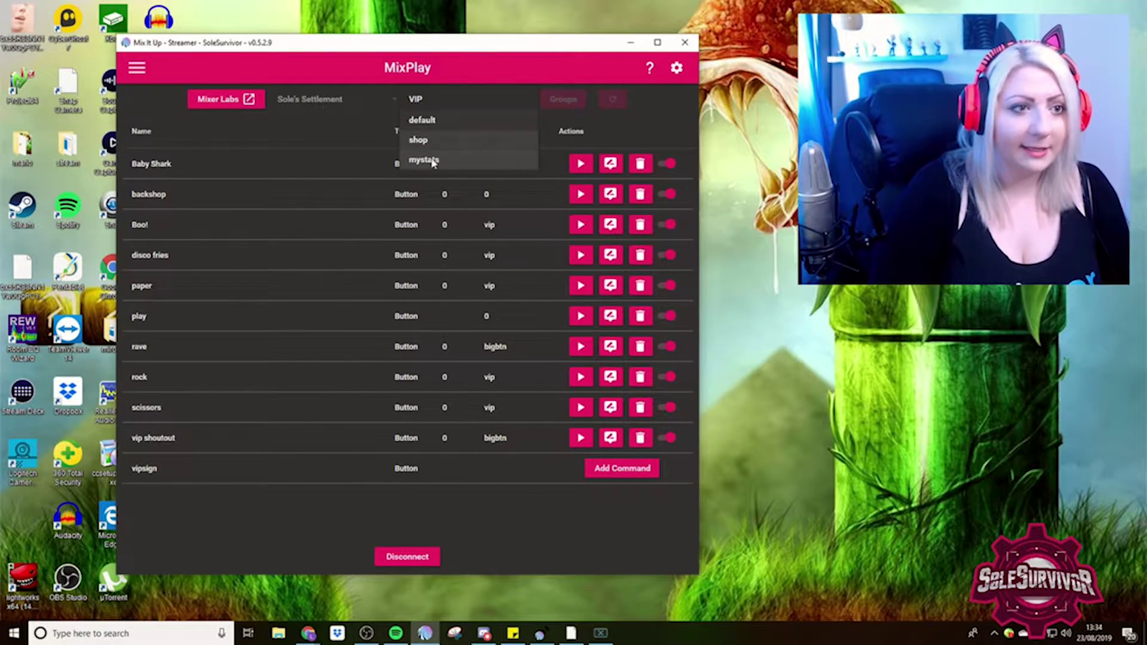
left_click(422, 119)
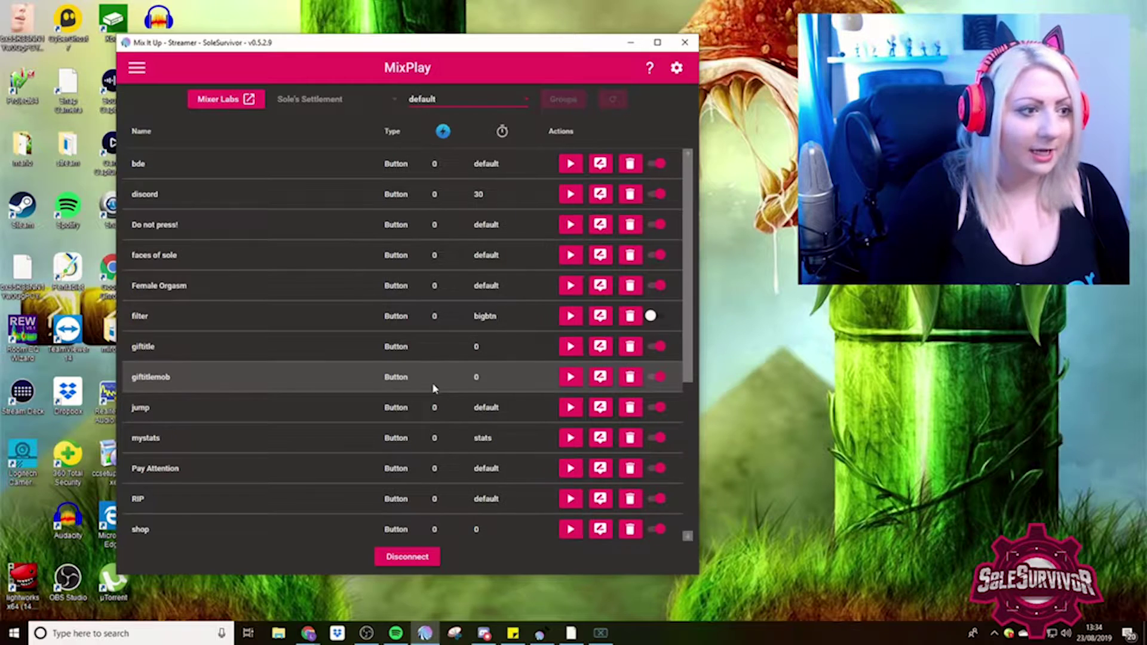
left_click(600, 225)
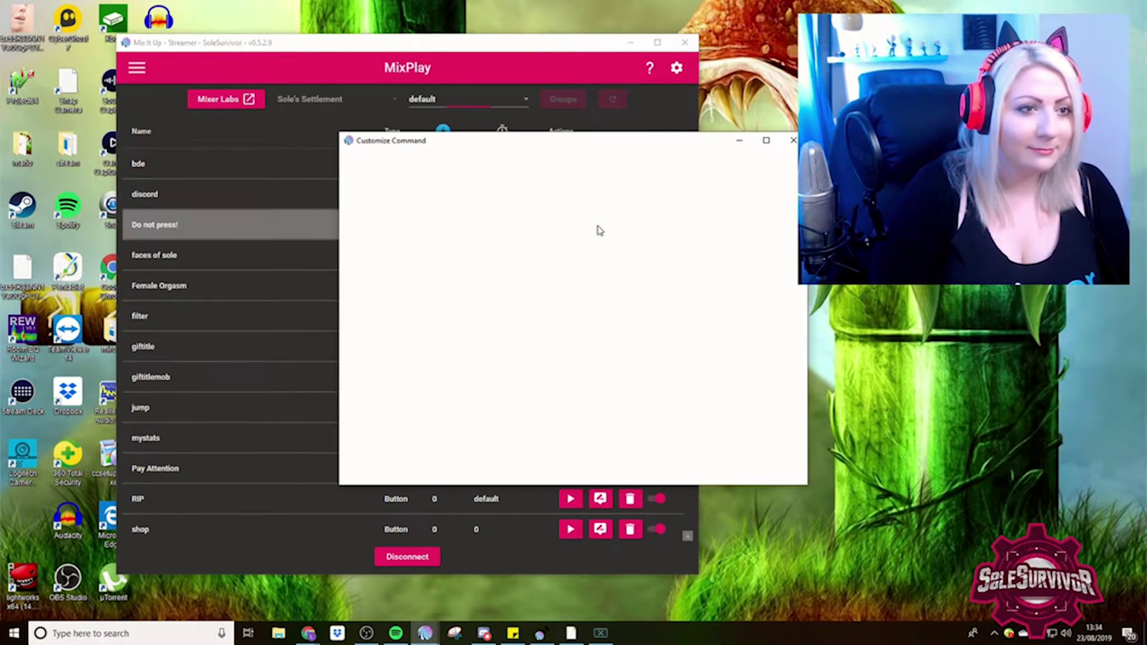
left_click(461, 226)
left_click(462, 225)
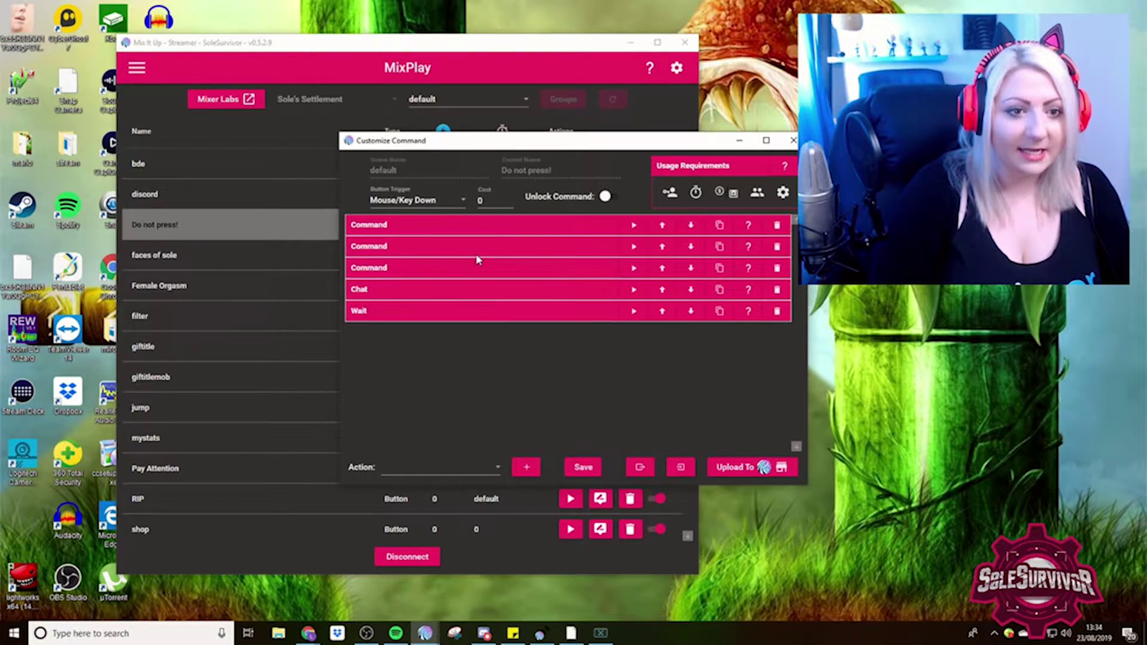
left_click(460, 275)
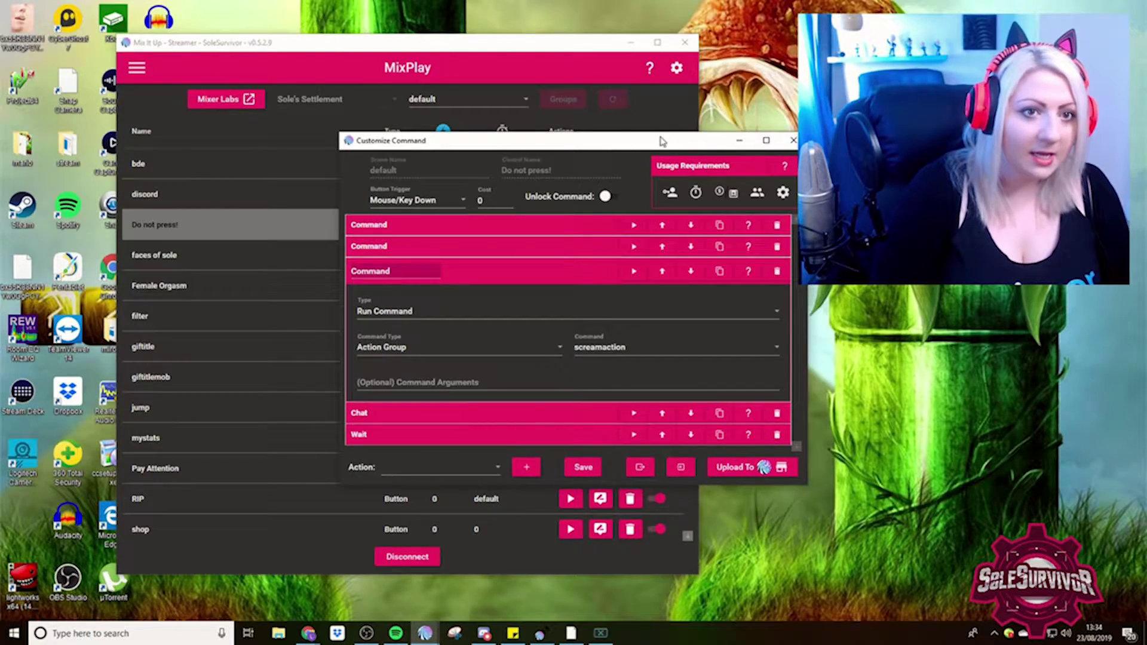
left_click_drag(788, 146, 615, 198)
left_click(618, 193)
left_click(132, 71)
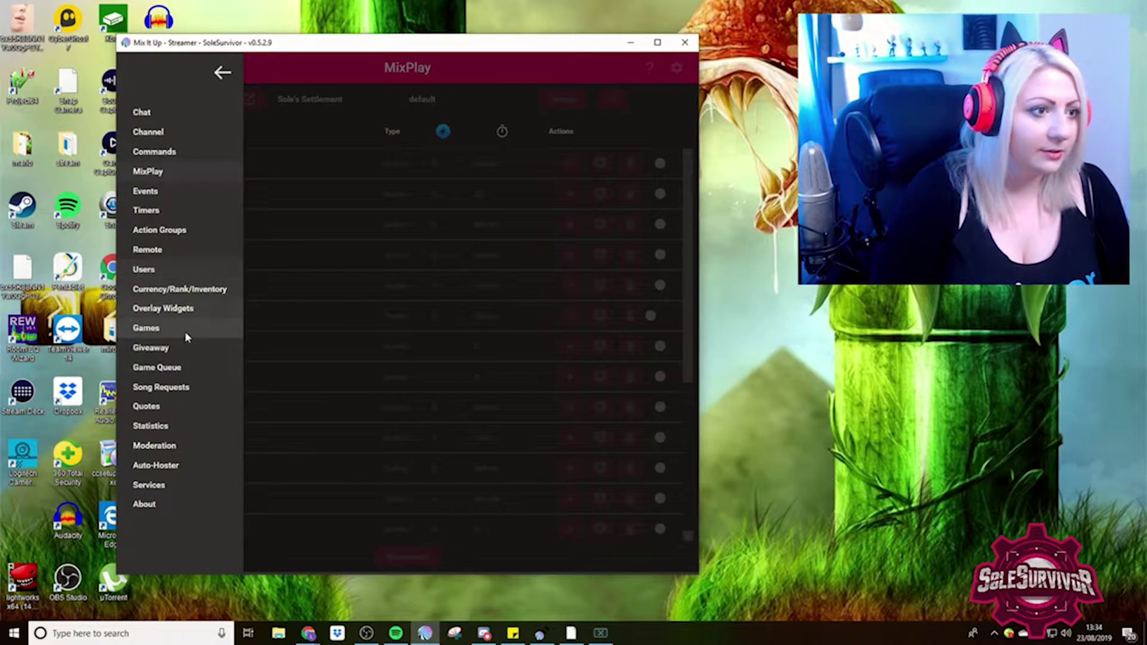
Step: Check the scream1 action group's sound action on the Action Groups page
left_click(164, 232)
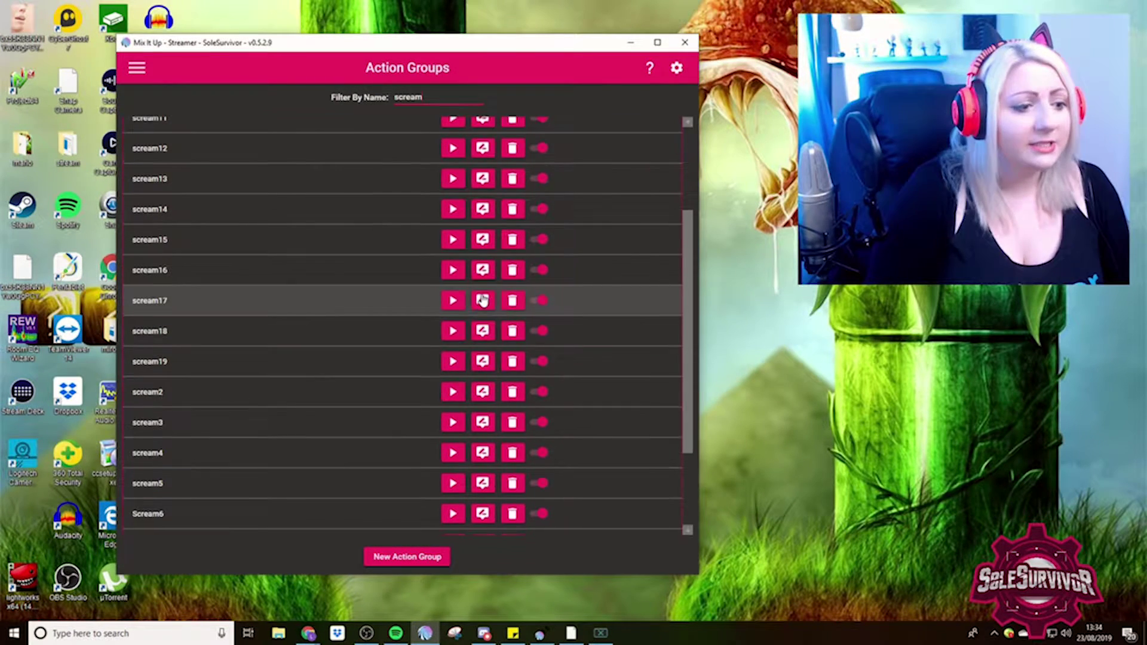
scroll(481, 302, "down", 3)
scroll(483, 311, "up", 10)
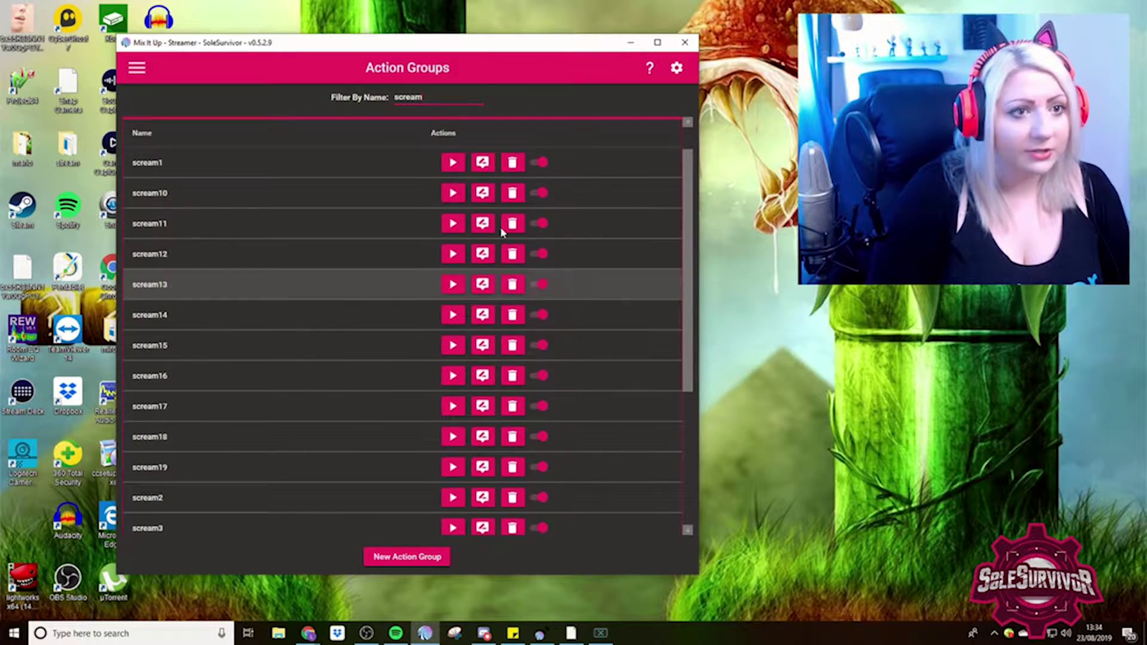
left_click(484, 201)
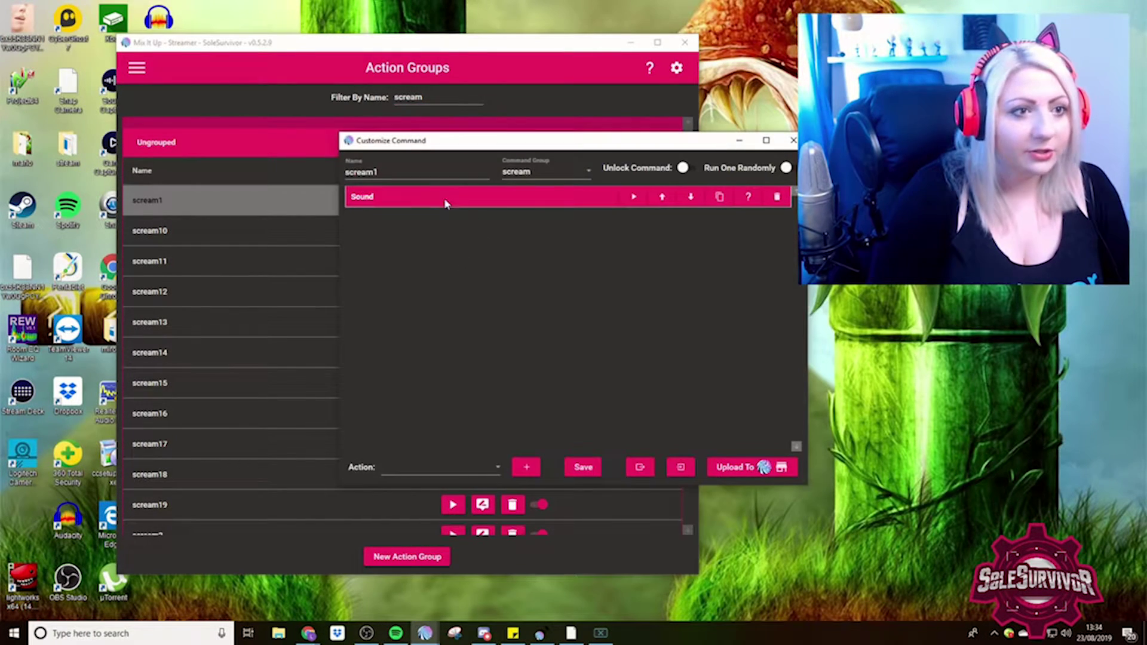
left_click(445, 200)
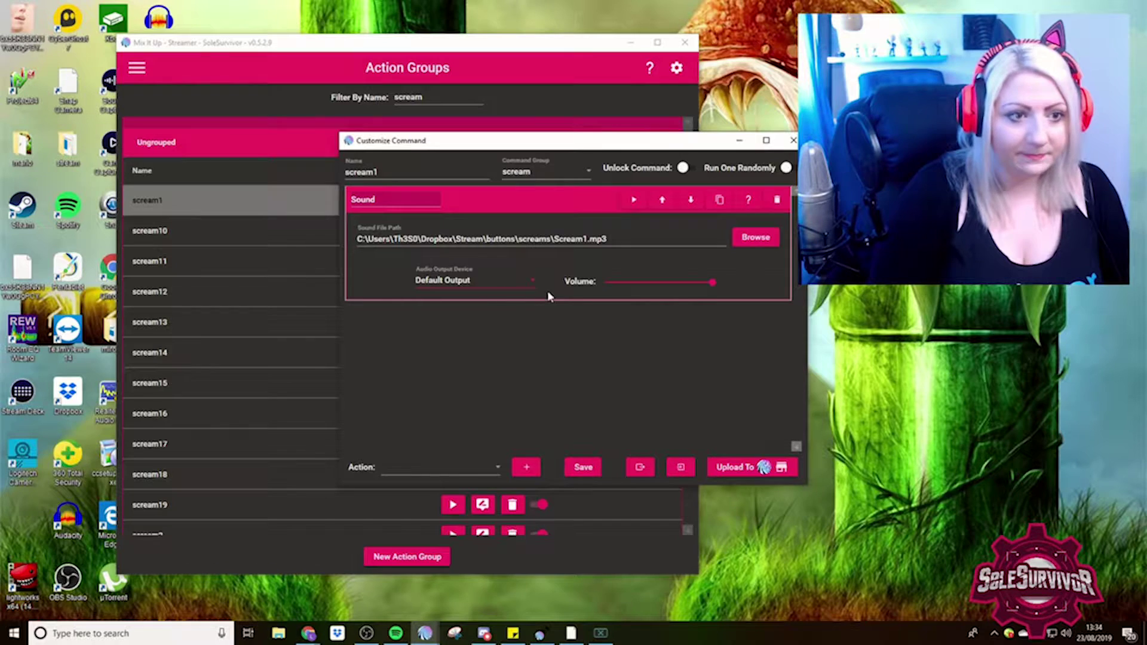
key("Escape")
Step: Set the screamaction group to Run One Randomly
scroll(287, 389, "down", 4)
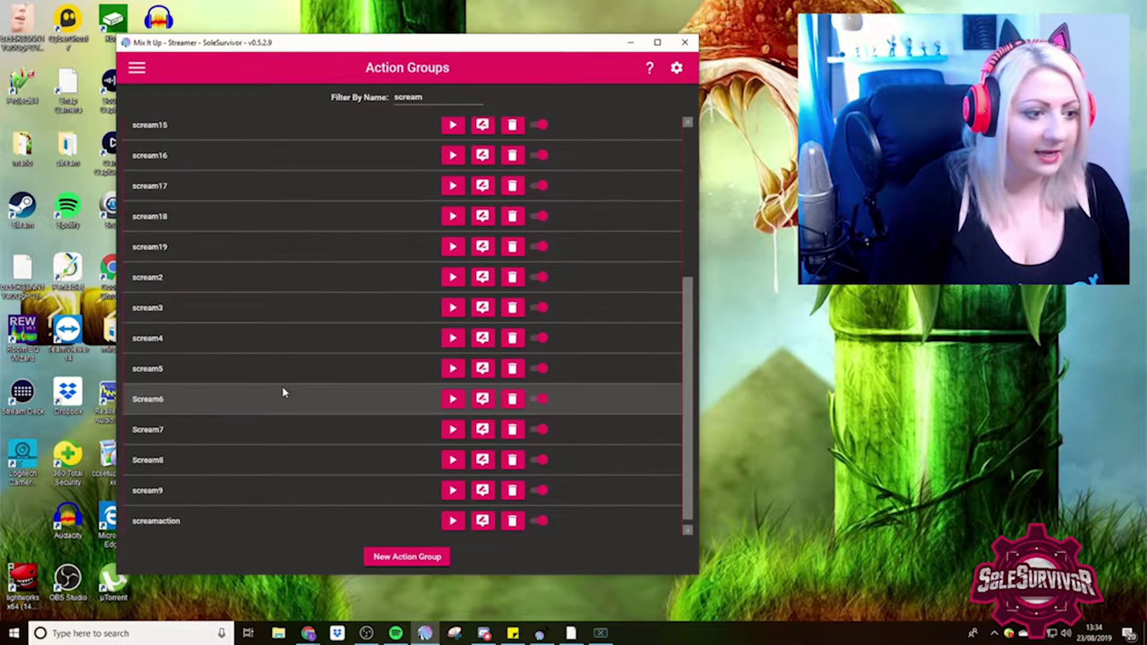
scroll(283, 392, "down", 1)
left_click(482, 512)
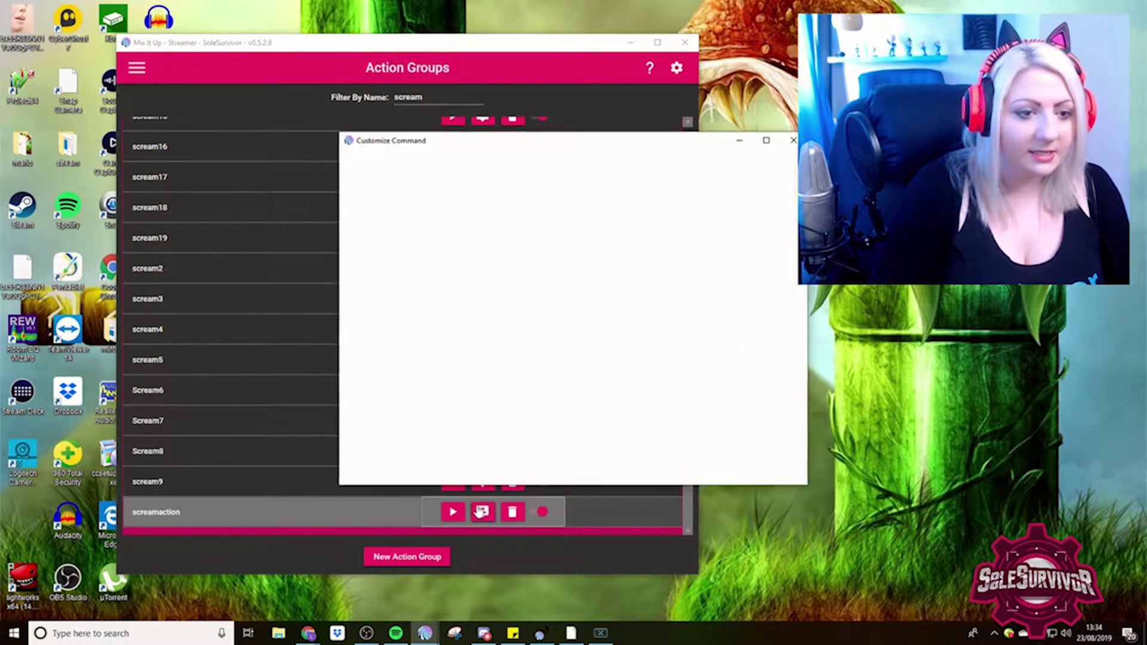
left_click_drag(720, 436, 883, 559)
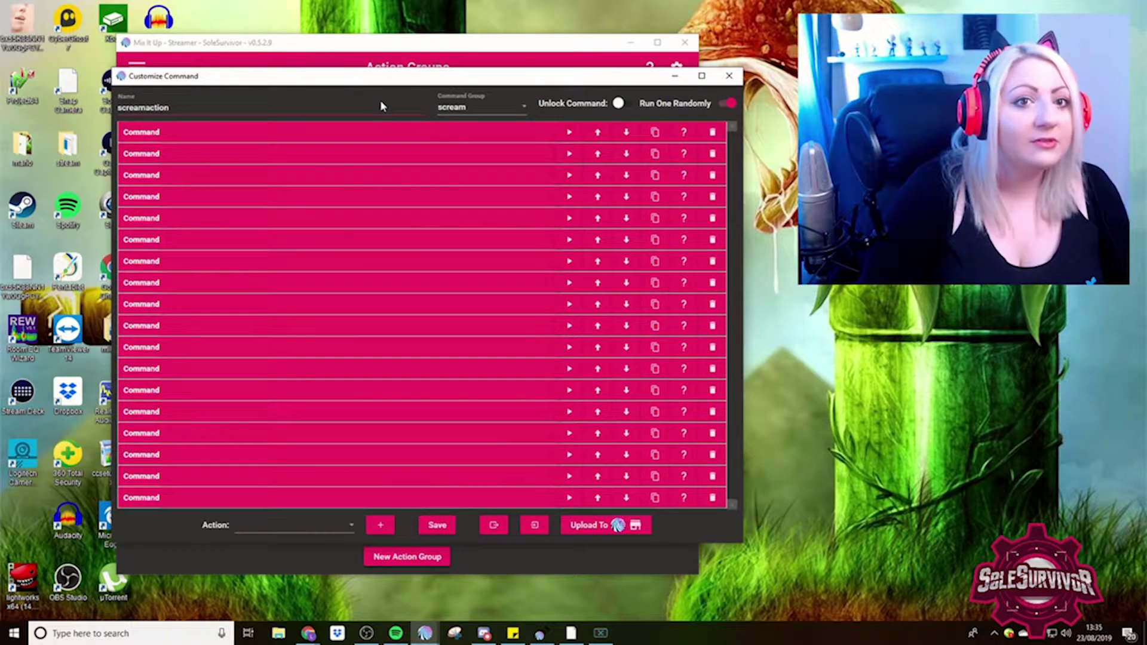
left_click(725, 103)
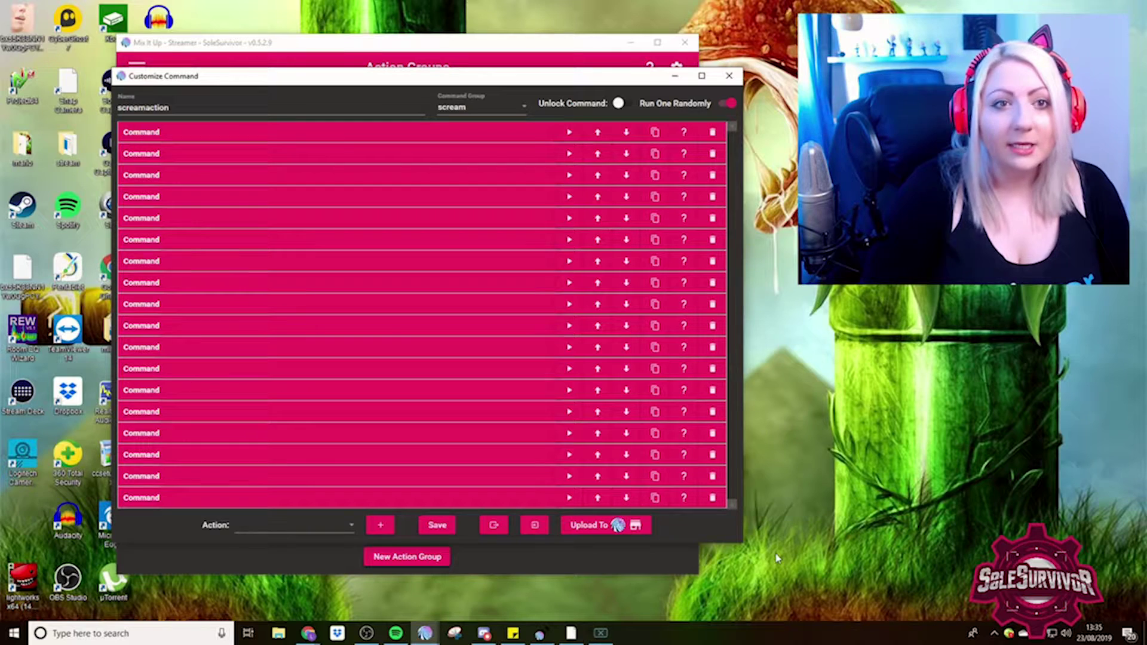
left_click_drag(744, 544, 856, 605)
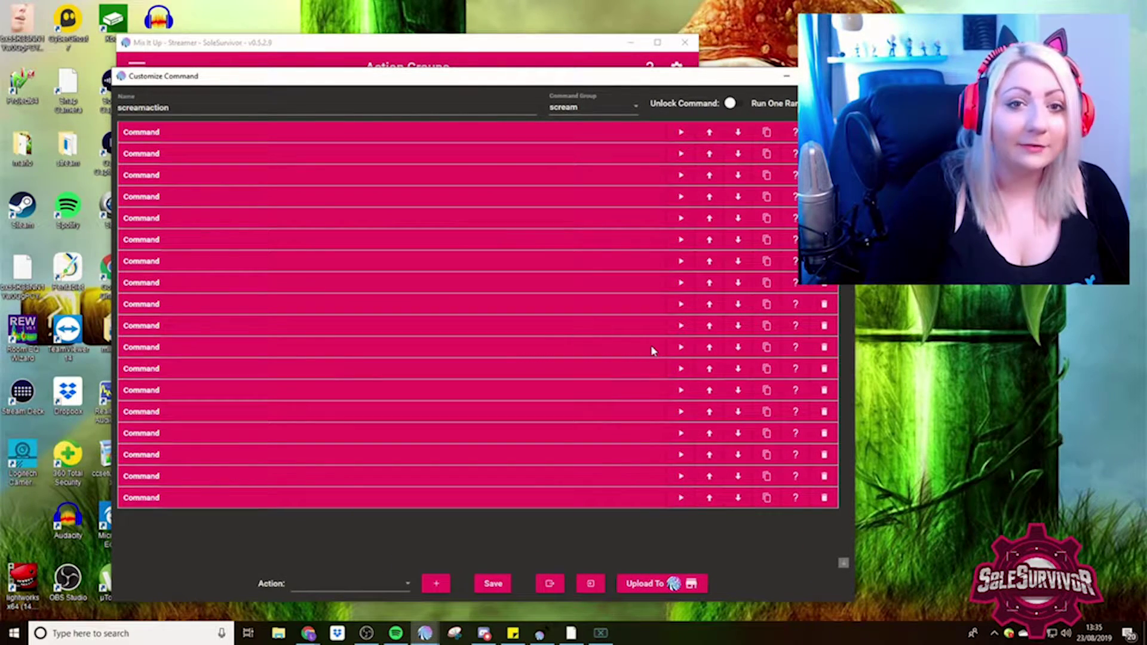
Step: Inspect screamaction's scream1 and scream2 Command rows
left_click(474, 131)
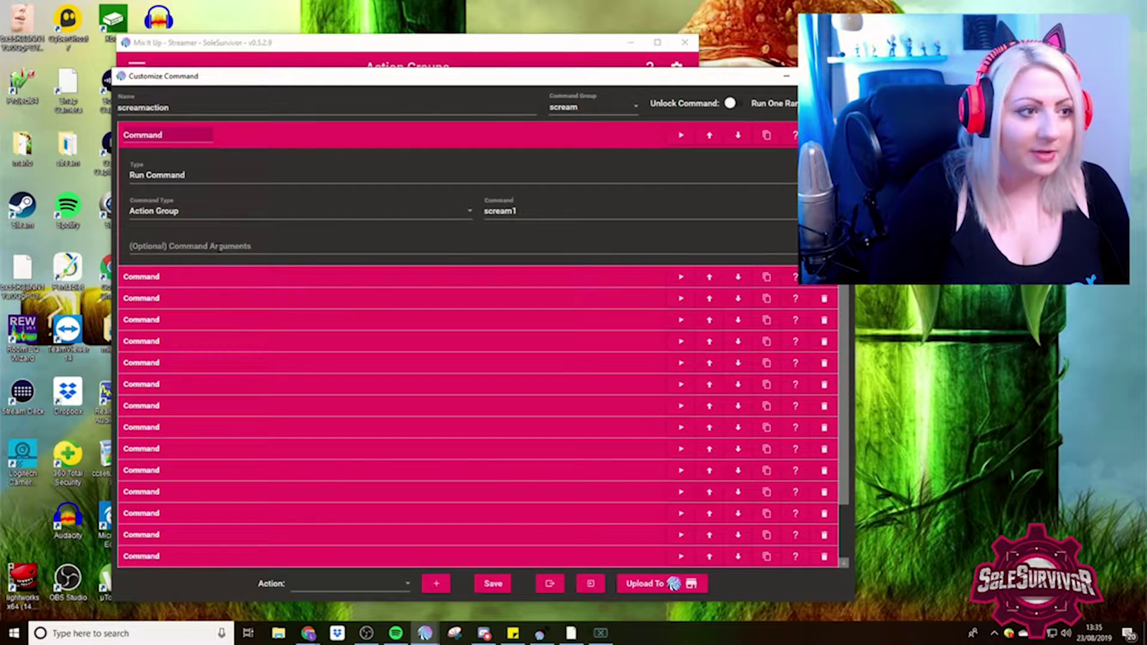
left_click(517, 273)
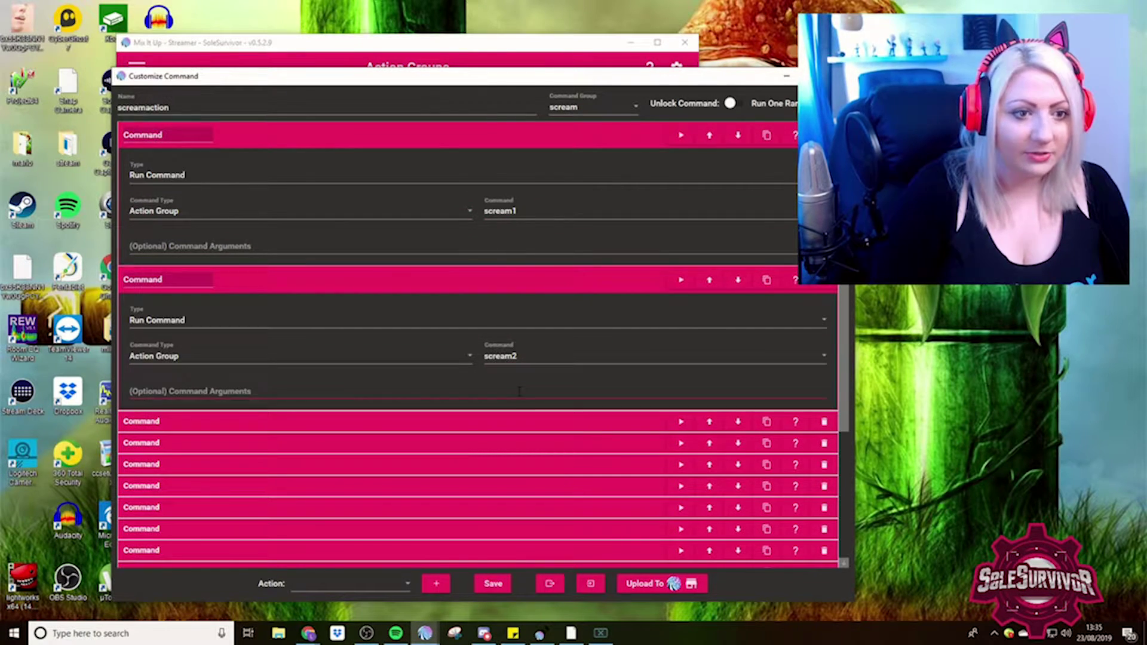
scroll(538, 347, "down", 2)
scroll(555, 328, "up", 2)
left_click_drag(657, 74, 515, 68)
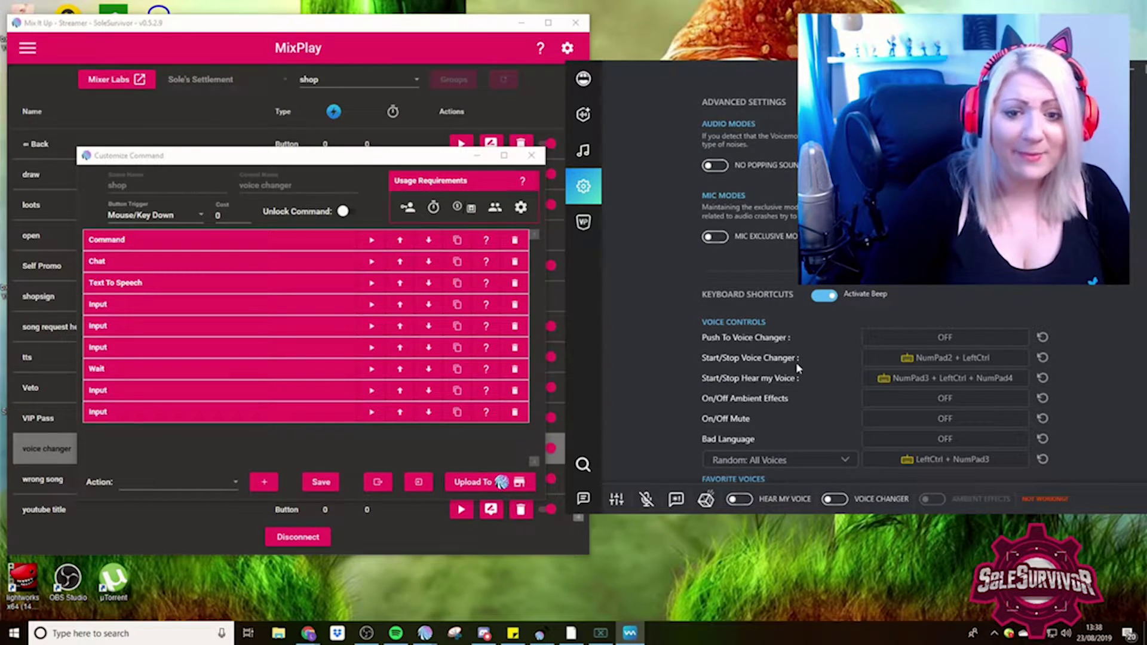
Step: Assign Voicemod's On/Off Ambient Effects the shortcut Ctrl+Alt+Super+Num Pad /
scroll(868, 412, "down", 1)
left_click(926, 373)
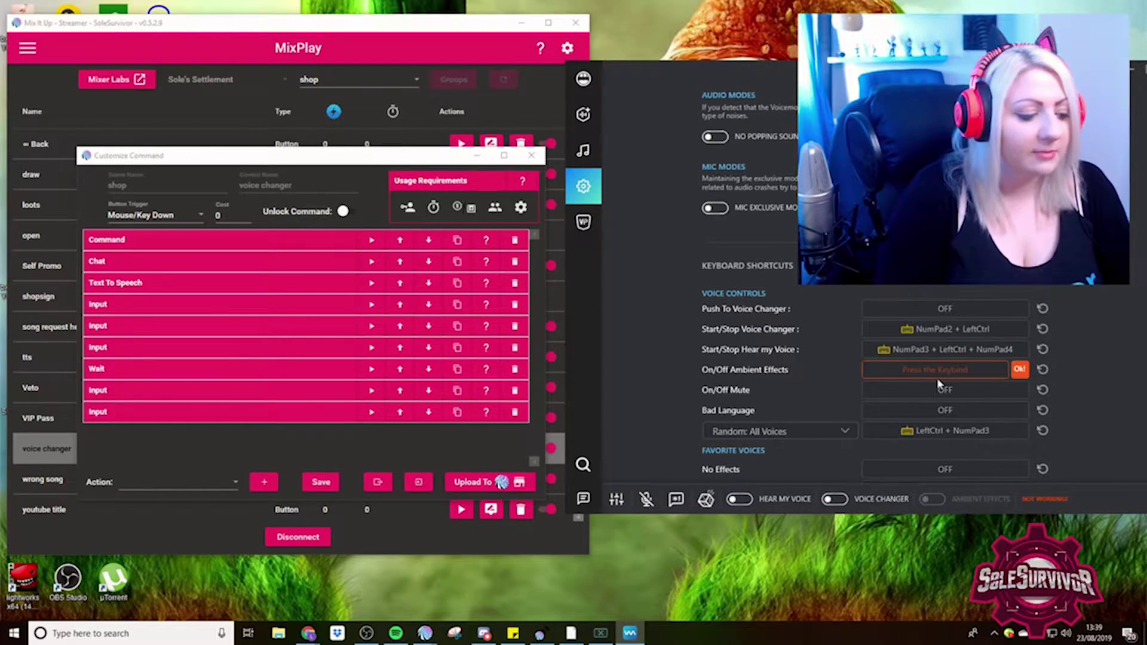
key("ctrl+alt+super+KP_Divide")
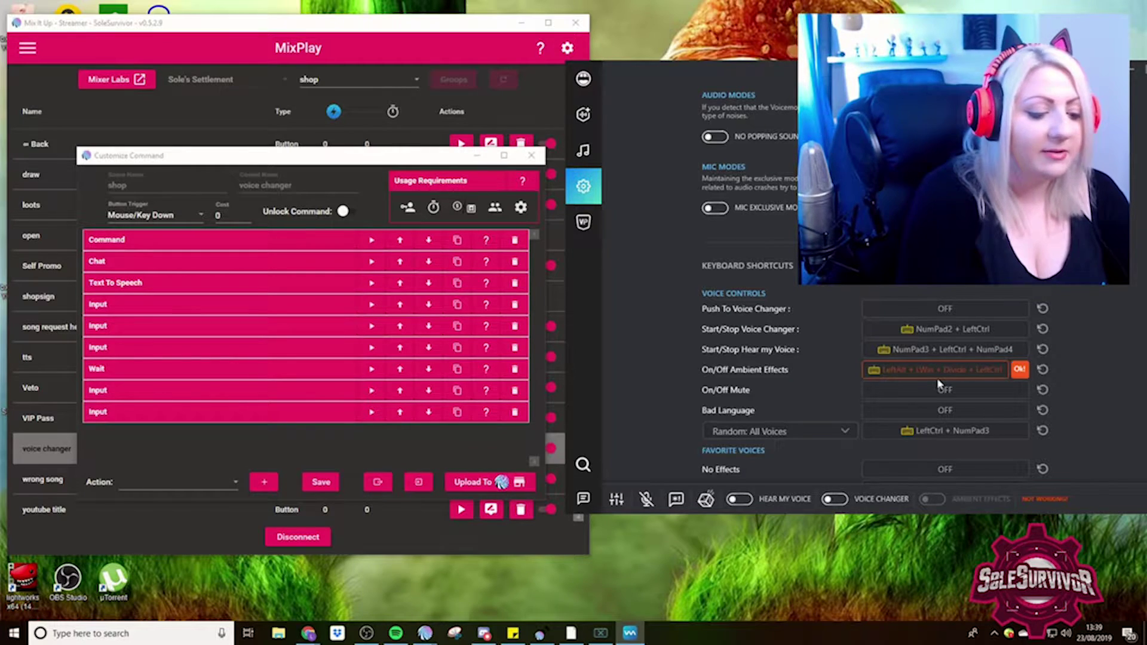
left_click(1009, 371)
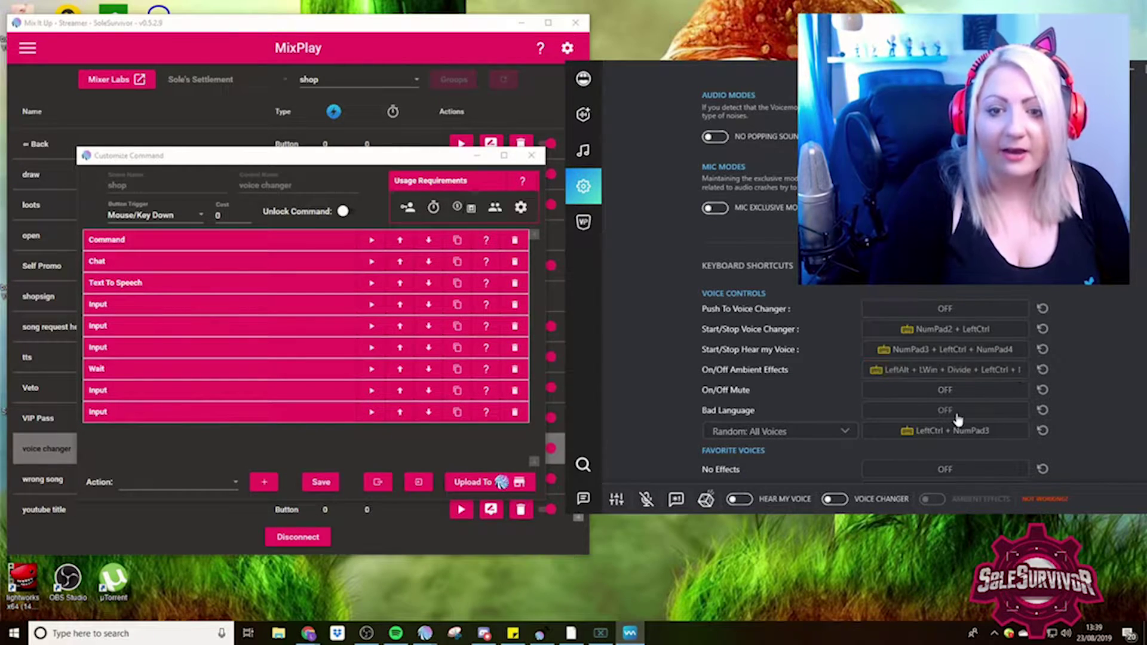
Step: Expand the voice changer's three Input rows sending Control with Num Pad 2, 4 and 3
left_click(211, 305)
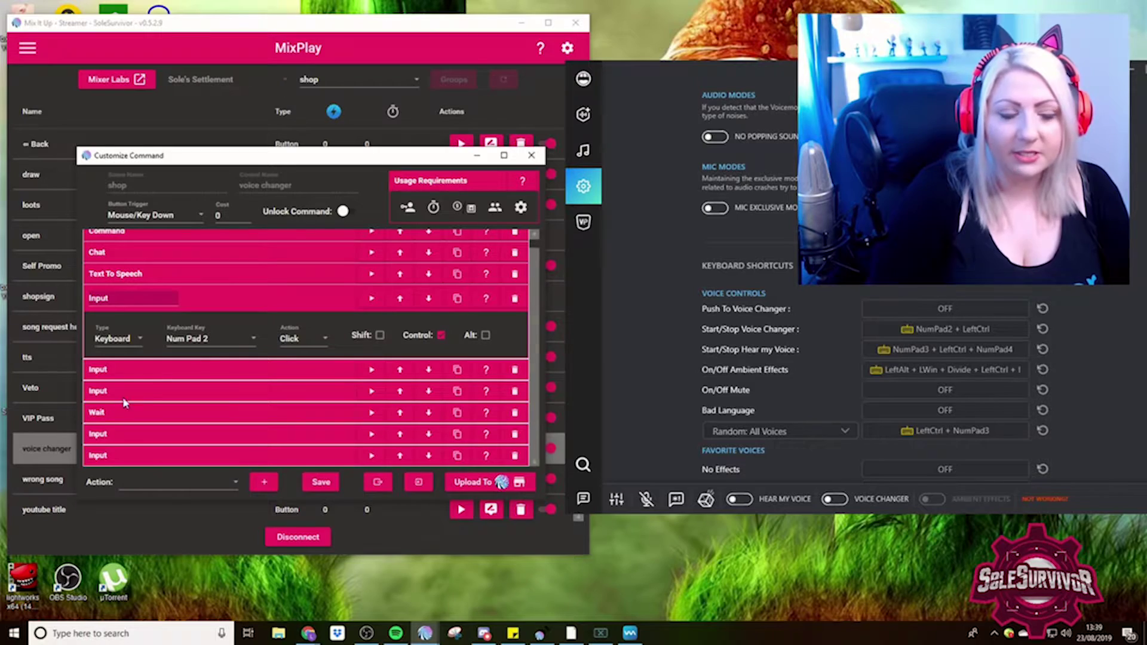
left_click(218, 370)
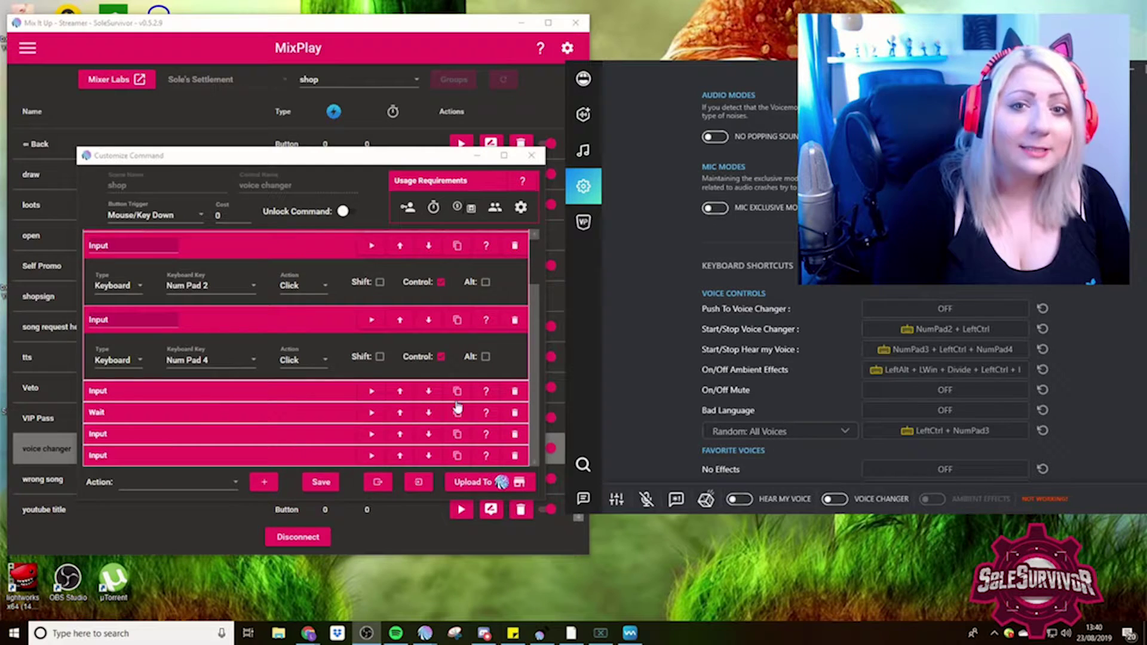
left_click(303, 392)
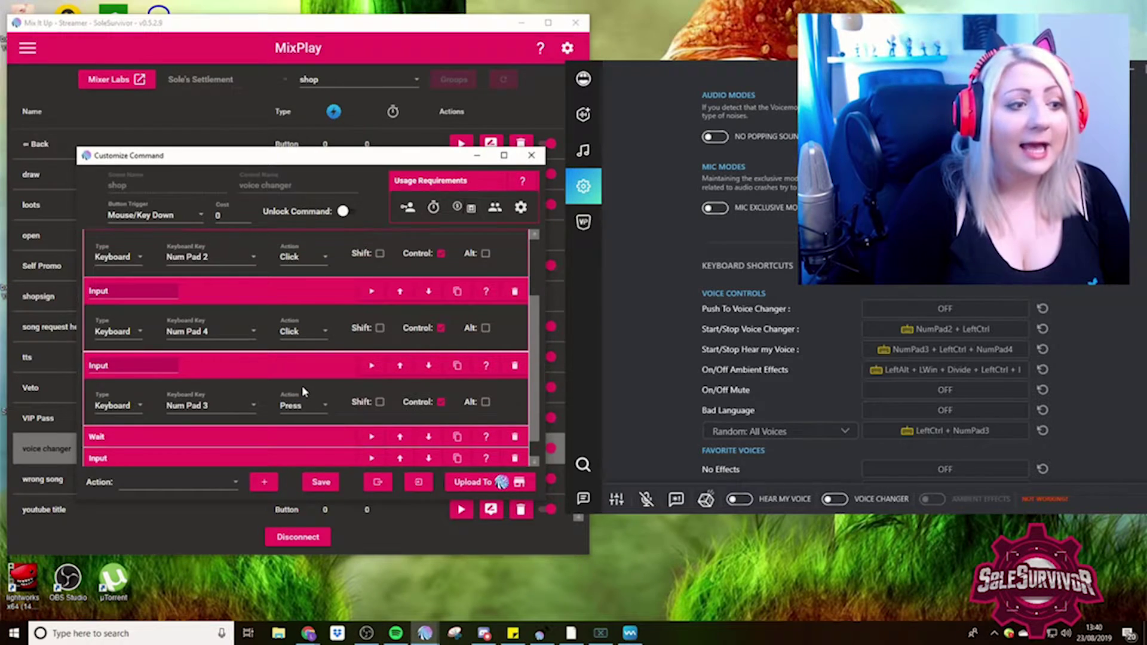
scroll(303, 386, "down", 1)
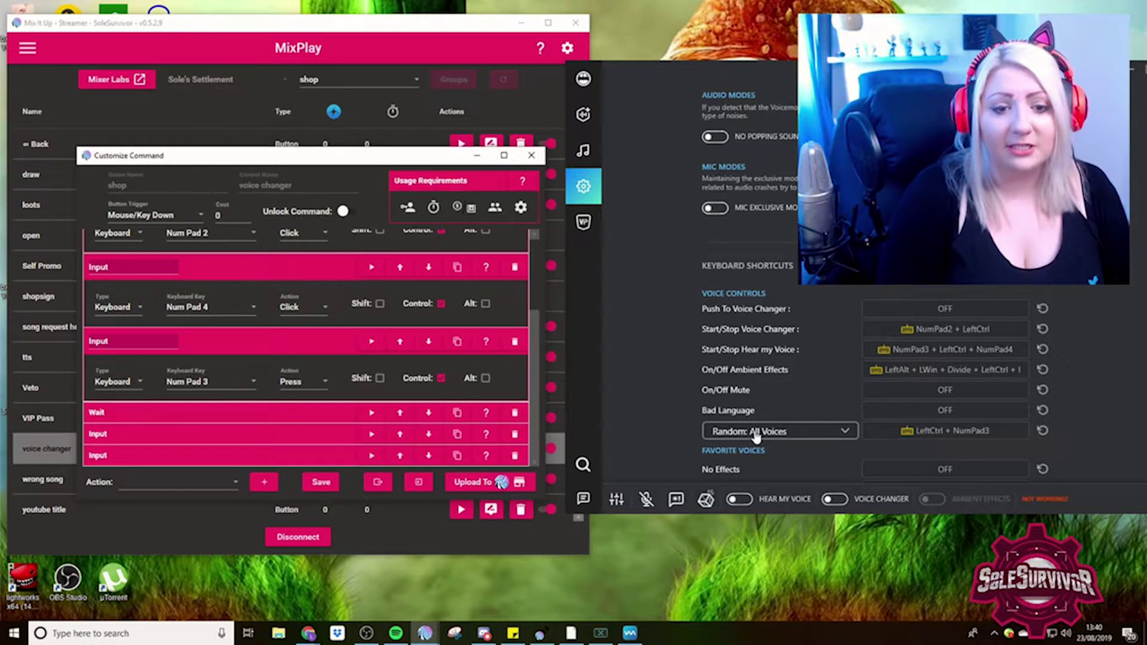
Step: Review the voice changer's 20-second Wait and remaining Input rows, then close the editor
scroll(838, 439, "down", 4)
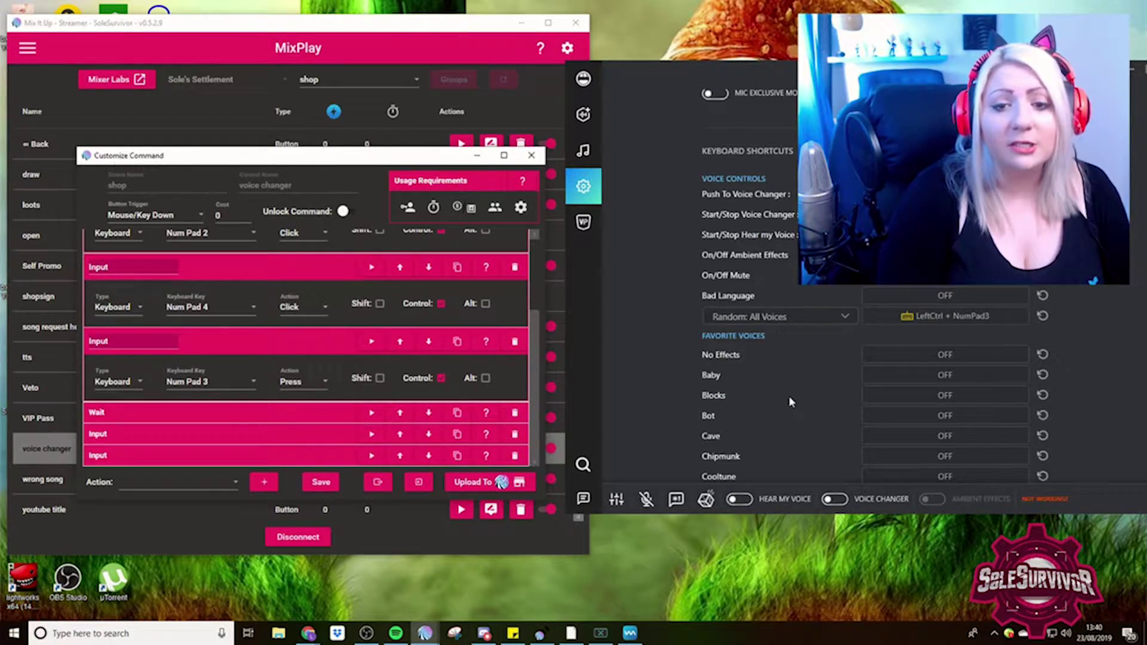
scroll(831, 368, "down", 4)
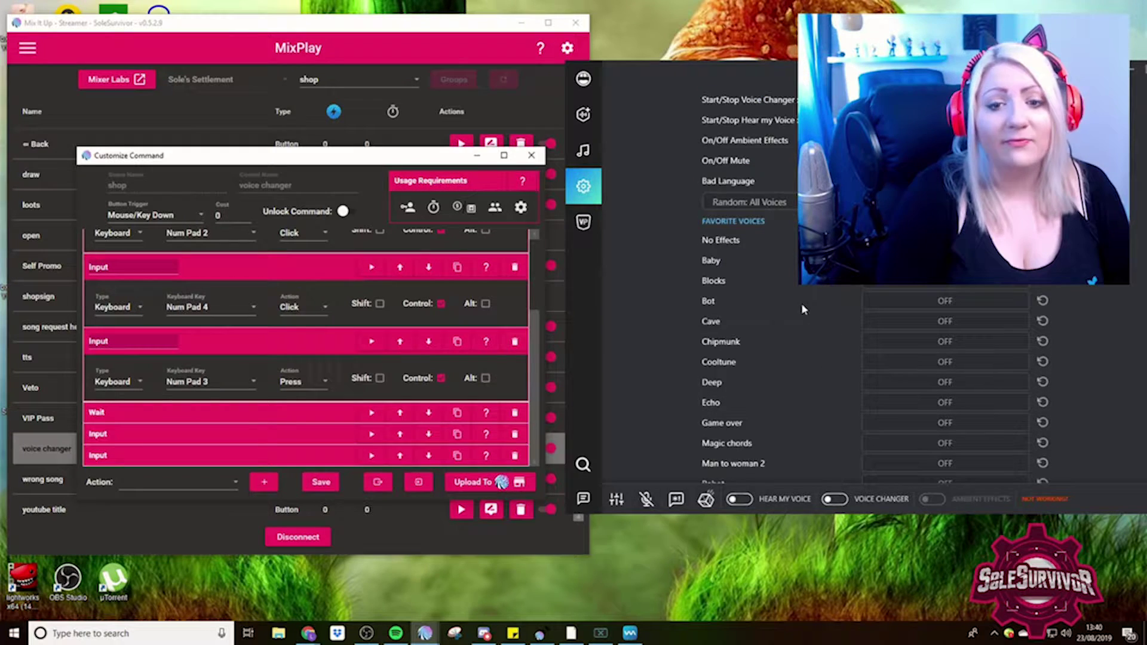
scroll(820, 365, "down", 4)
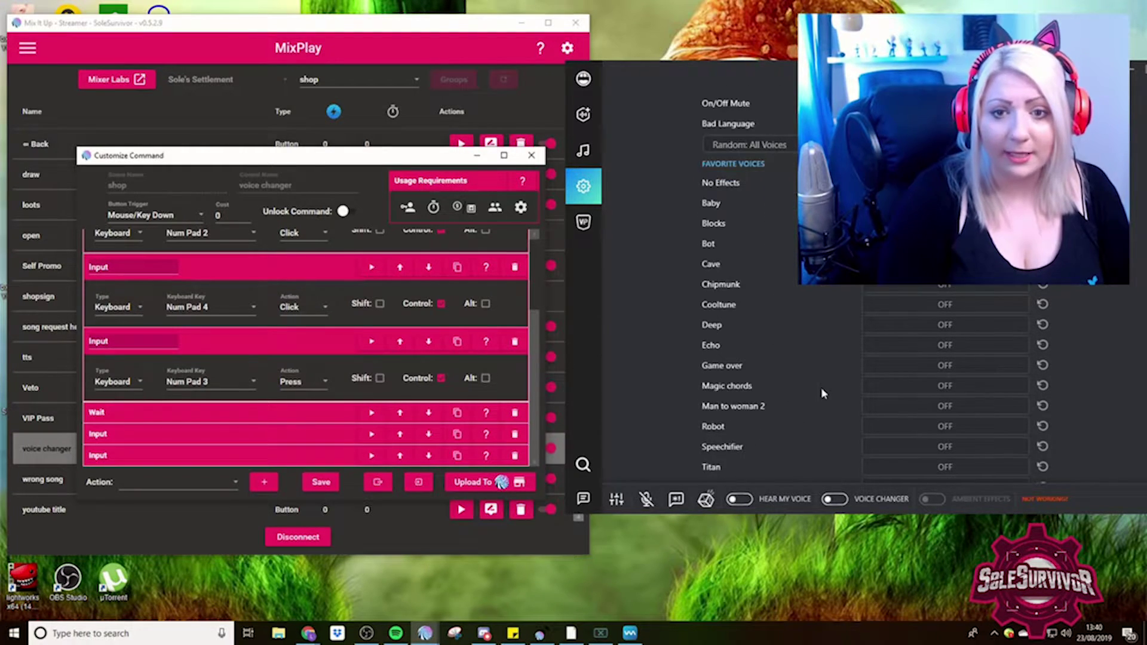
left_click(296, 411)
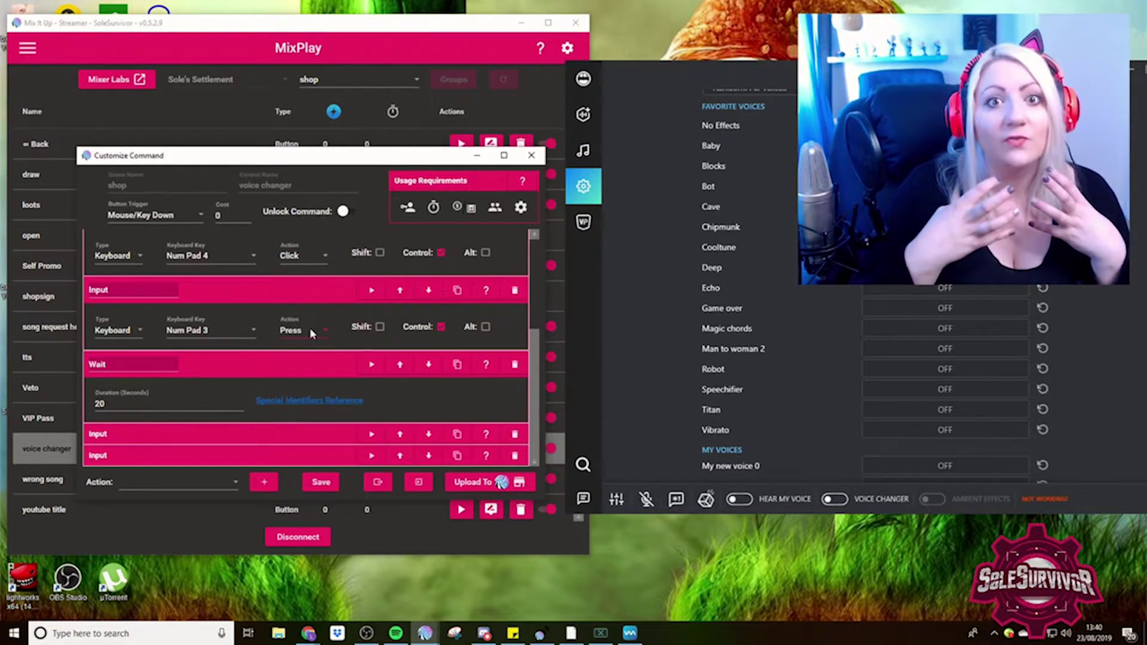
left_click(286, 435)
scroll(287, 436, "down", 1)
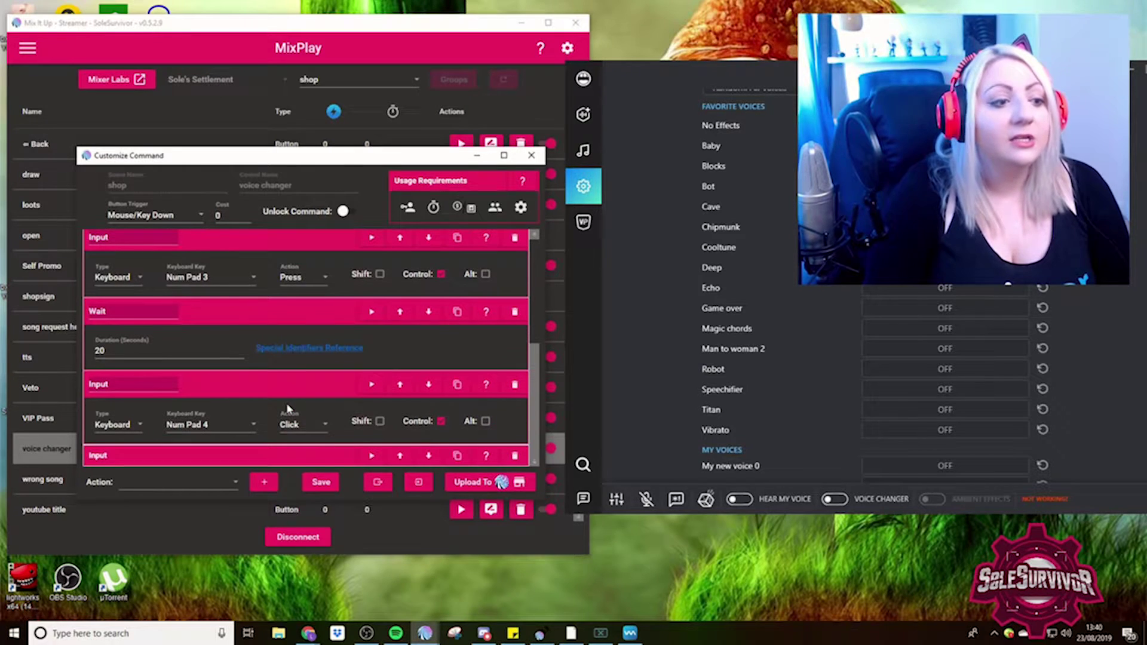
left_click(260, 454)
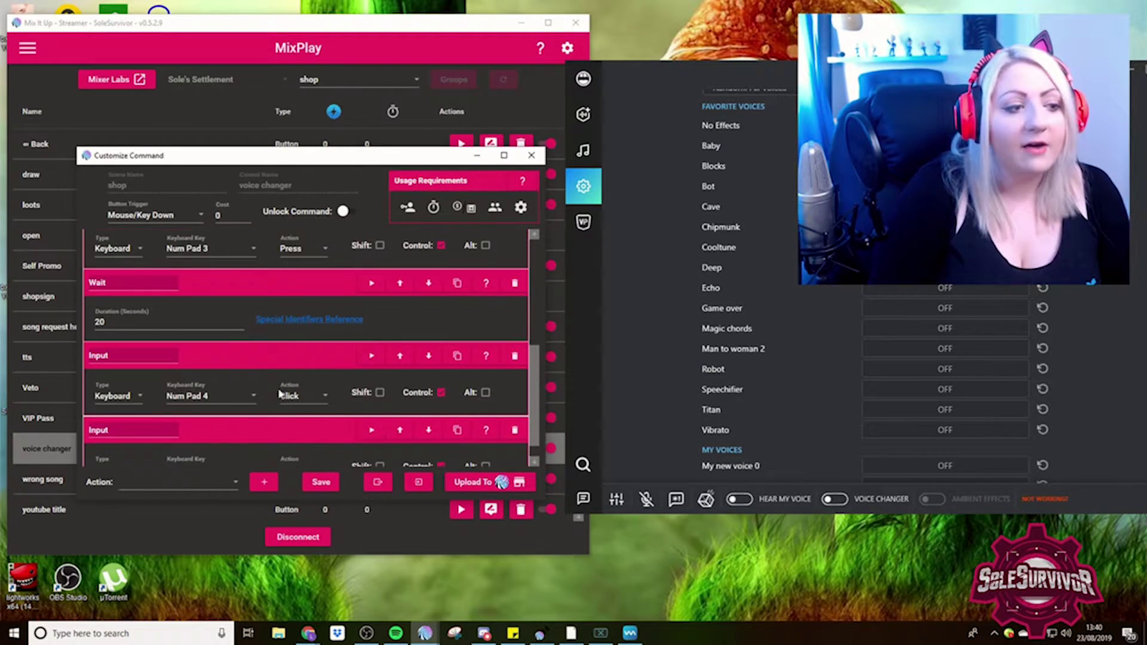
left_click(323, 478)
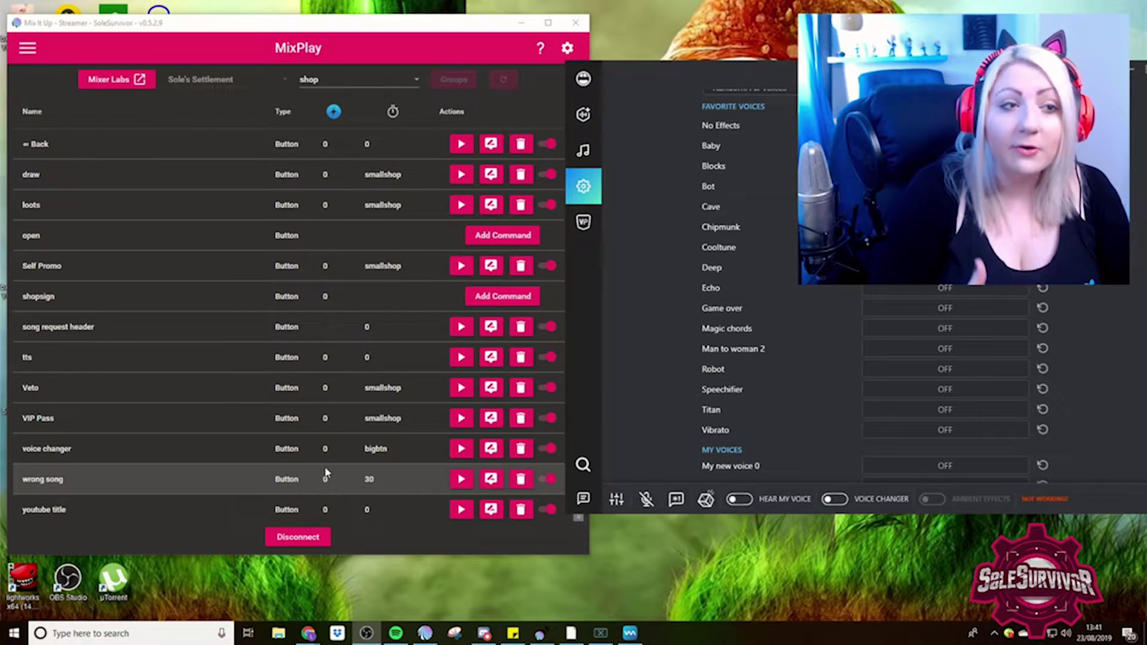
Step: Inspect the filter command's External Program action launching snapcam.exe, then close the editor
scroll(333, 325, "down", 2)
scroll(333, 239, "up", 2)
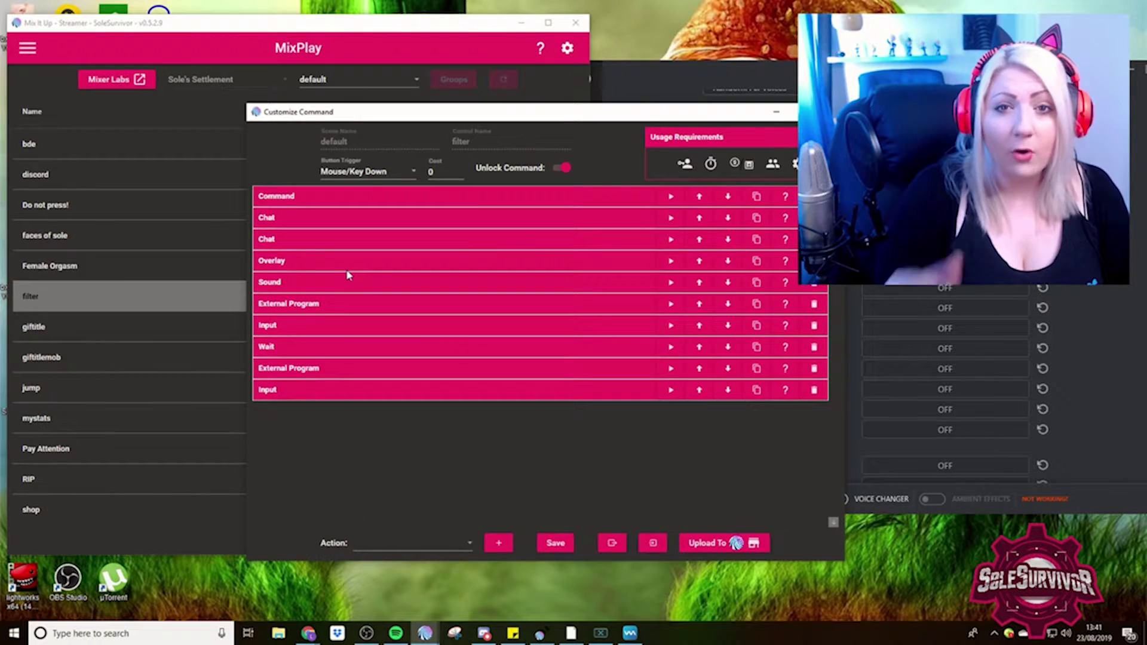
left_click(360, 304)
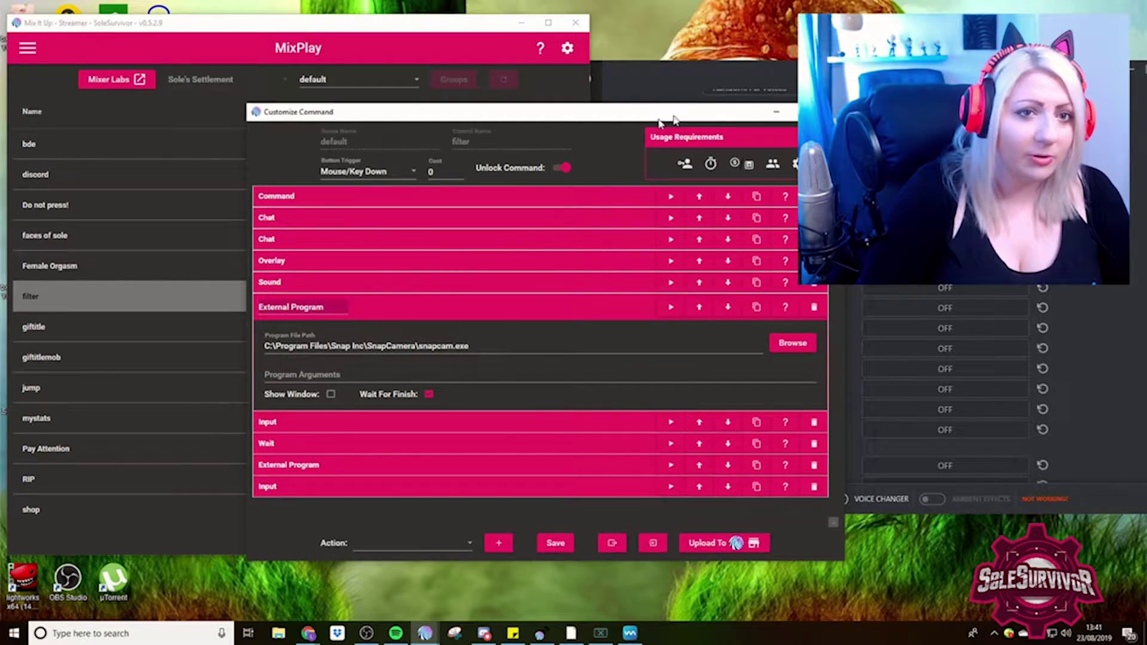
left_click_drag(663, 122, 547, 154)
left_click(619, 148)
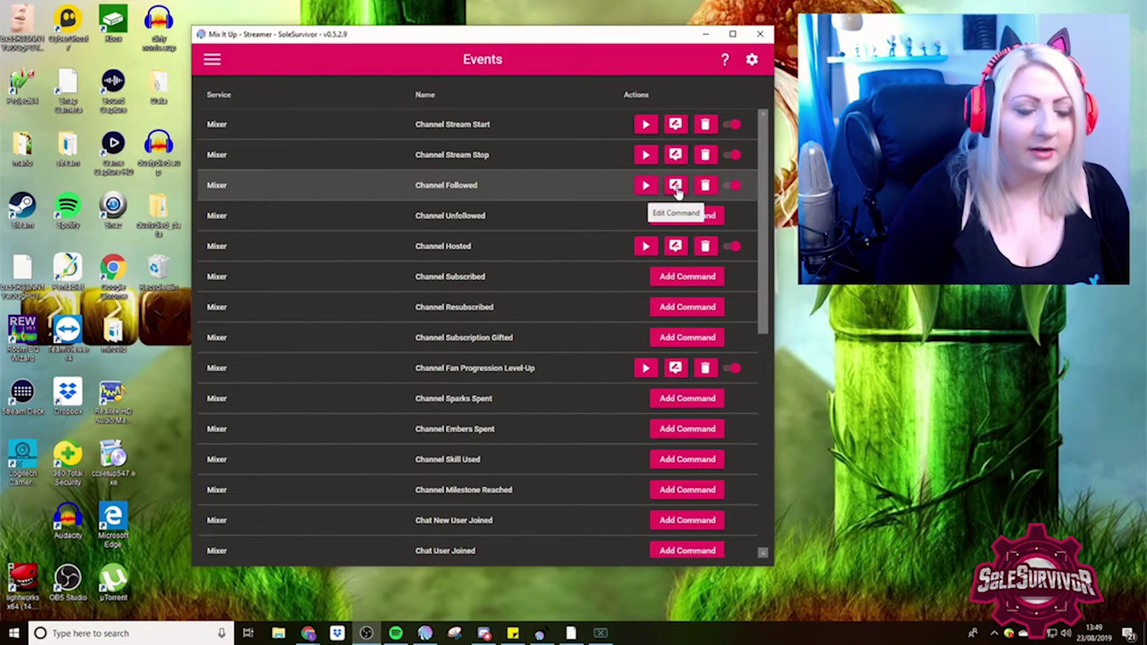
Step: Expand Channel Followed's Save To File action and browse to its Followers.txt path
left_click(675, 187)
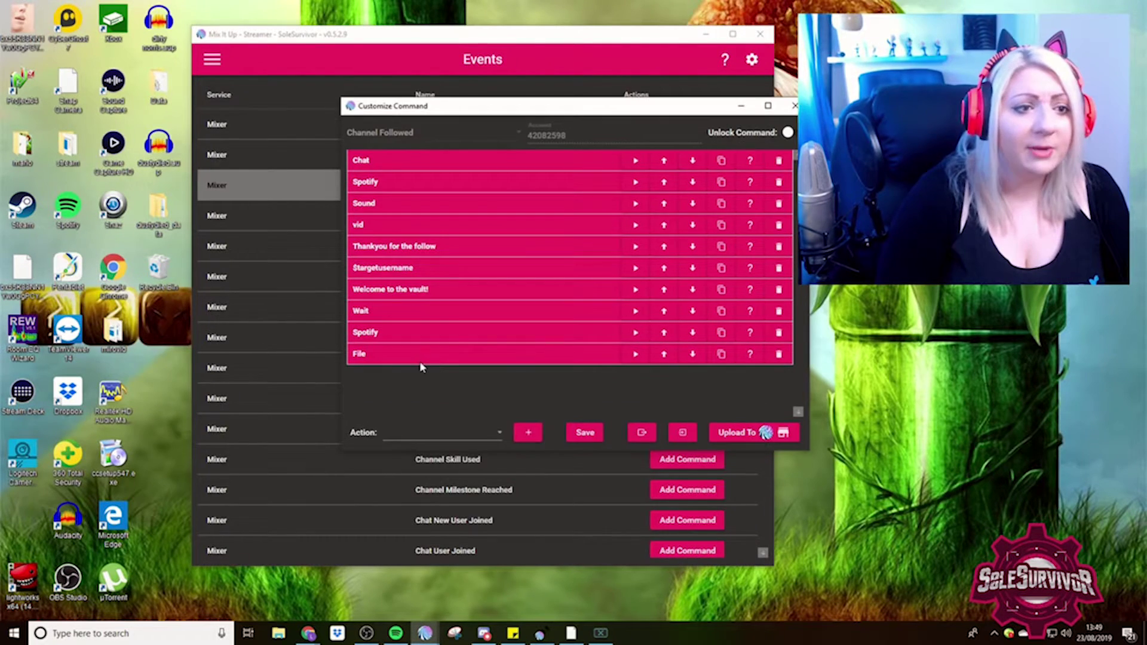
left_click(406, 358)
scroll(557, 387, "down", 2)
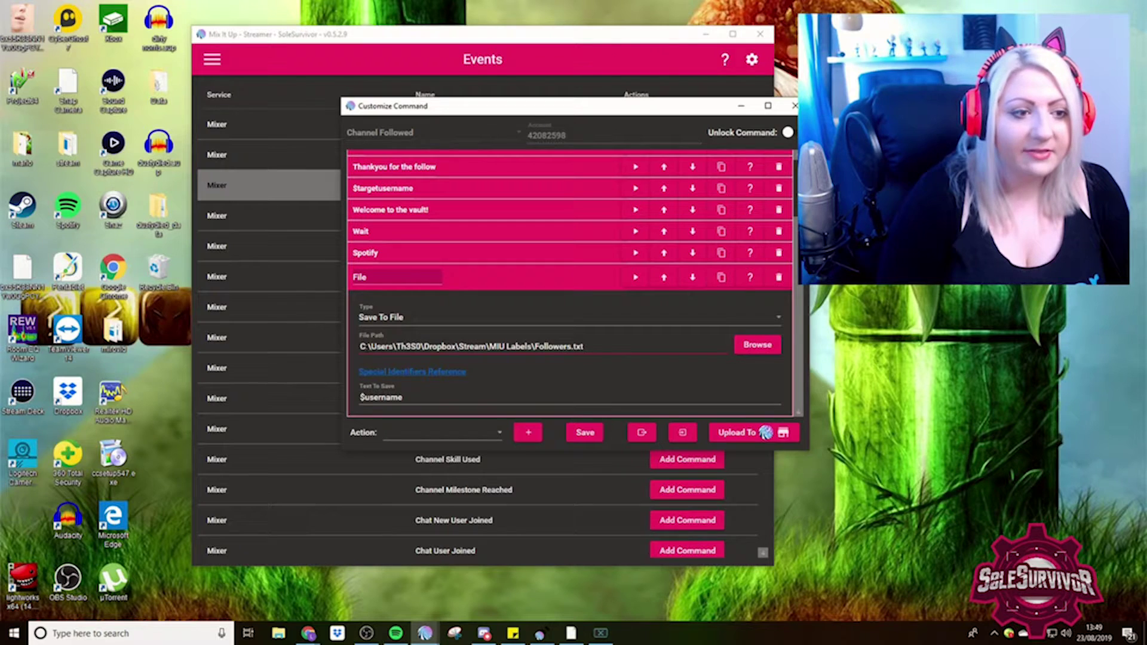
left_click(760, 343)
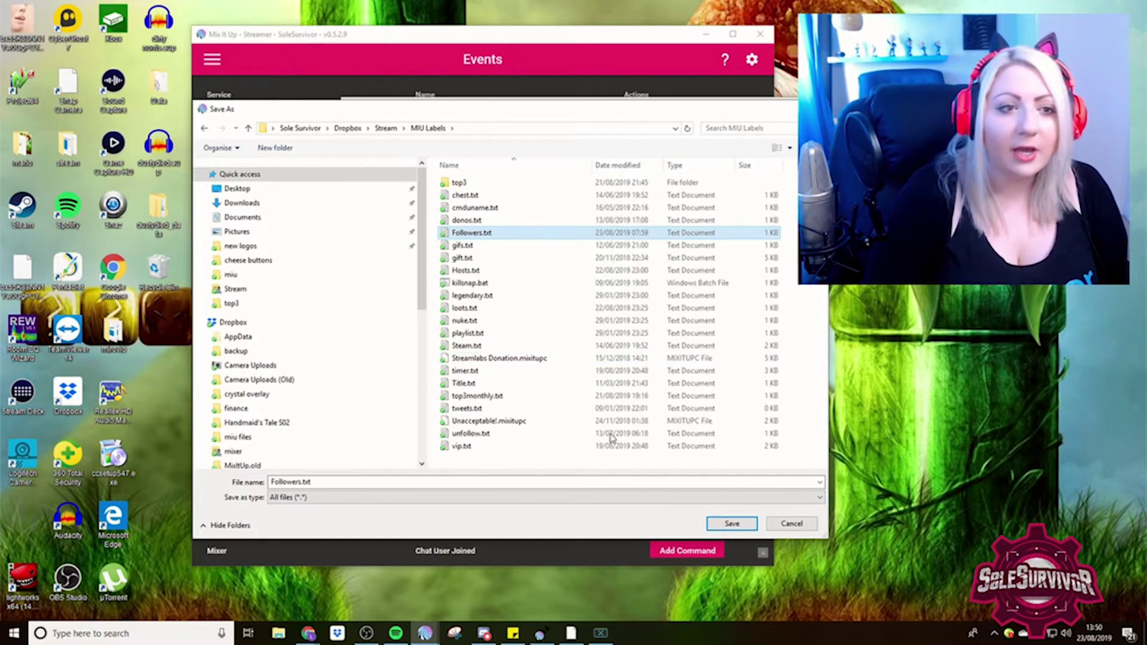
Step: Create a new text document in the MIU Labels folder
right_click(517, 465)
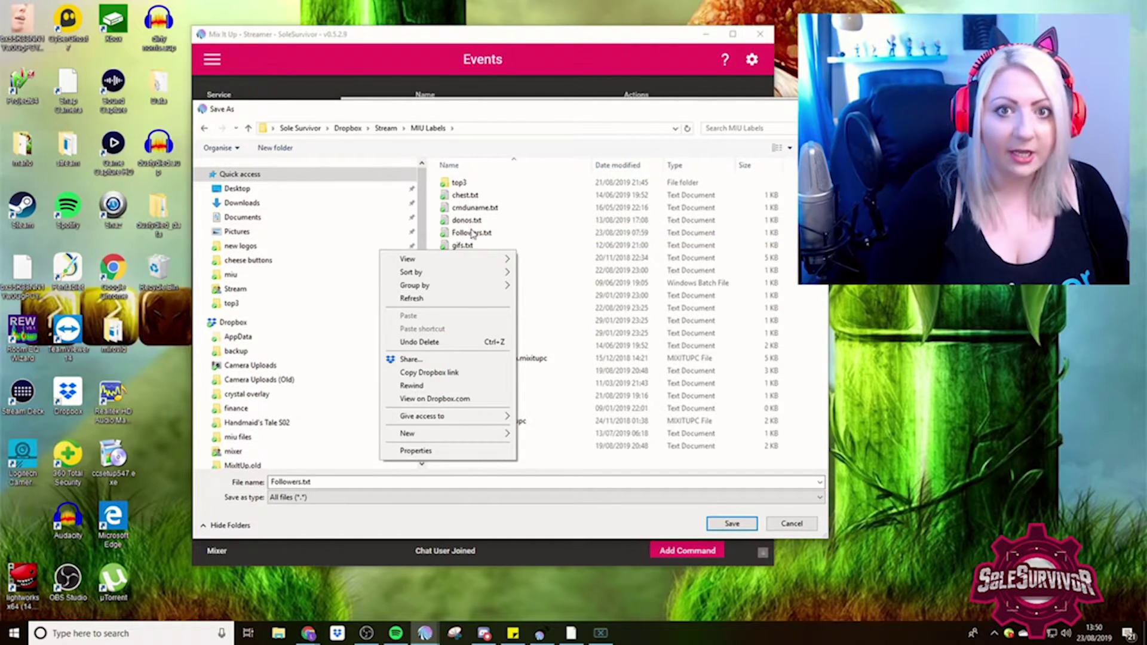
mouse_move(481, 434)
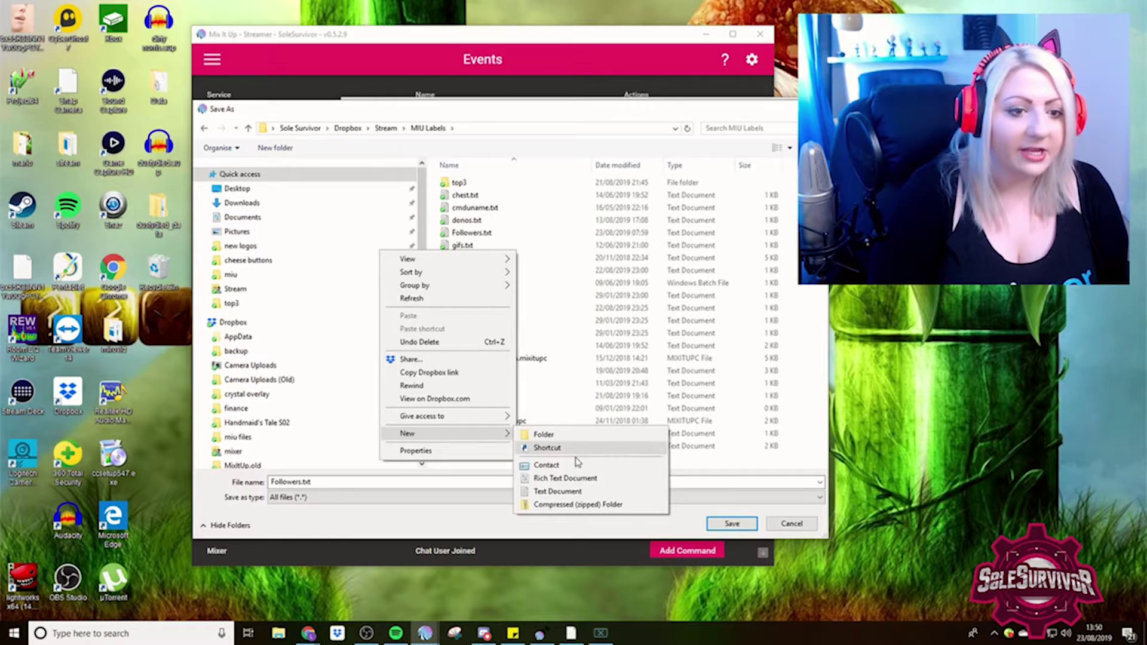
left_click(557, 492)
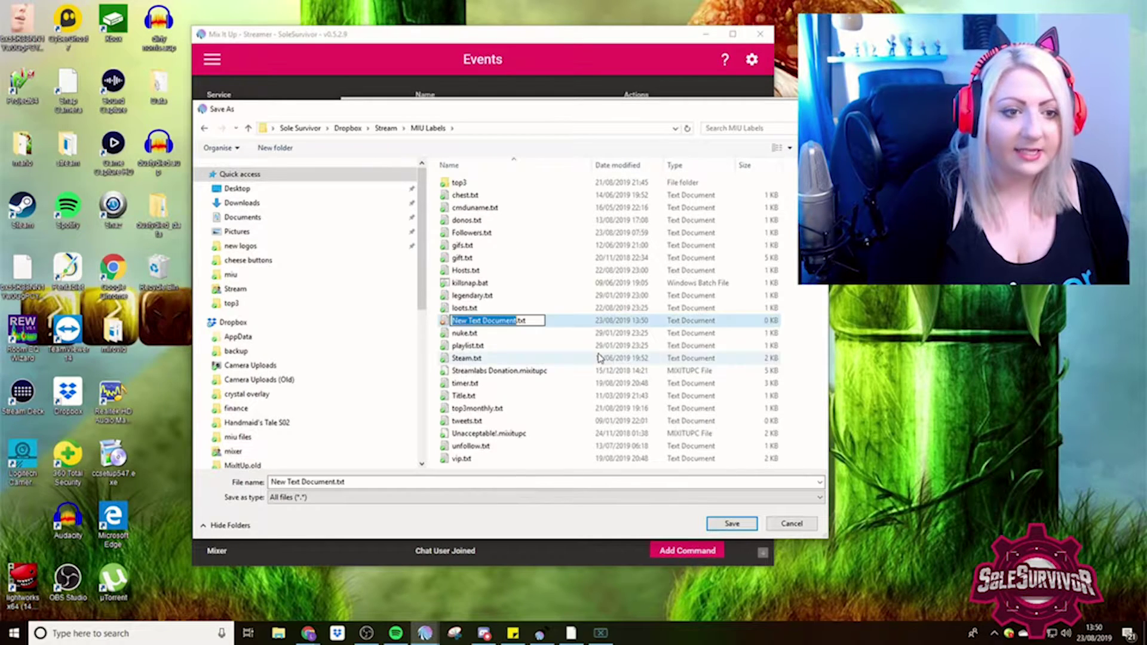
left_click(526, 340)
left_click(489, 321)
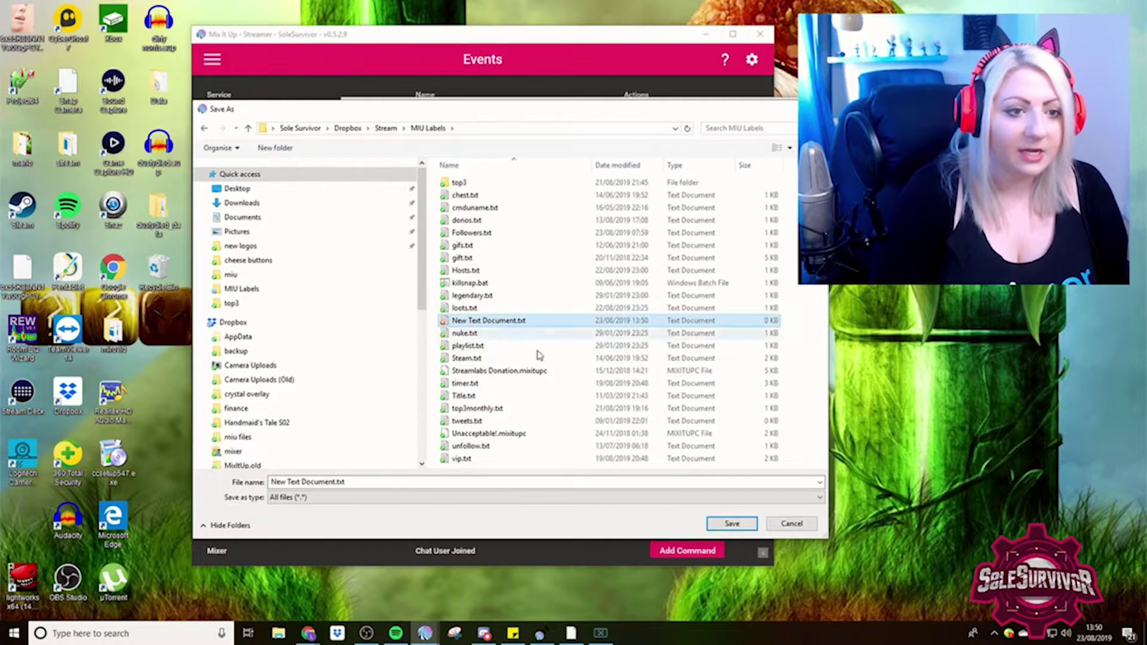
Step: Cancel the file picker, keeping Followers.txt, and show the Special Identifiers wiki in the browser
left_click(792, 524)
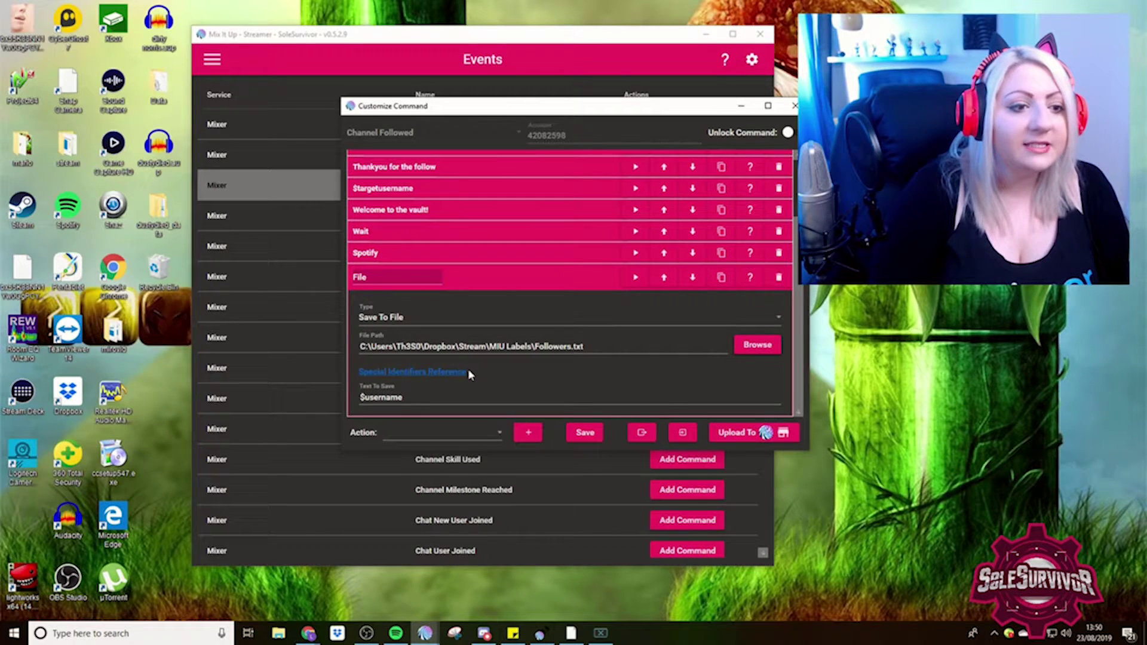
left_click_drag(406, 397, 372, 397)
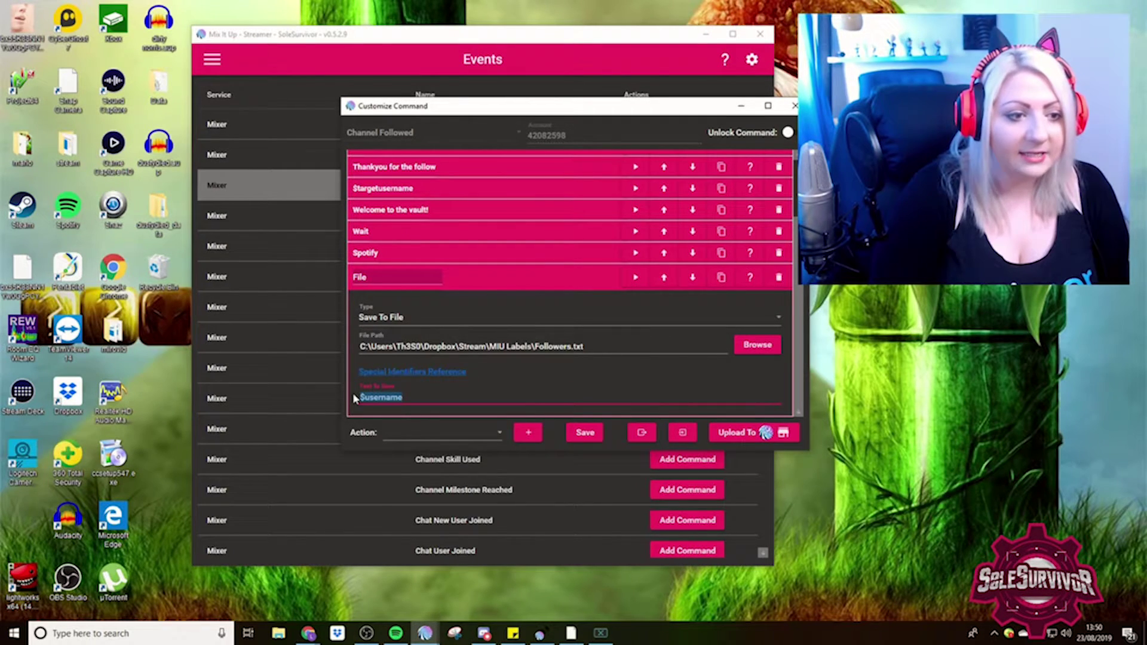
left_click(426, 375)
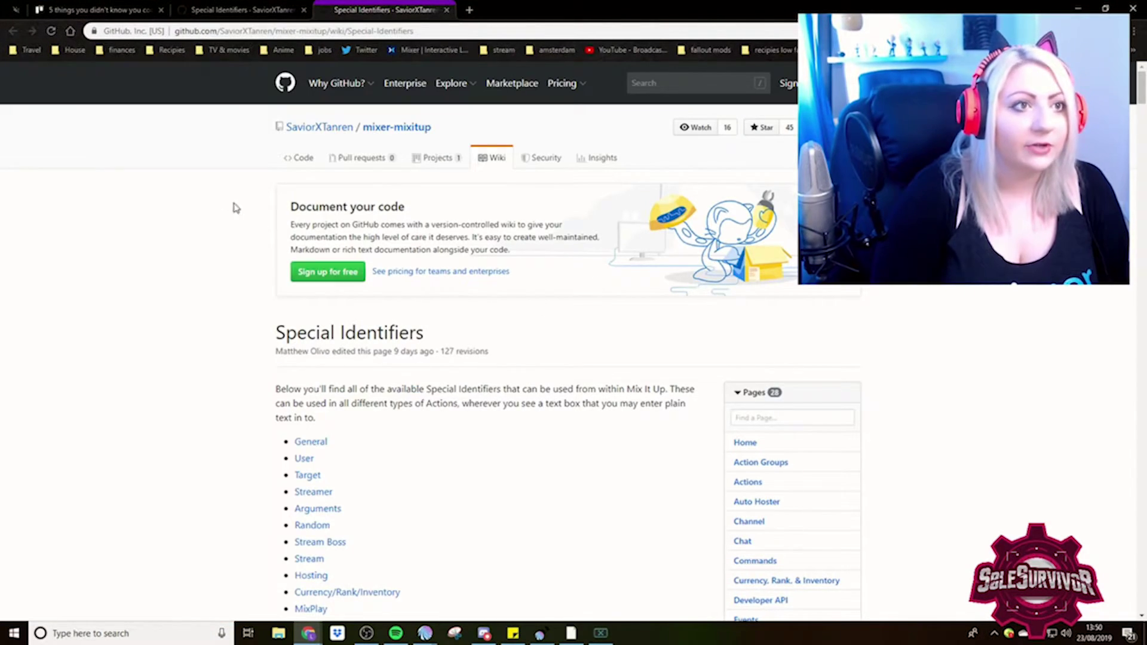
Step: Copy the $username identifier from the wiki's User identifiers section to the clipboard
left_click_drag(568, 7, 563, 389)
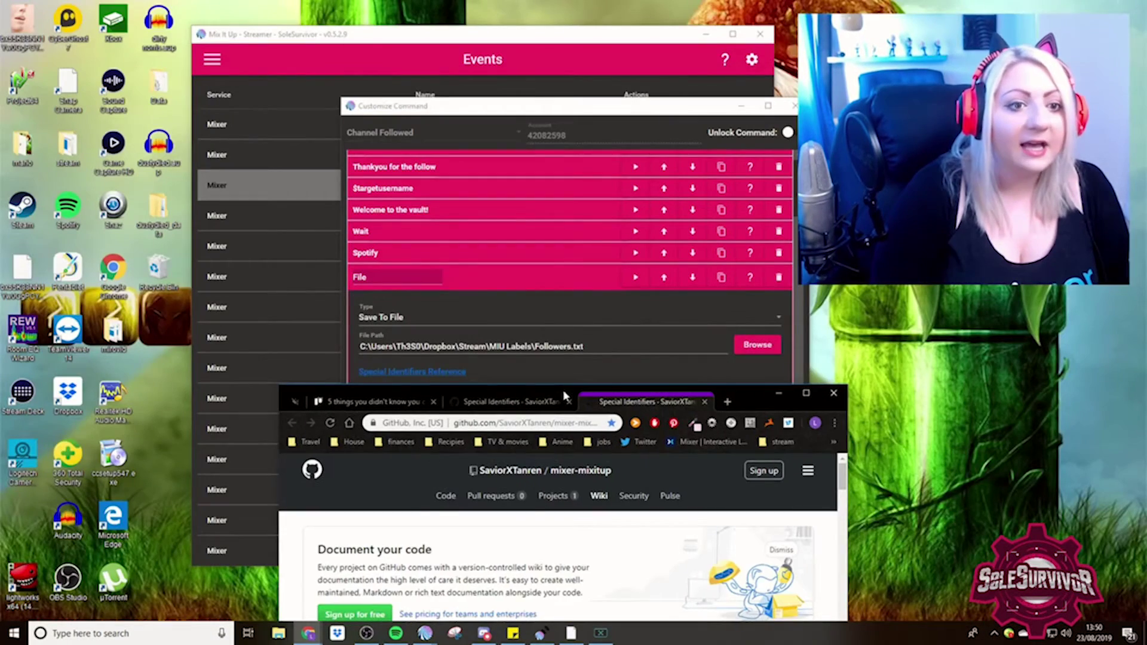
double_click(563, 390)
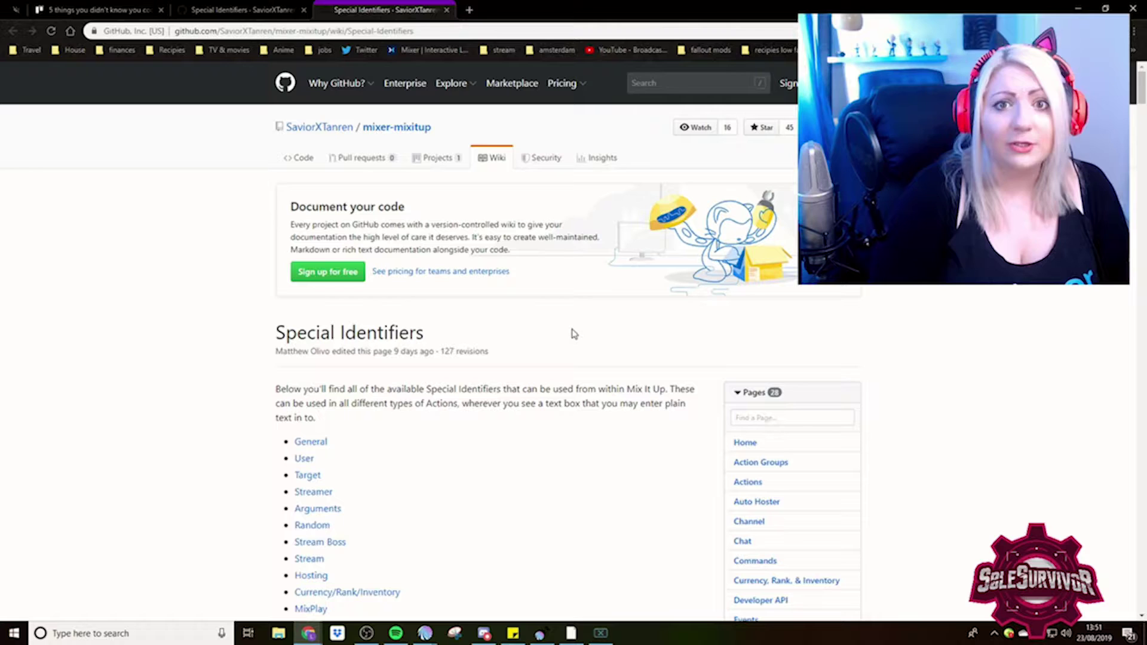
scroll(572, 334, "down", 6)
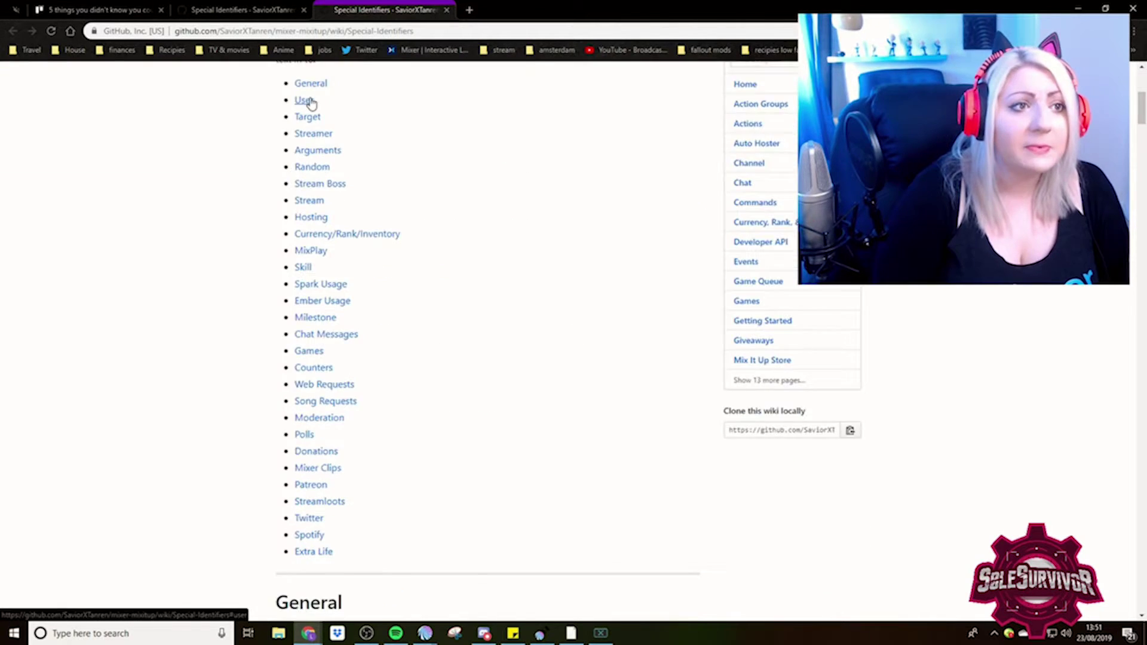
left_click(309, 105)
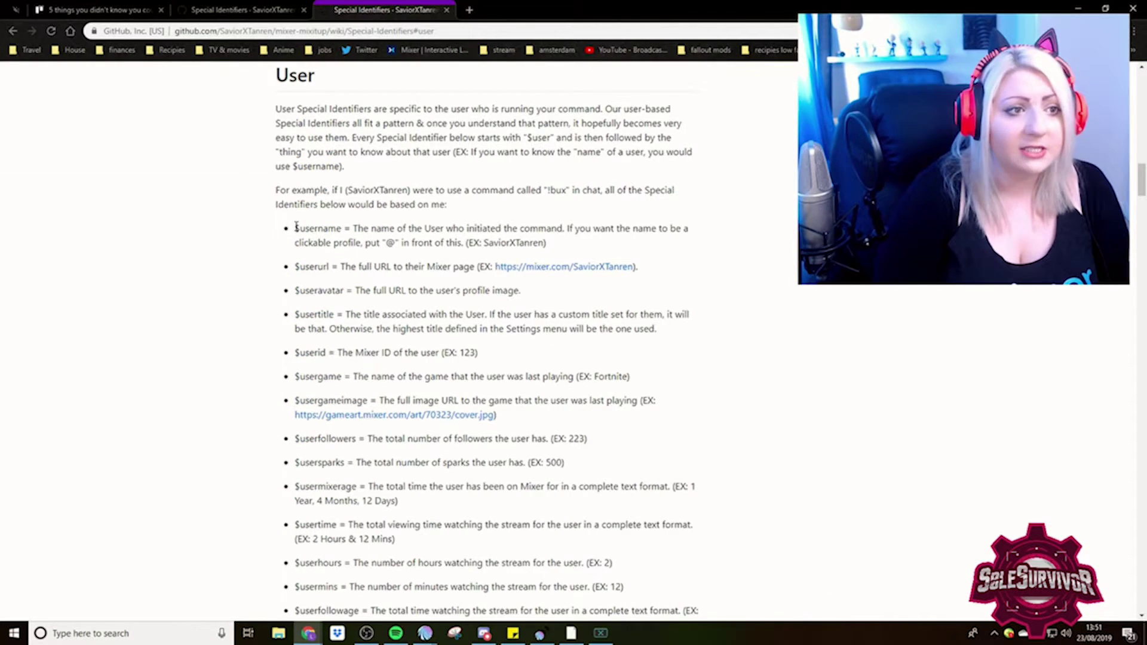
left_click_drag(295, 229, 339, 228)
right_click(344, 228)
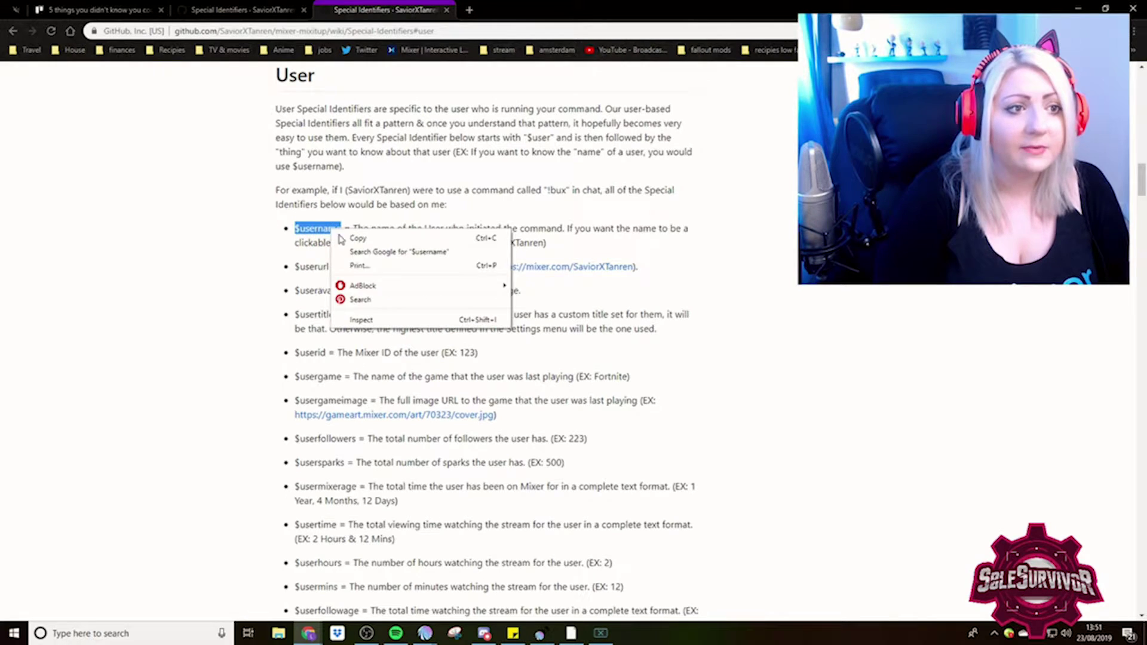
left_click(362, 236)
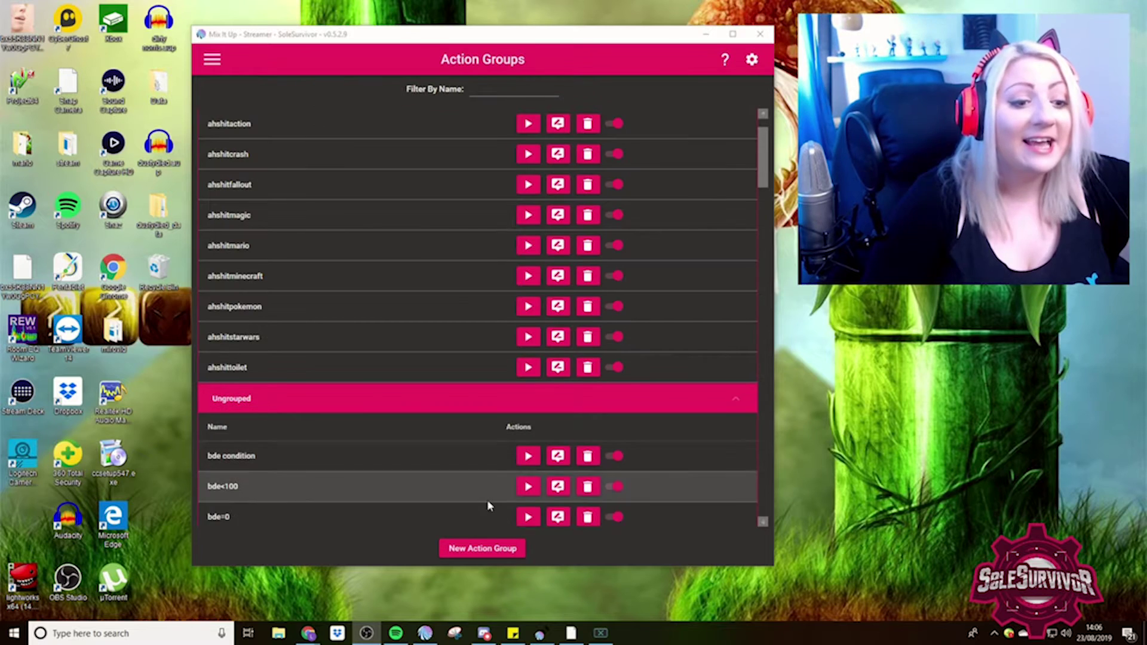
Step: Create and save a 'trueresult' action group in the boolean group with a Chat Message action
left_click(493, 548)
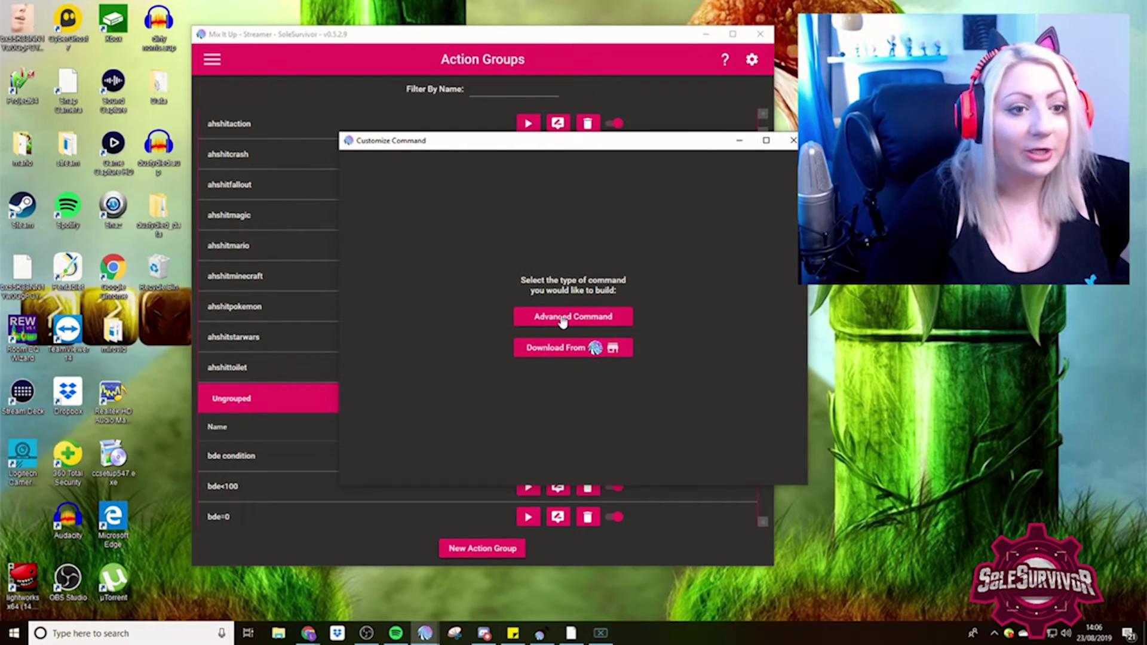
left_click(559, 315)
left_click(387, 176)
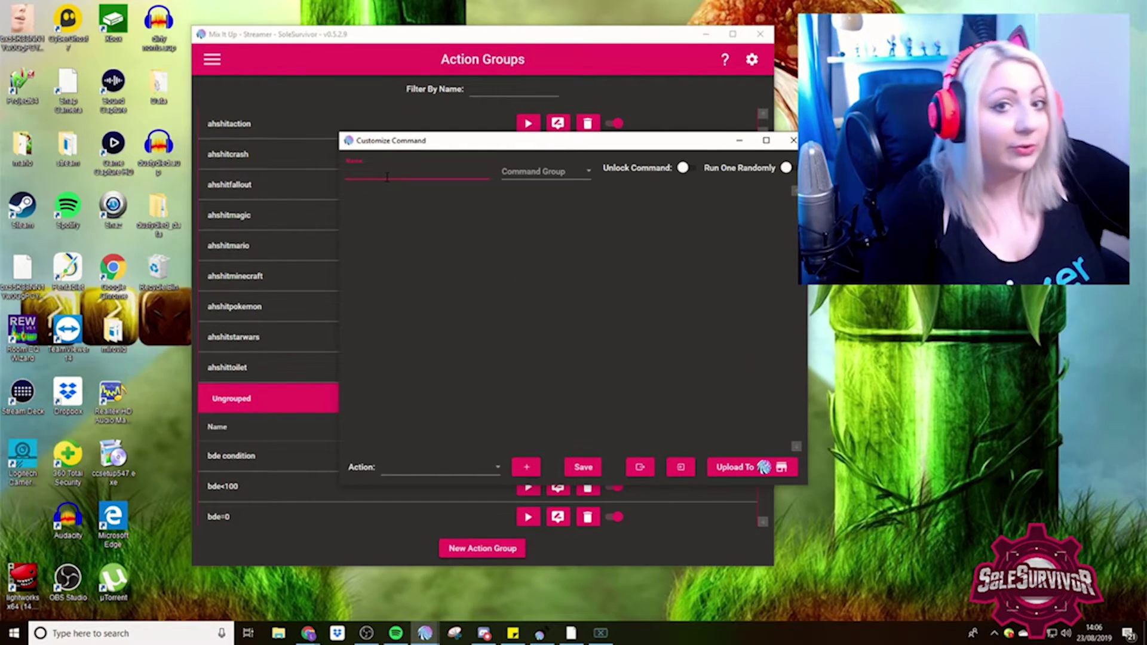
type("true")
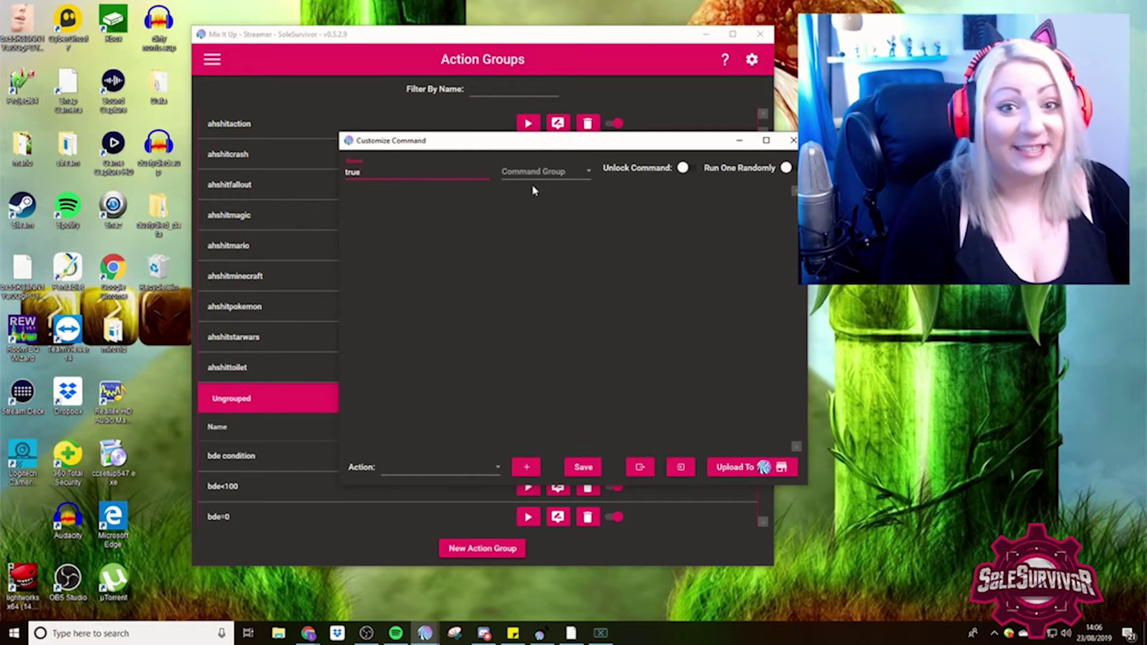
left_click(537, 175)
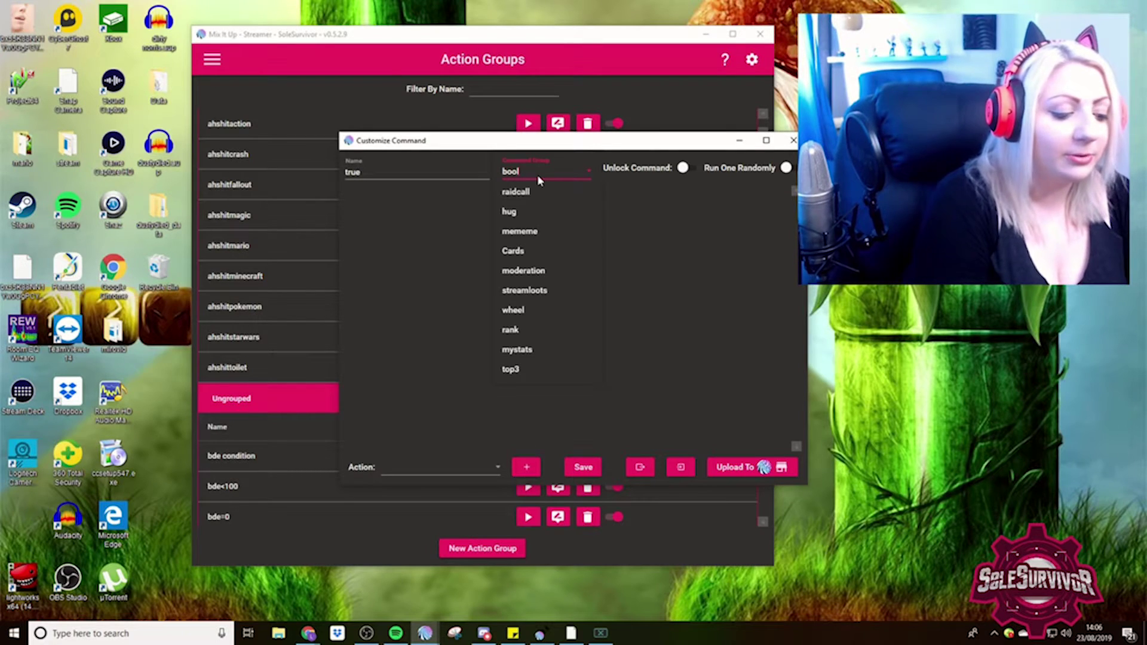
left_click(380, 284)
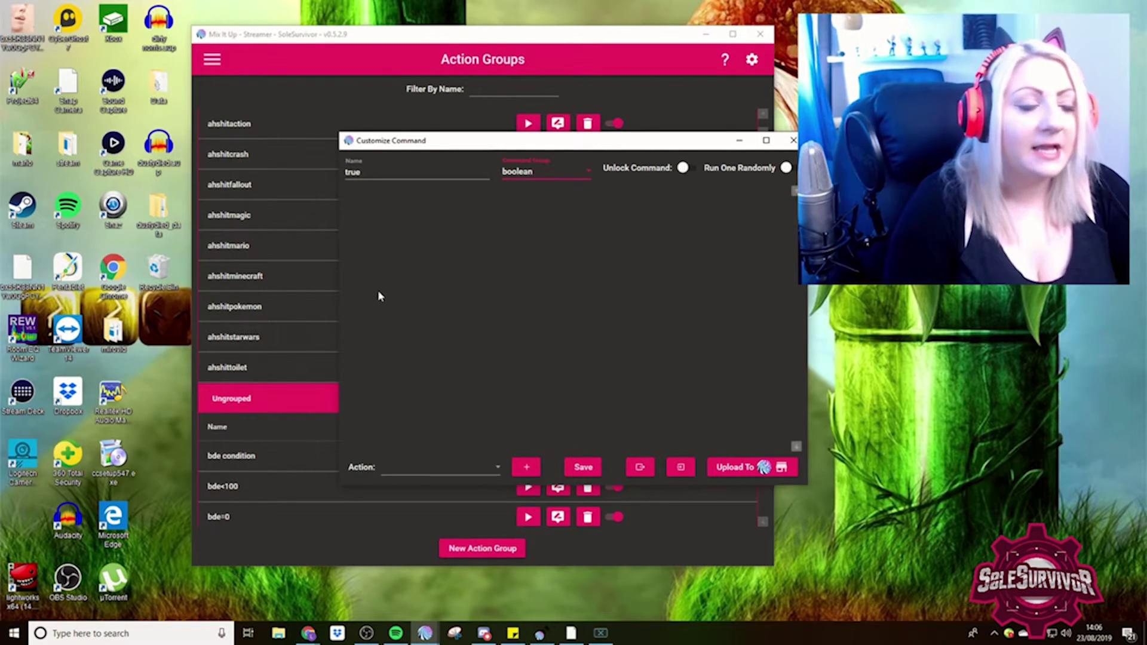
left_click(393, 171)
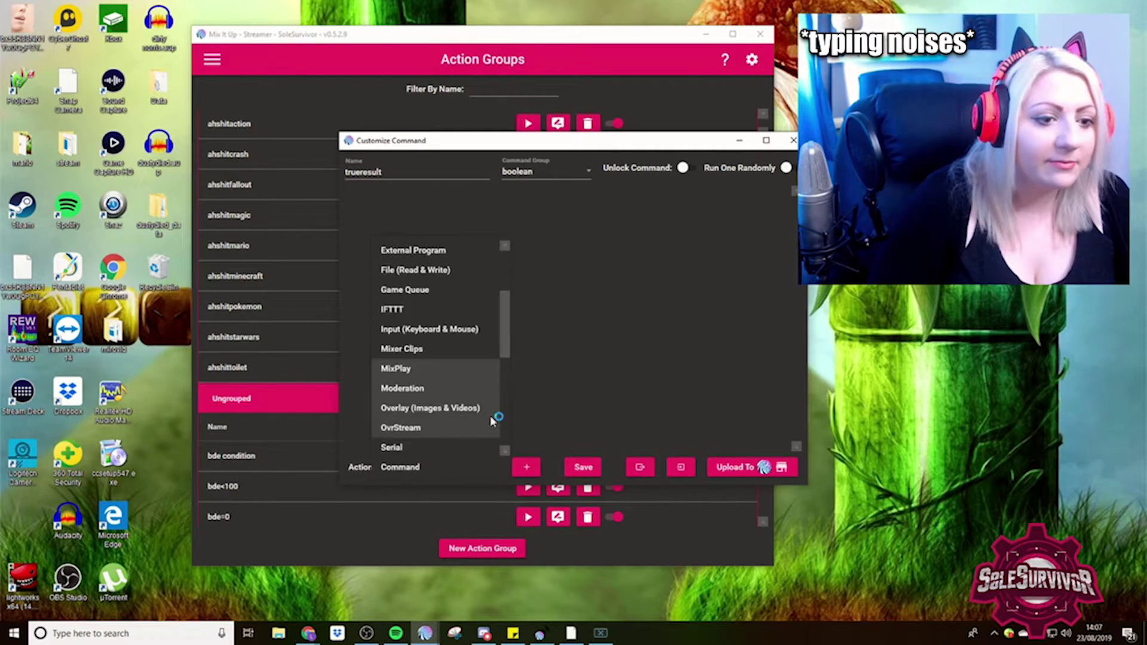
scroll(492, 421, "up", 3)
left_click(413, 250)
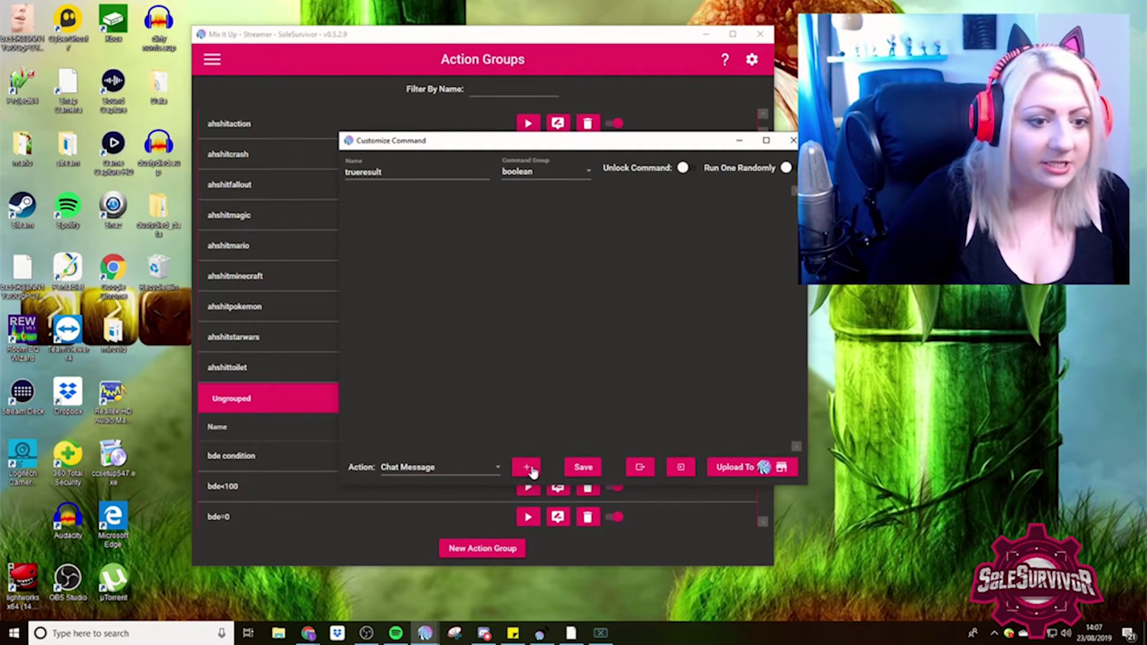
left_click(526, 467)
left_click(431, 272)
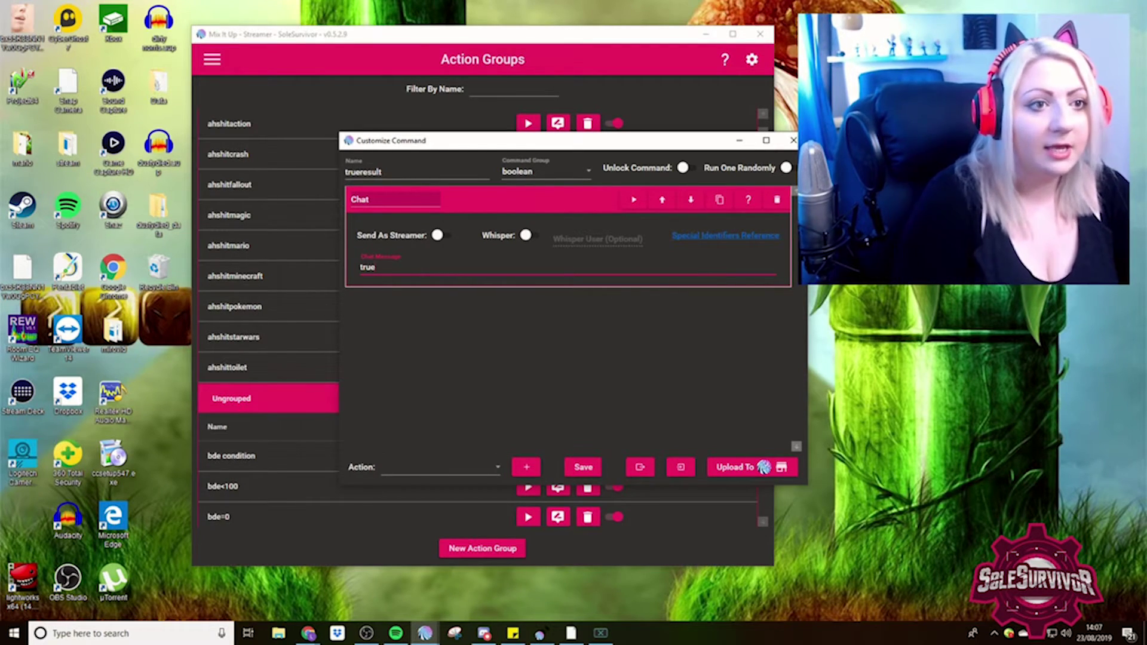
left_click(583, 467)
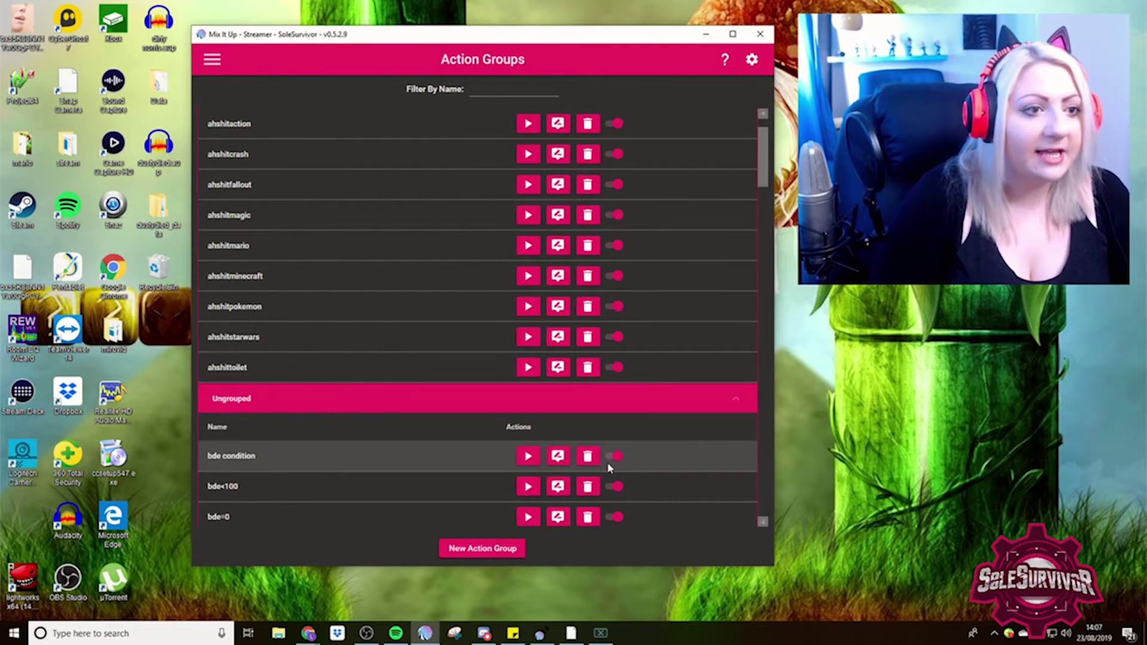
Step: Create a 'false' action group in boolean whose Chat Message action posts 'false'
left_click(502, 549)
left_click(583, 315)
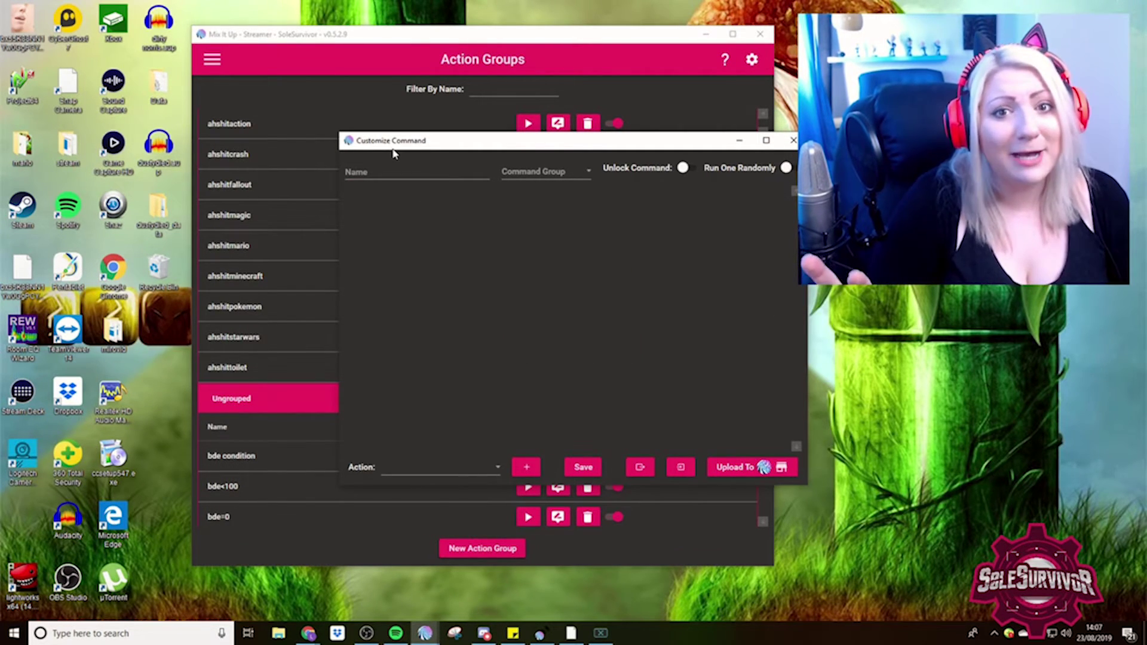
left_click(392, 172)
type("false")
left_click(526, 171)
type("boolean")
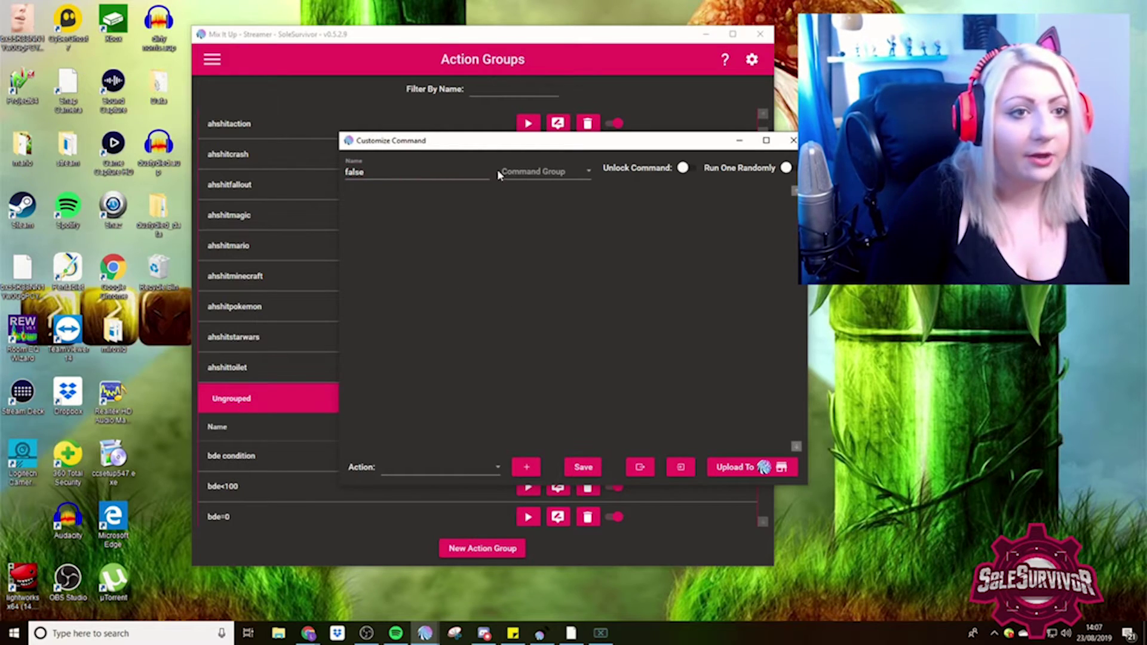
left_click(439, 467)
left_click(410, 249)
left_click(526, 468)
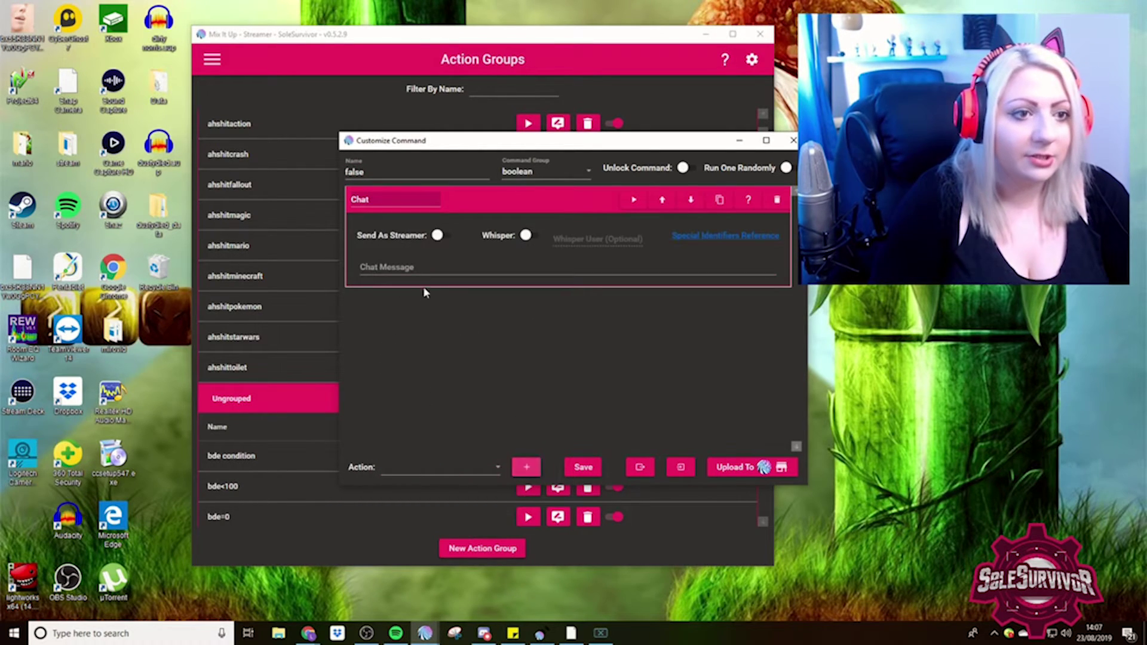
left_click(423, 268)
type("false")
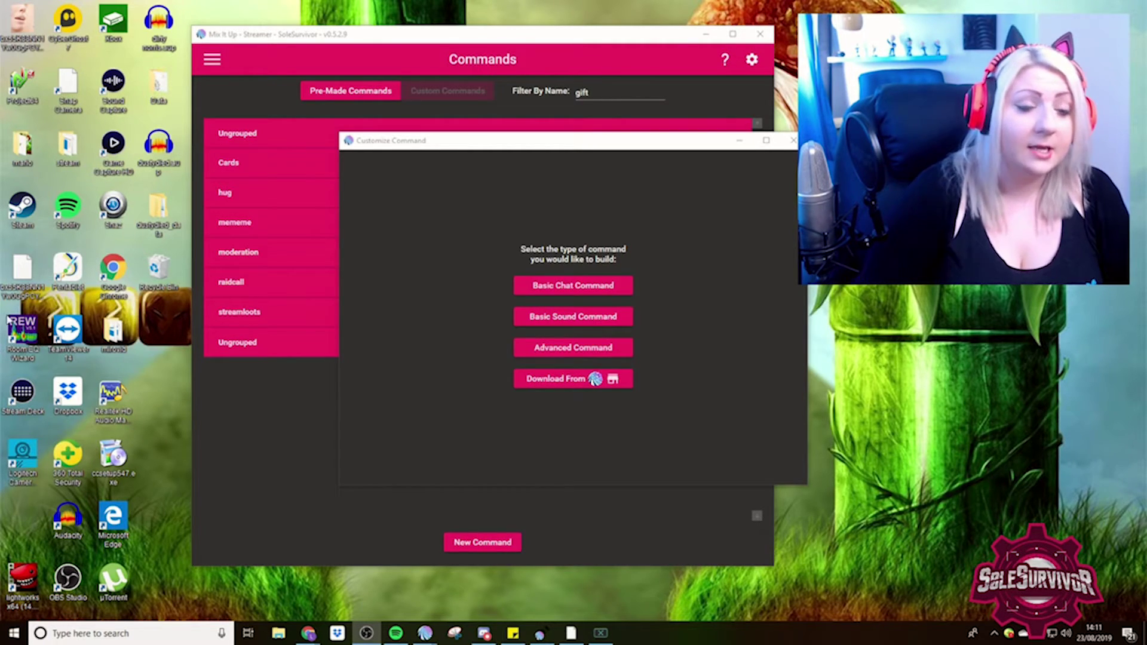
Step: Build the setcountertrue command with a Counter action that sets the setcountertrue counter, then reopen it
left_click(616, 353)
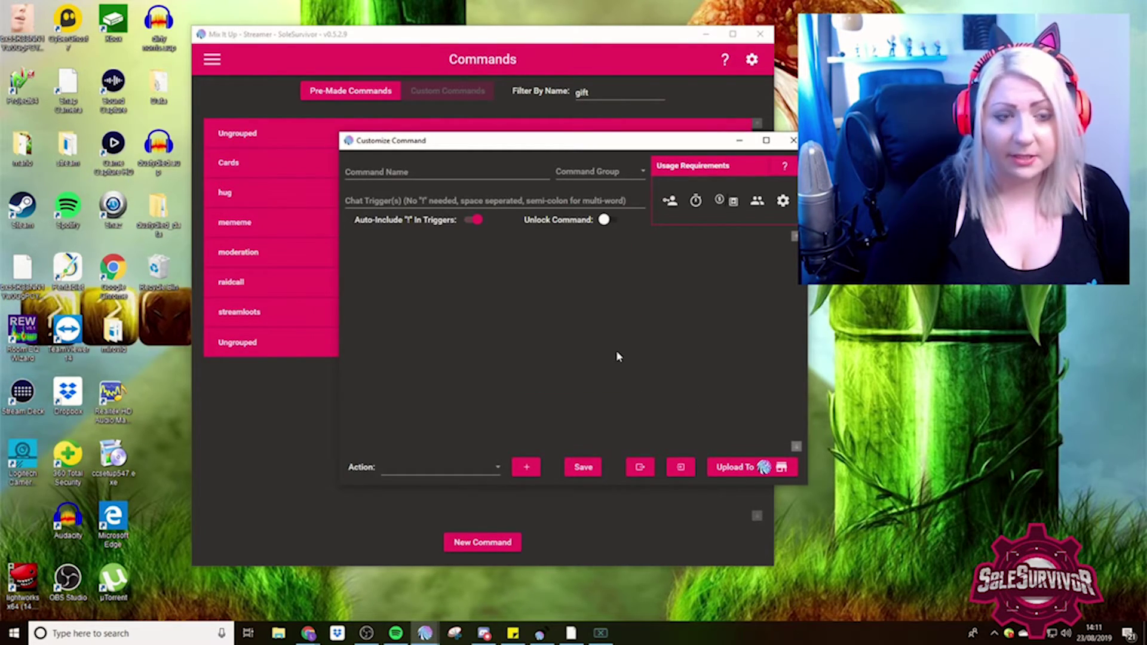
left_click(526, 467)
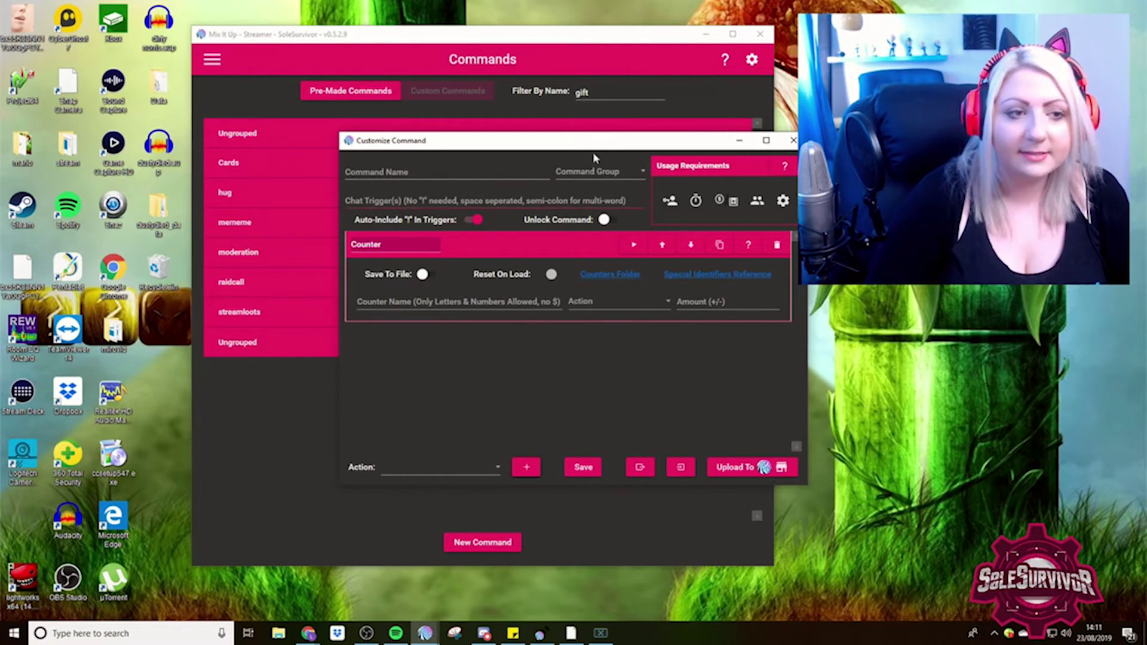
left_click(377, 177)
type("se")
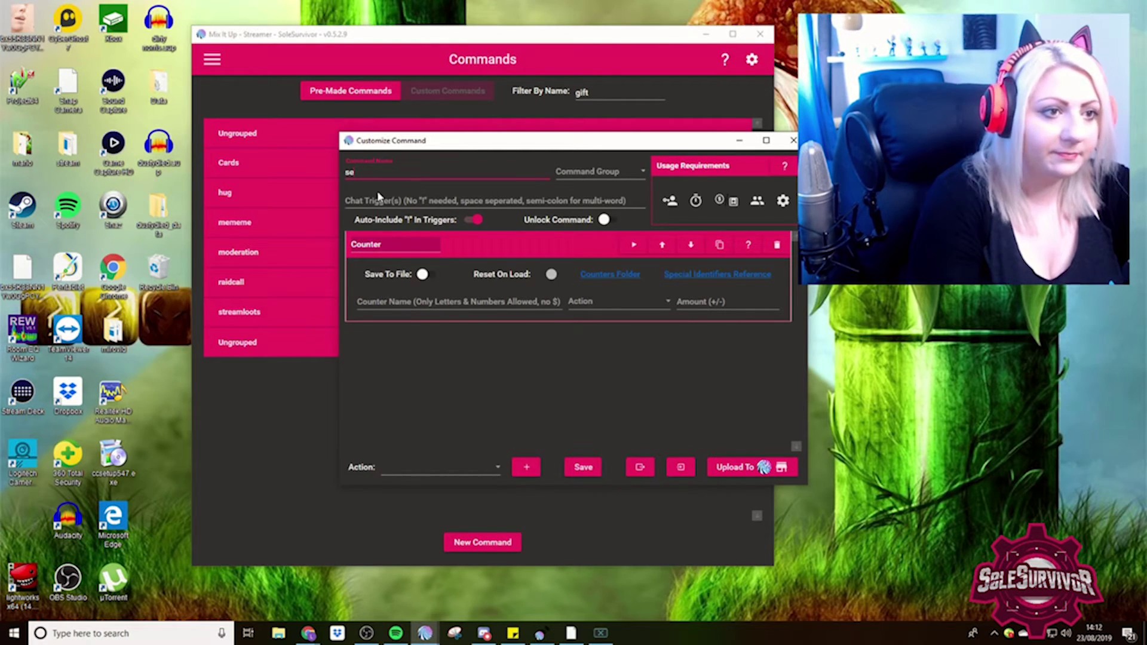
type("t ccounter")
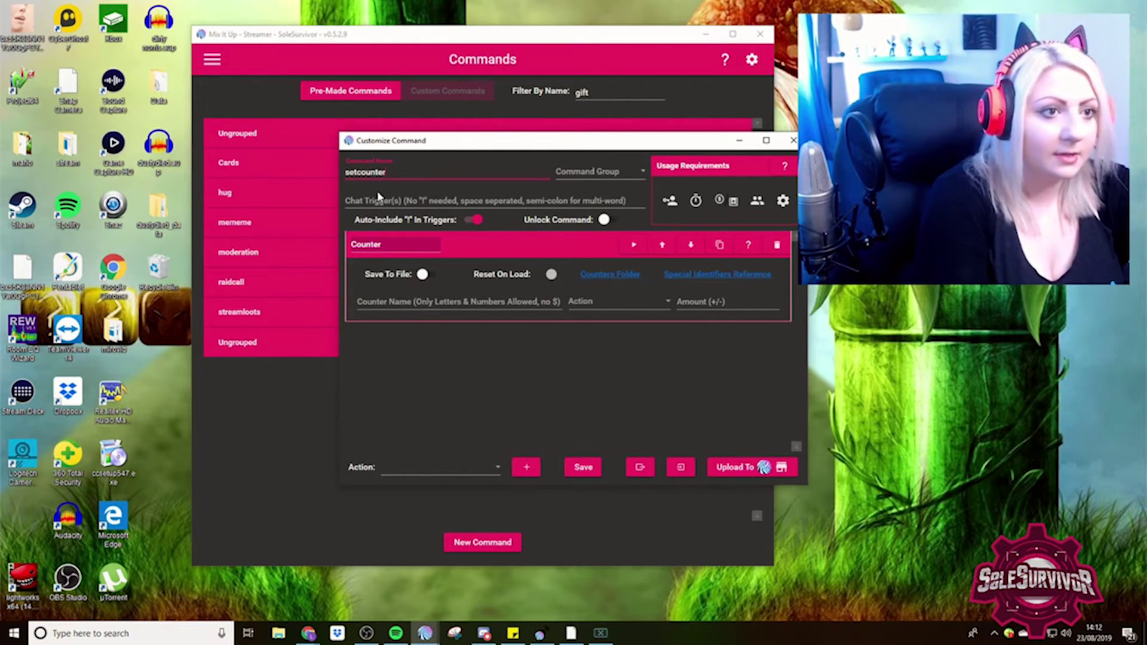
type("true")
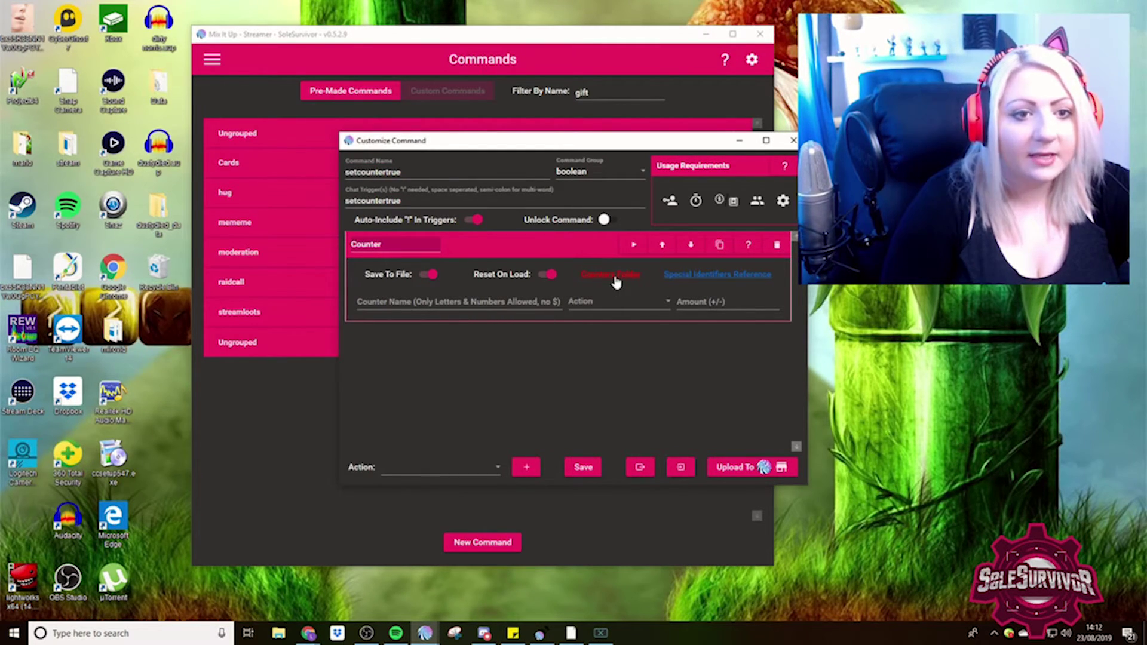
left_click(572, 302)
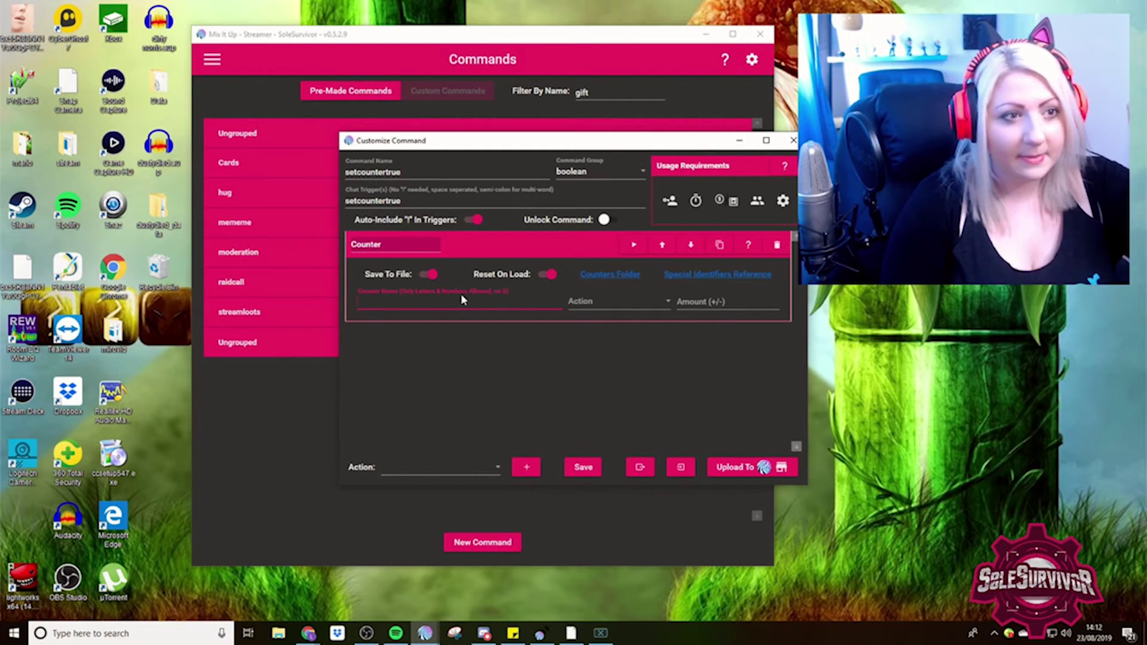
type("setcountertrue")
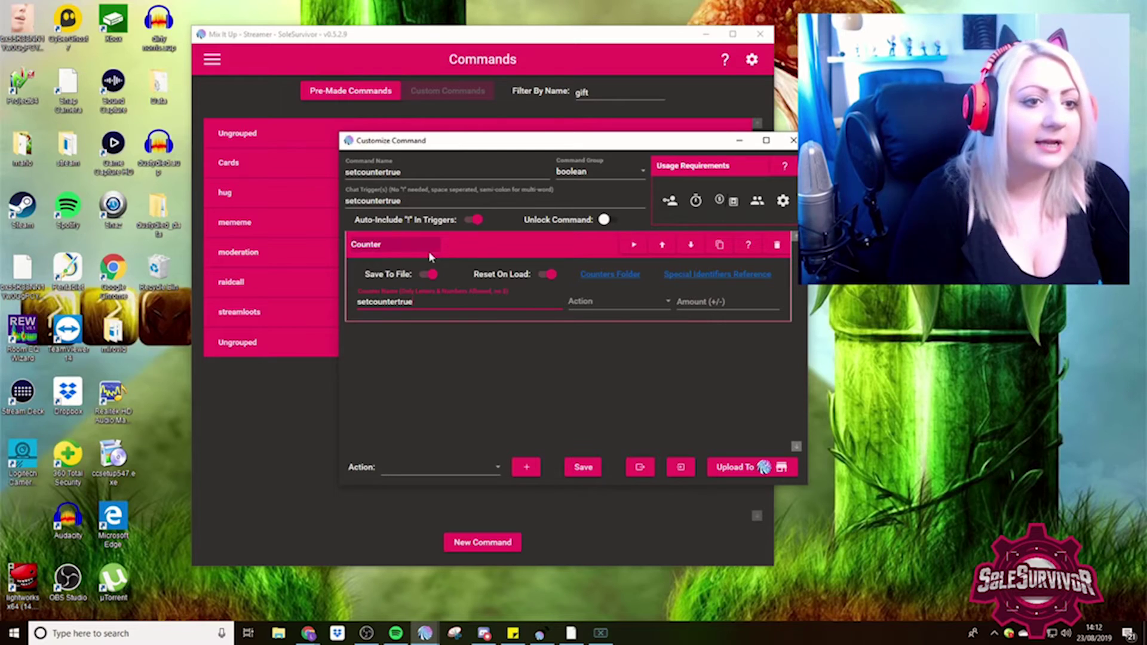
left_click(609, 296)
left_click(597, 301)
left_click(710, 304)
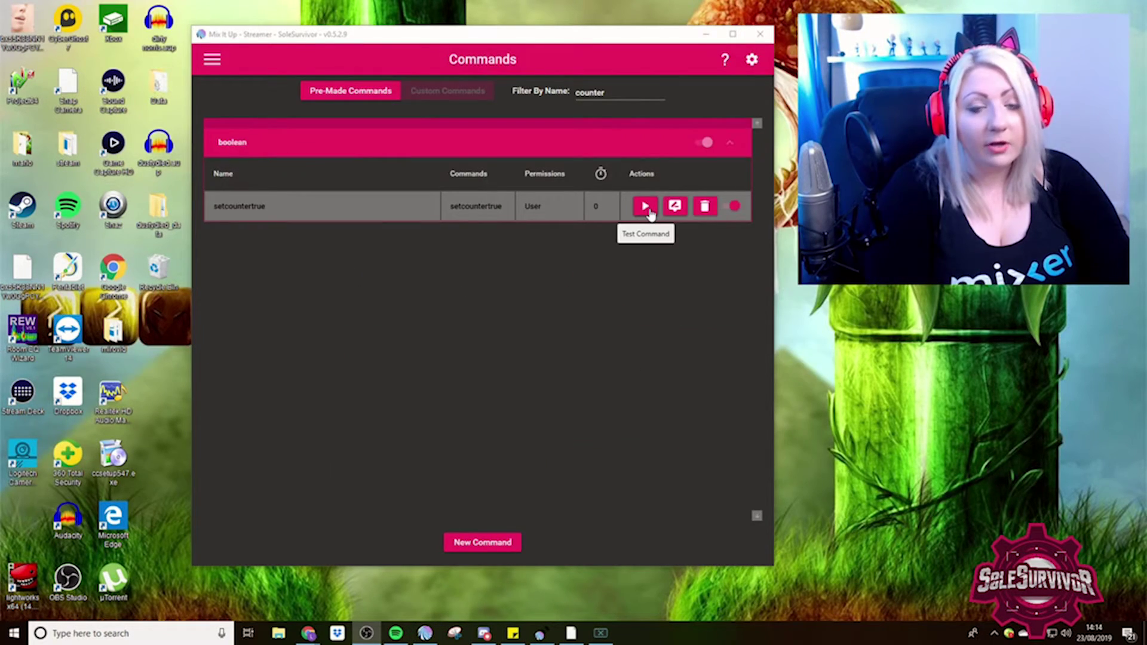
left_click(648, 209)
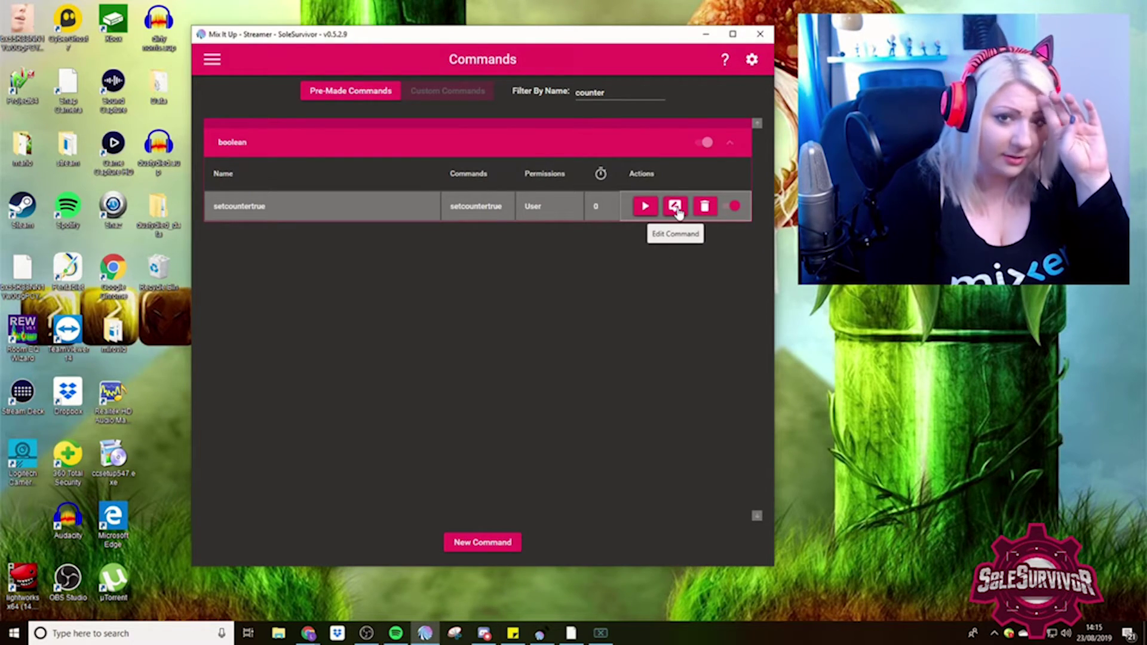
left_click(675, 207)
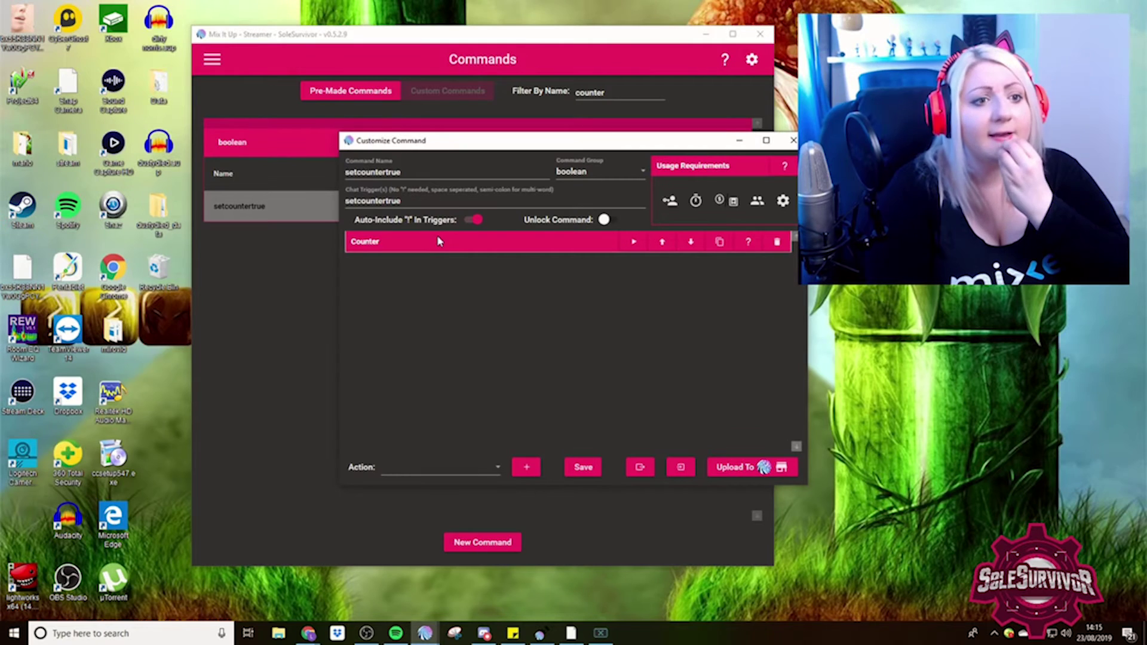
Step: Check the Counters folder for the setcountertrue.txt counter file
left_click(604, 274)
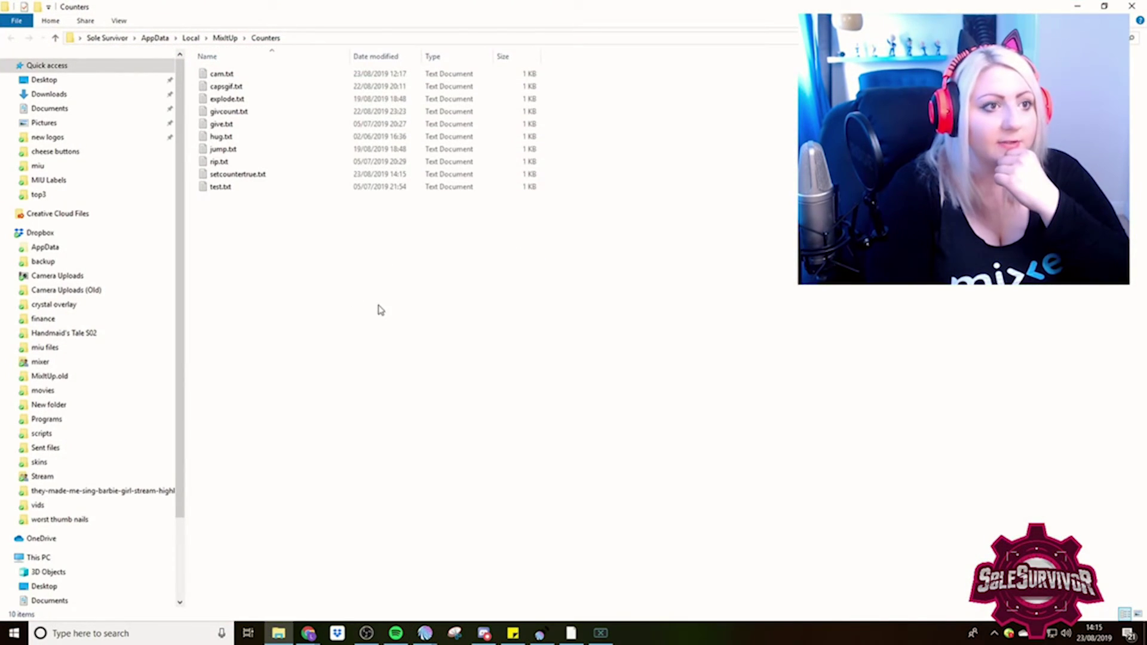
left_click(241, 175)
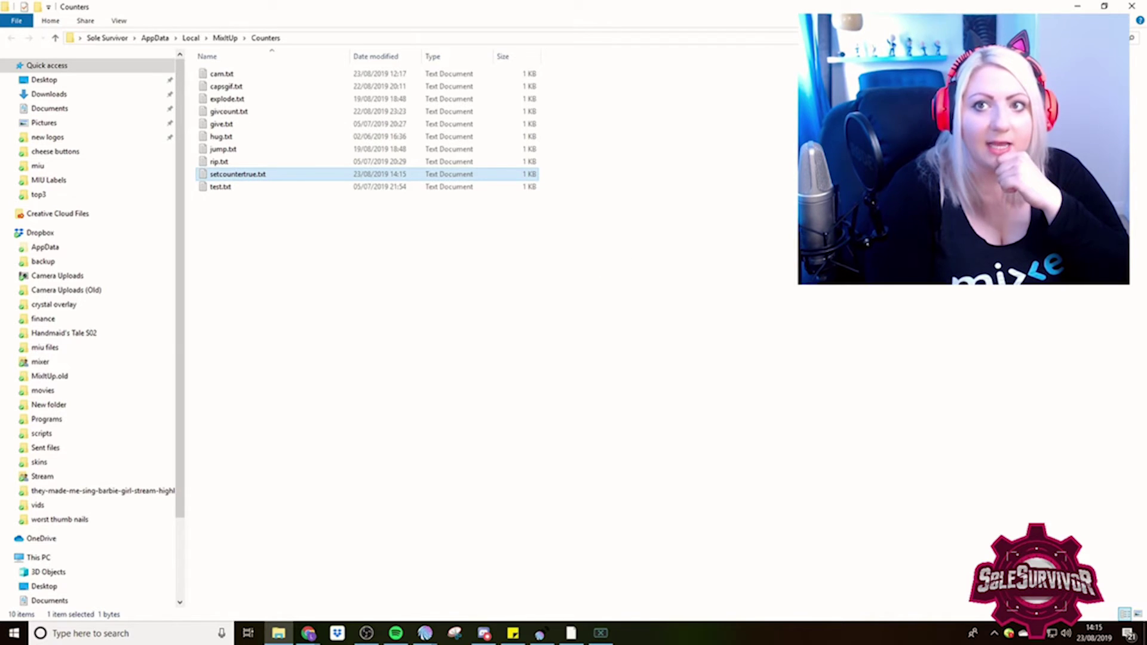
left_click(1134, 6)
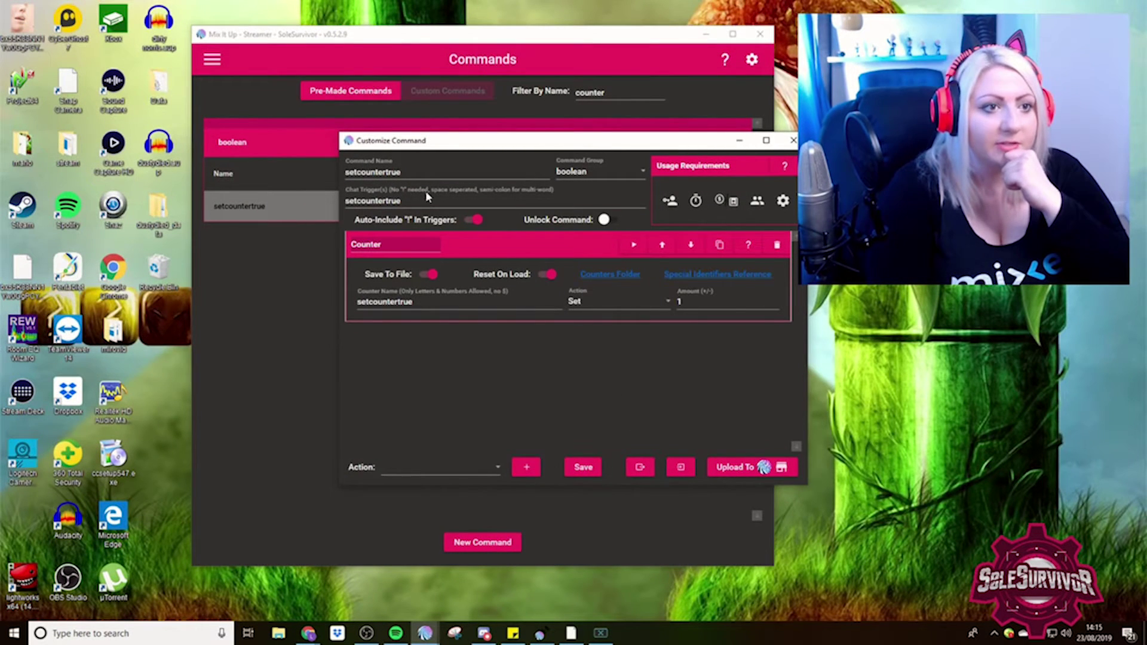
Step: Rename the counter to setcounter, run the command, and confirm setcounter.txt holds 1
double_click(385, 301)
type("set")
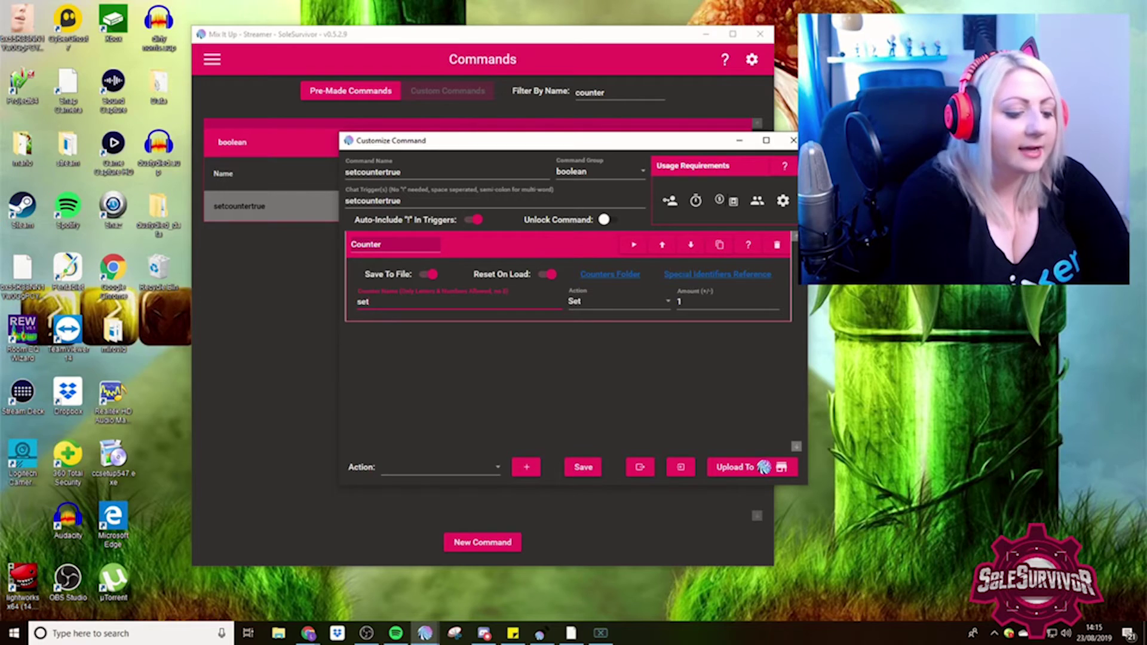
type("counter")
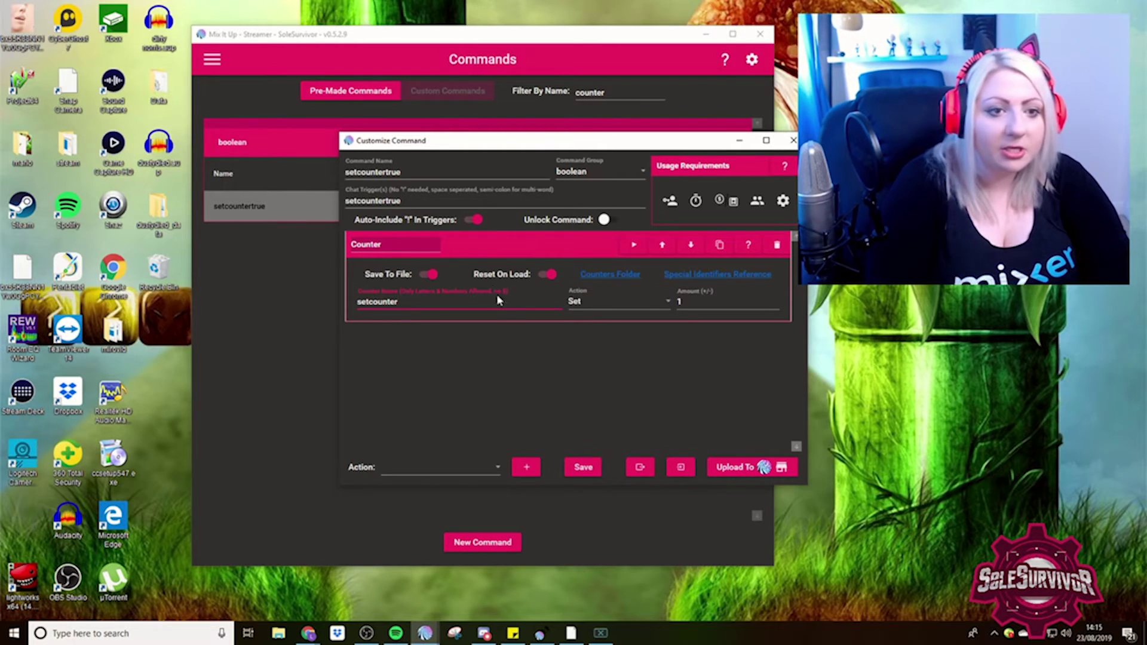
left_click(632, 254)
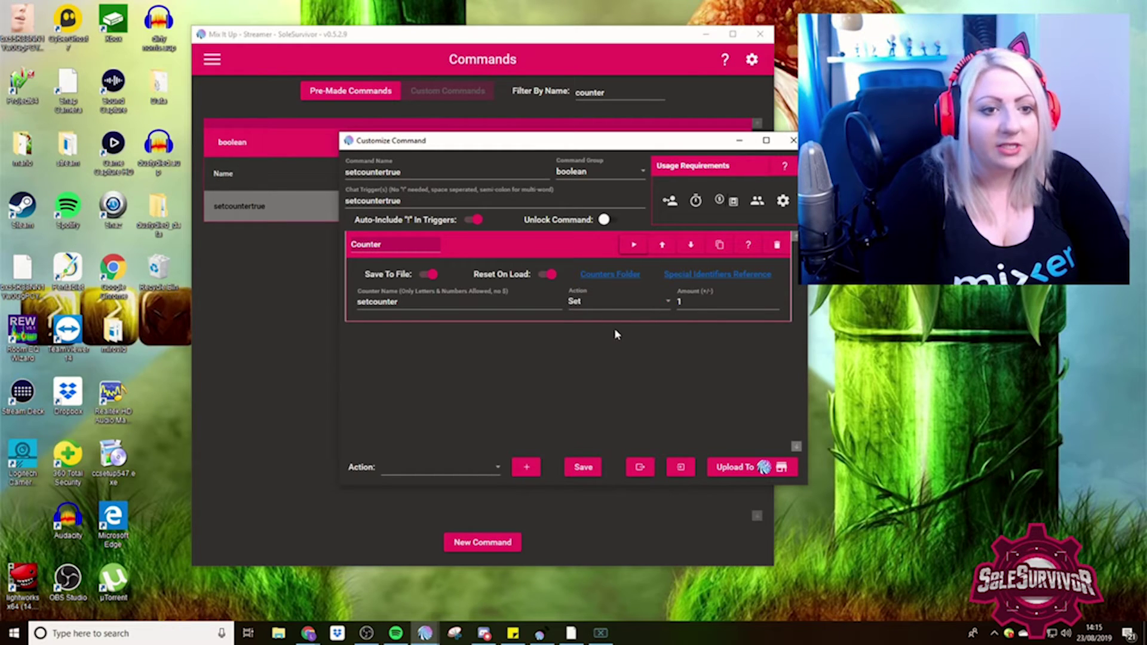
left_click(618, 275)
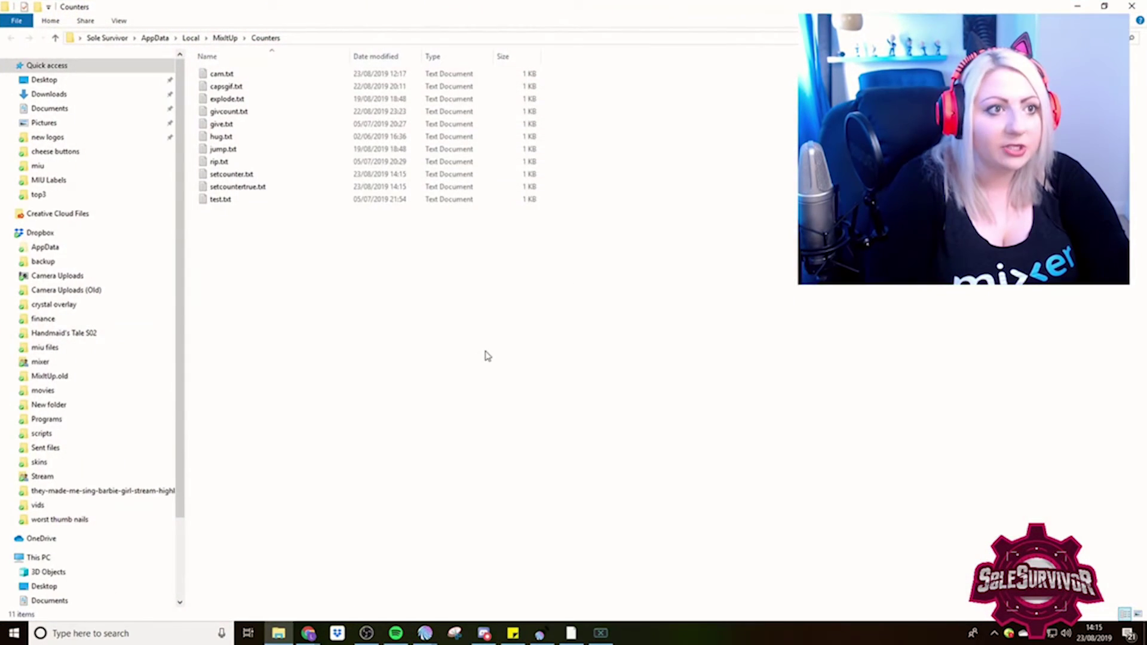
double_click(232, 174)
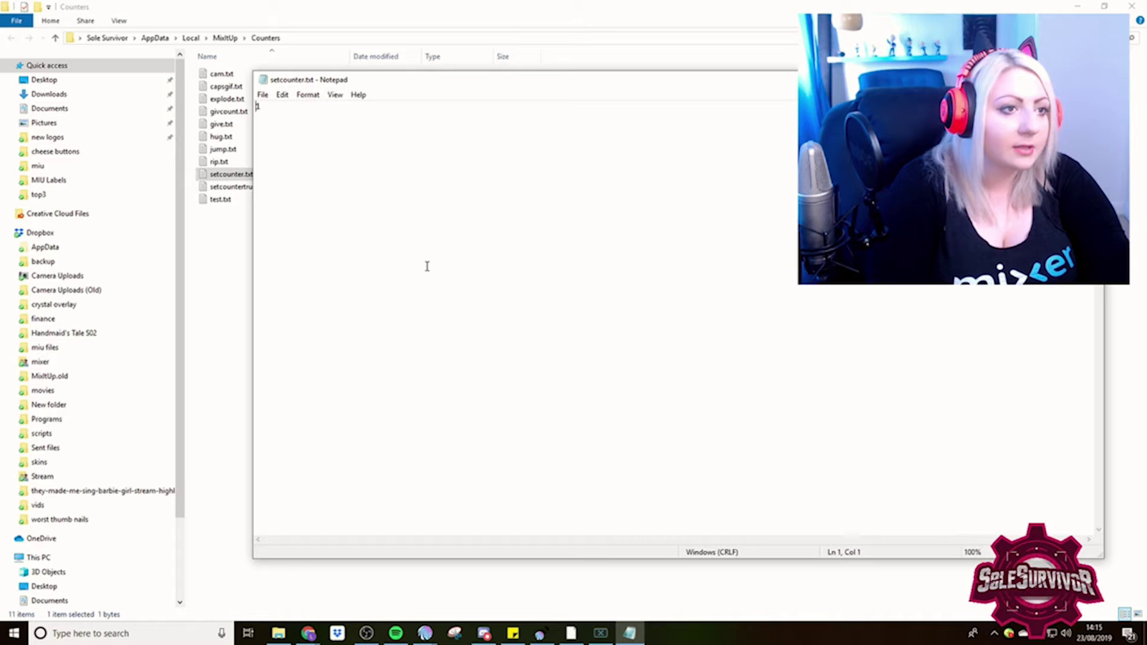
double_click(259, 107)
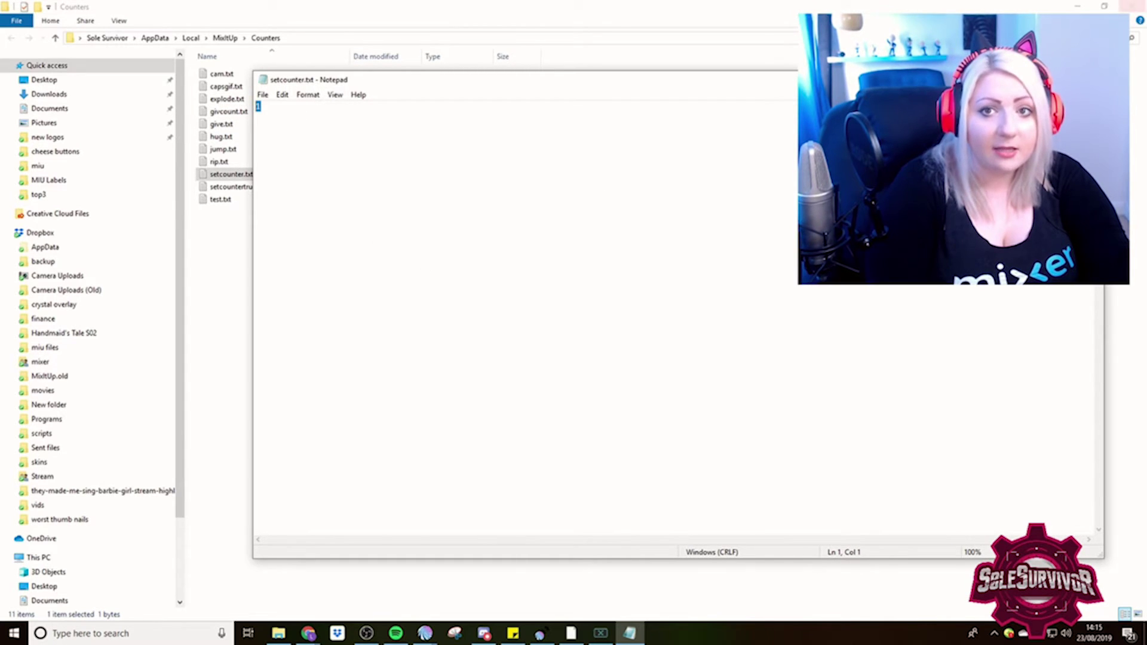
left_click(1091, 80)
left_click(1133, 6)
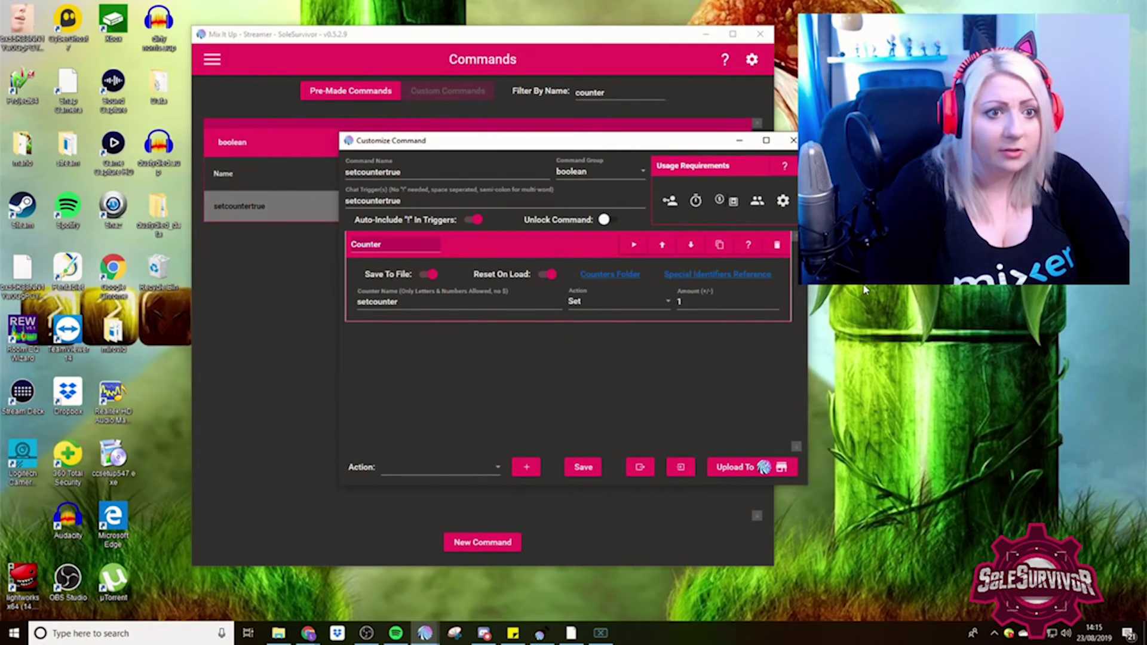
Step: Export setcountertrue's actions to setcountertrue.mixitupc and close its editor
left_click(639, 468)
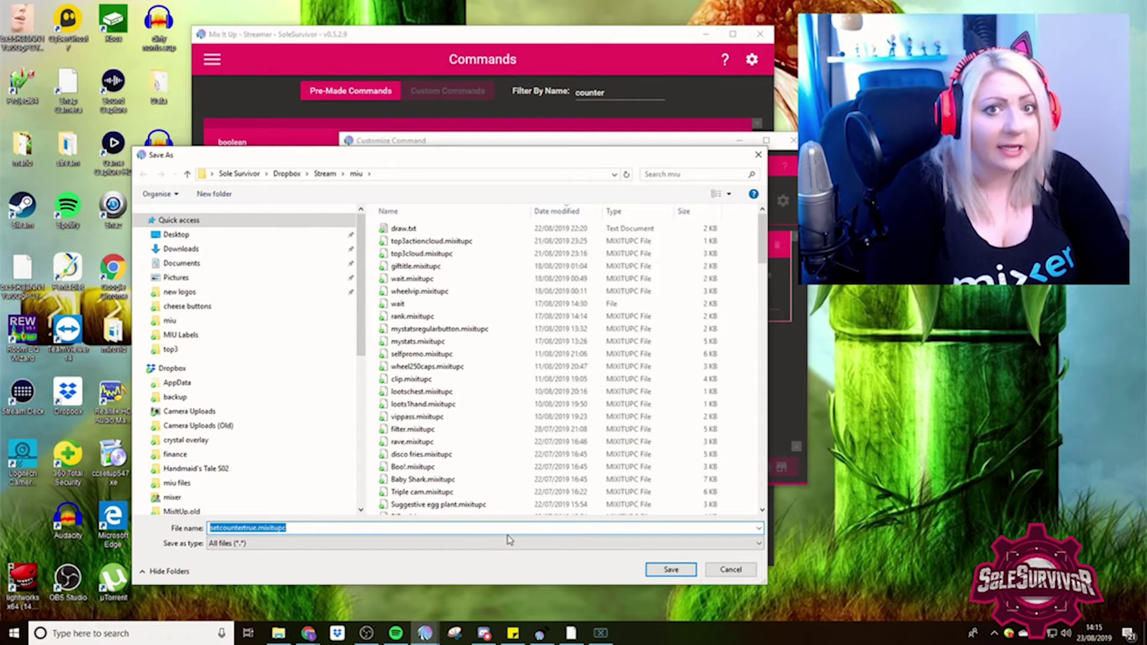
left_click(670, 570)
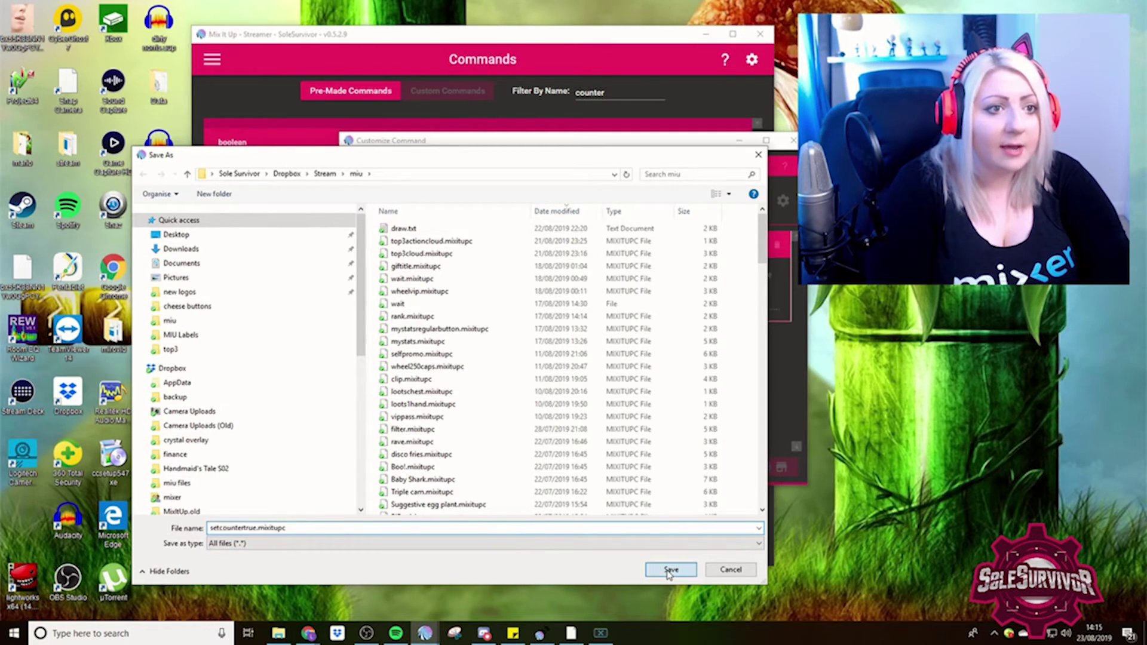
left_click_drag(664, 146, 338, 197)
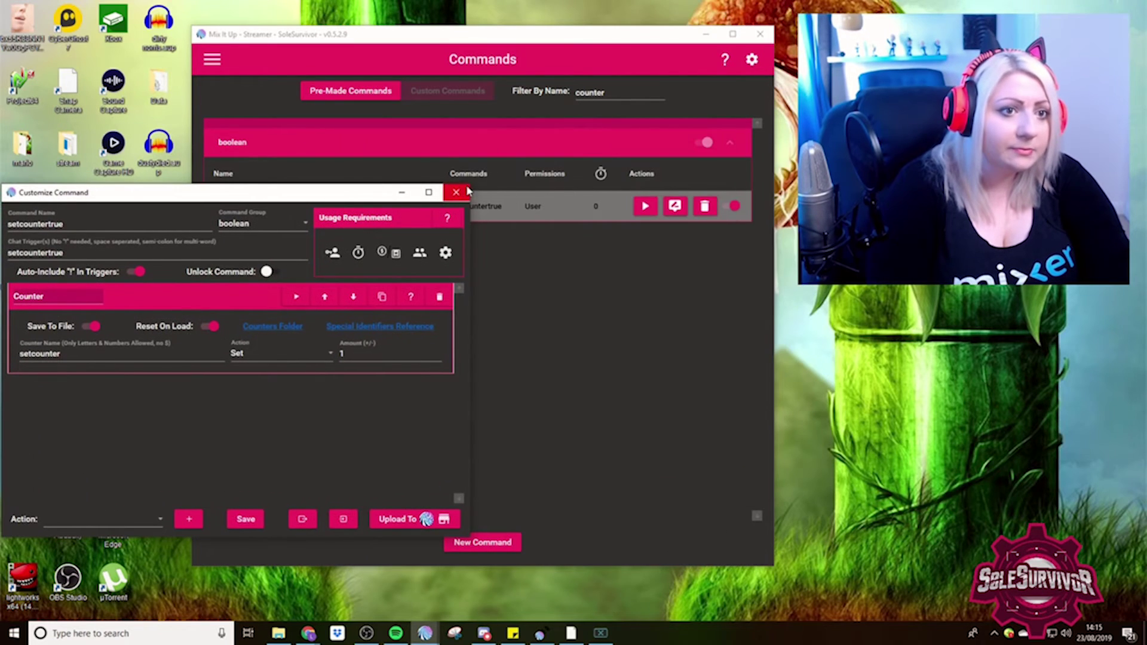
left_click(456, 196)
Step: Create a setcounterfalse command from the imported actions, with the Counter action set to Reset
left_click(507, 544)
left_click(574, 348)
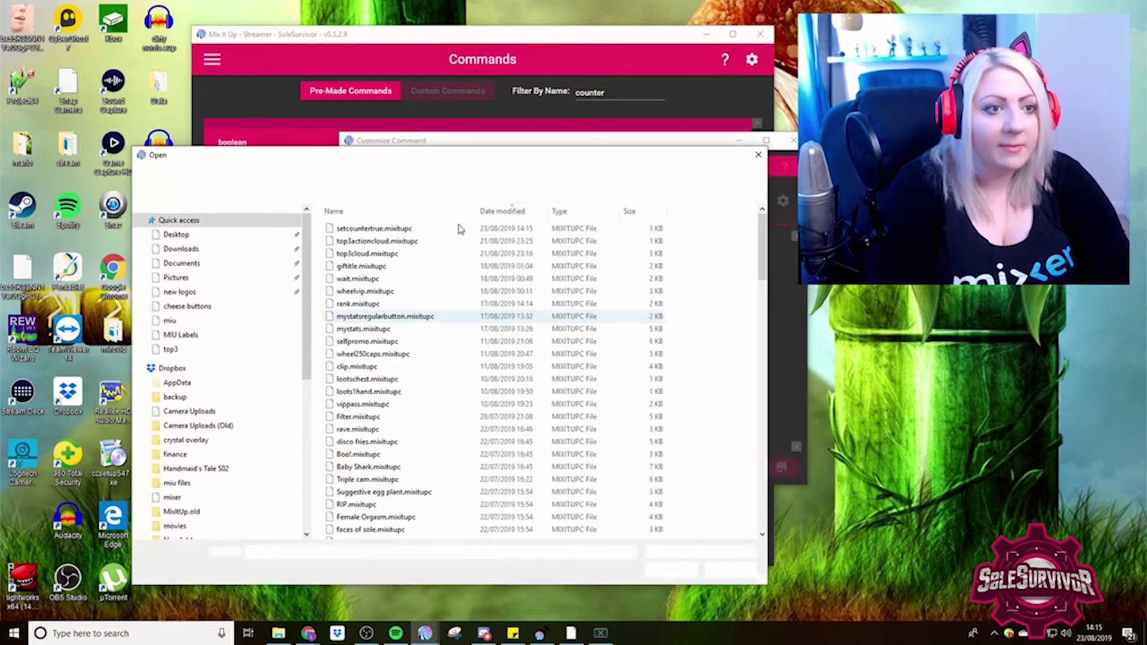
double_click(388, 228)
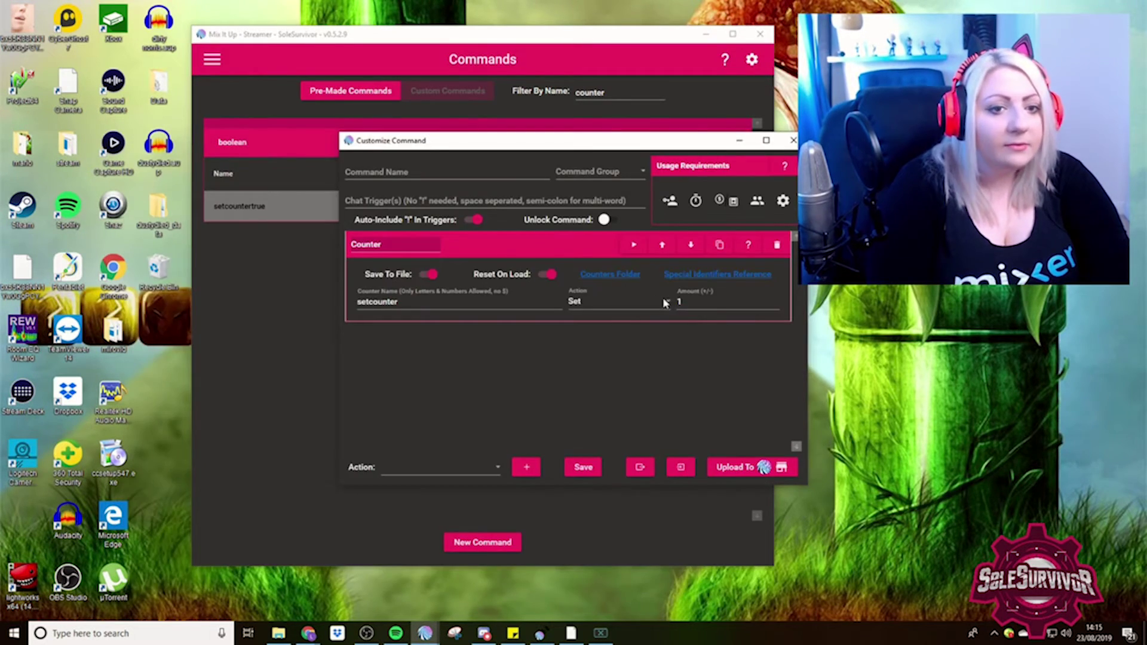
left_click(597, 302)
left_click(581, 341)
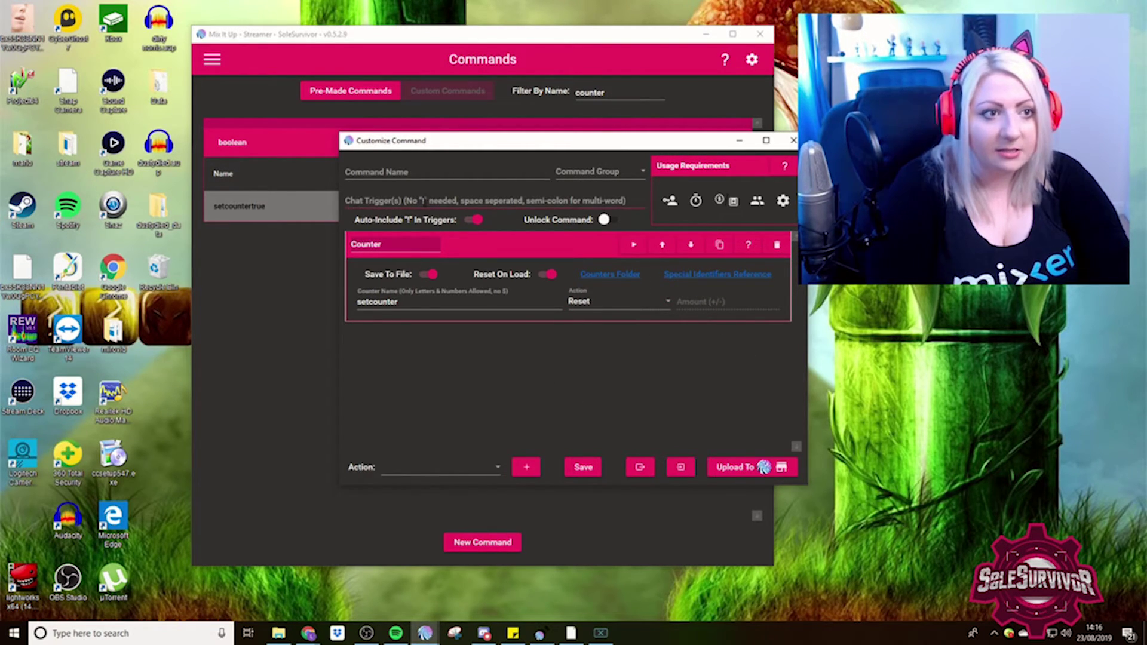
left_click(424, 202)
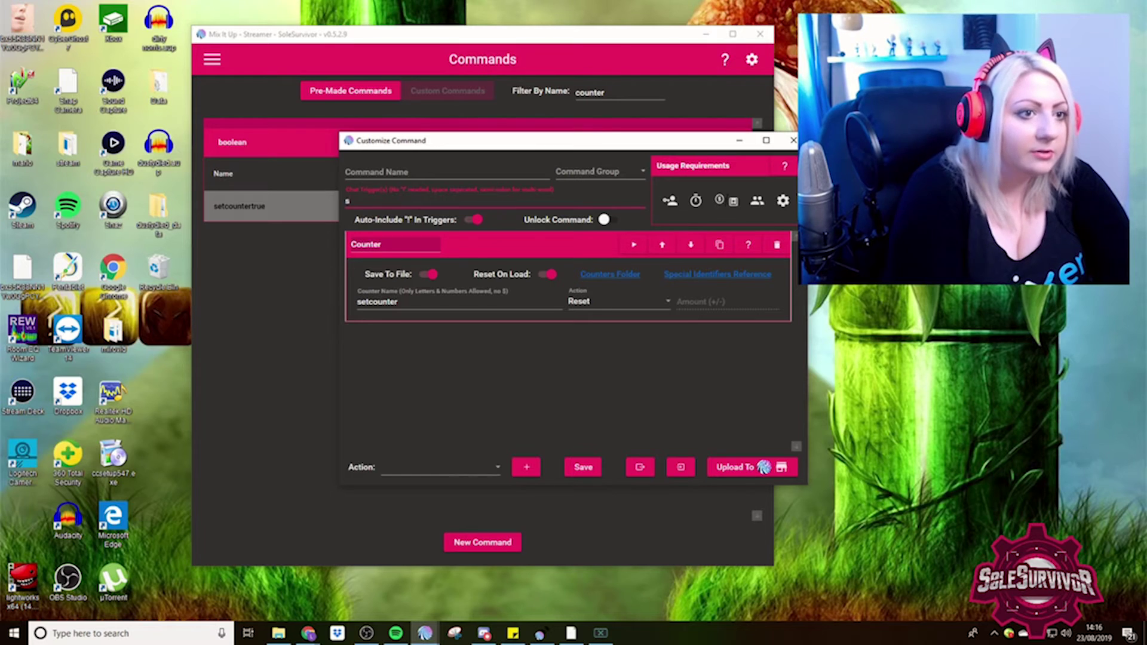
type("setcounterfalse")
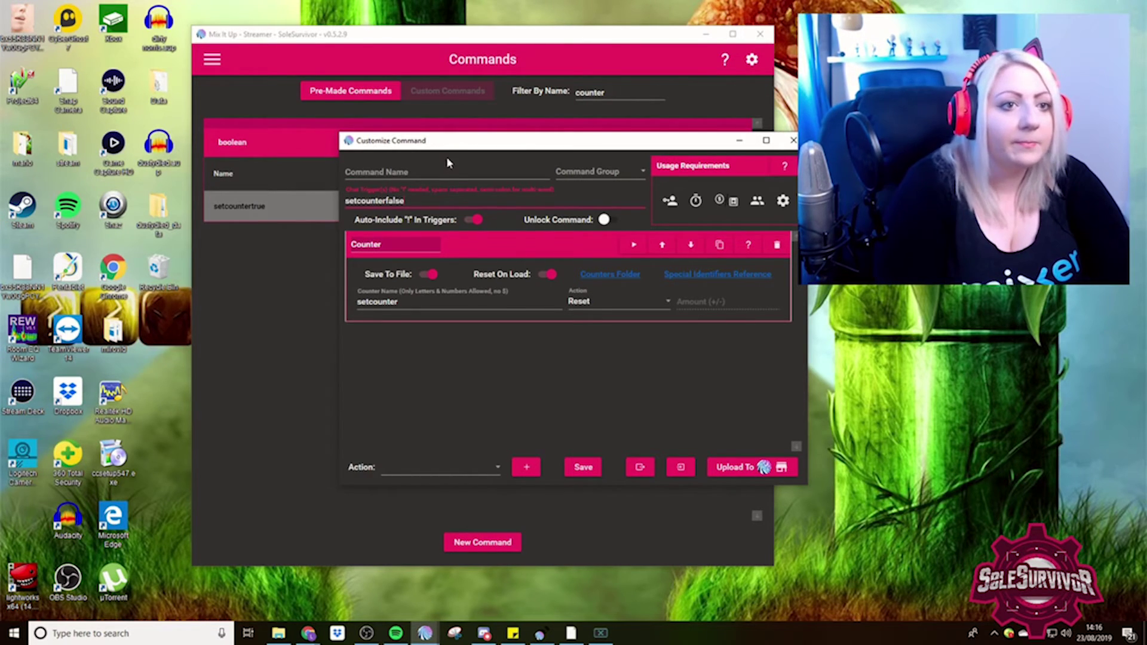
left_click(584, 467)
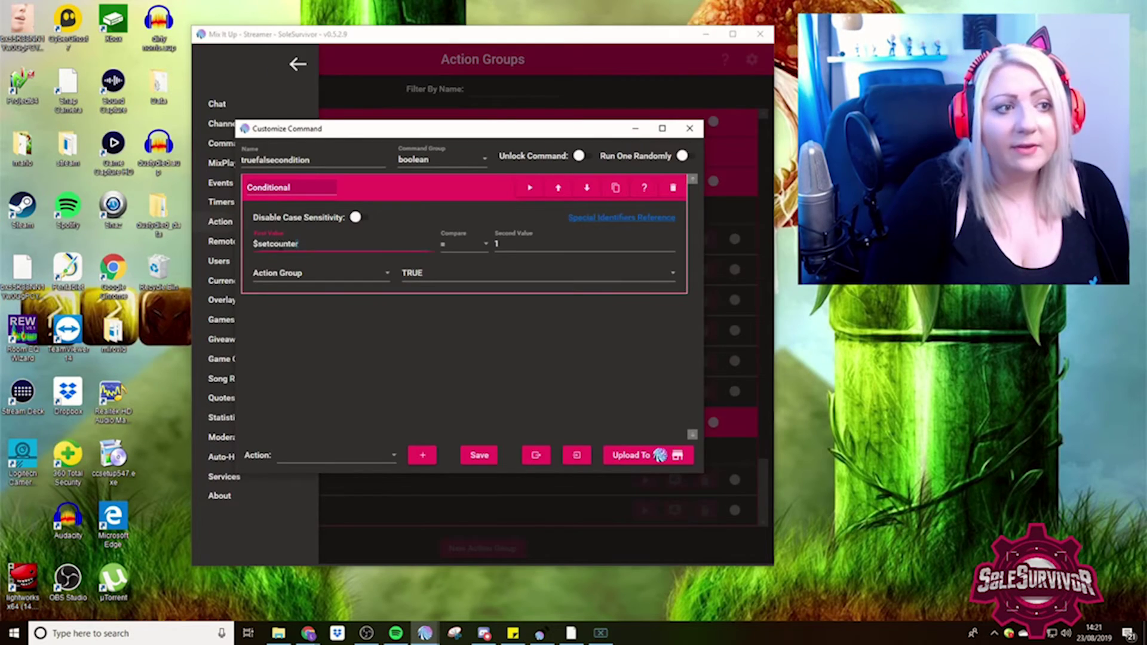
Step: Make truefalsecondition's conditional run trueresult when $setcounter equals 1
left_click_drag(298, 244, 259, 244)
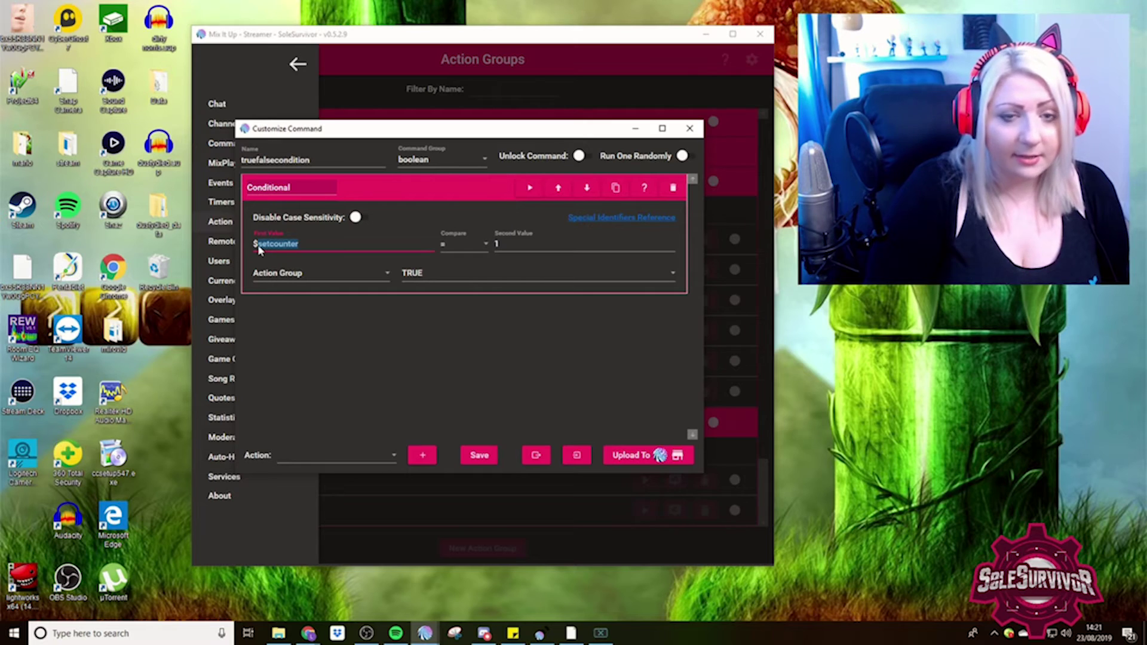
left_click(259, 245)
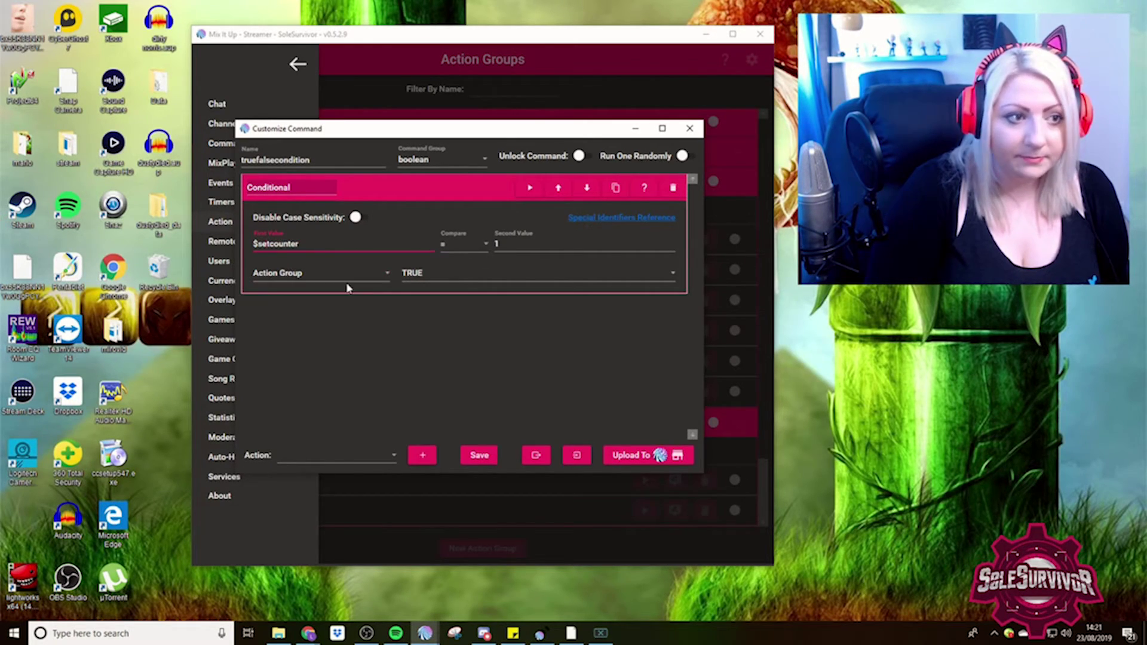
left_click(411, 273)
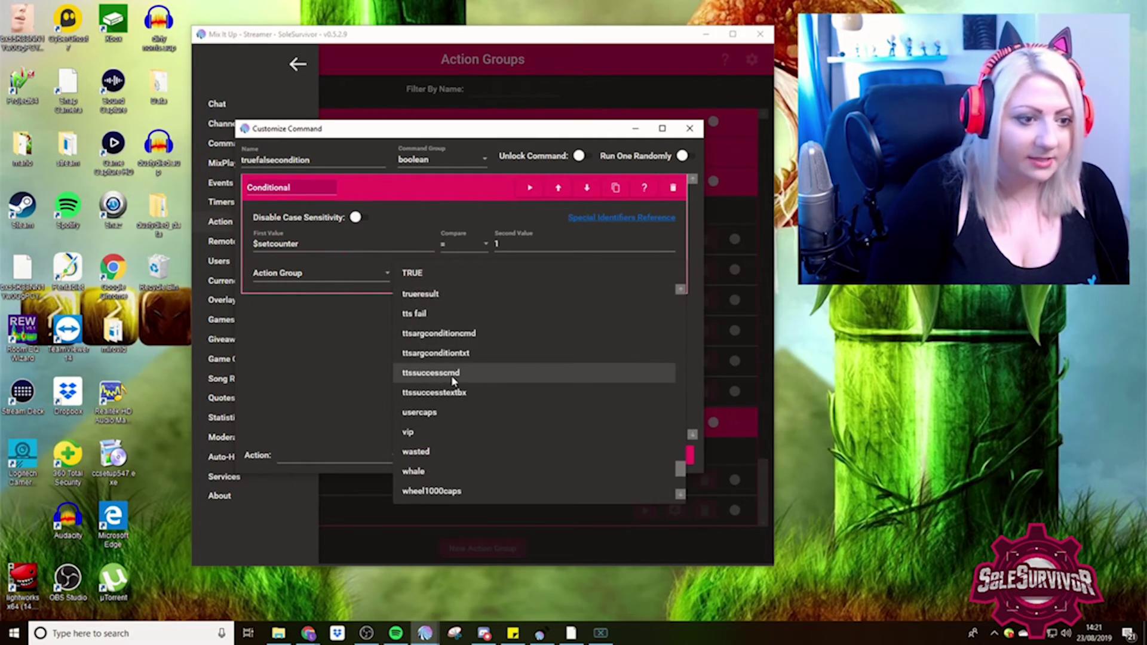
scroll(451, 377, "up", 4)
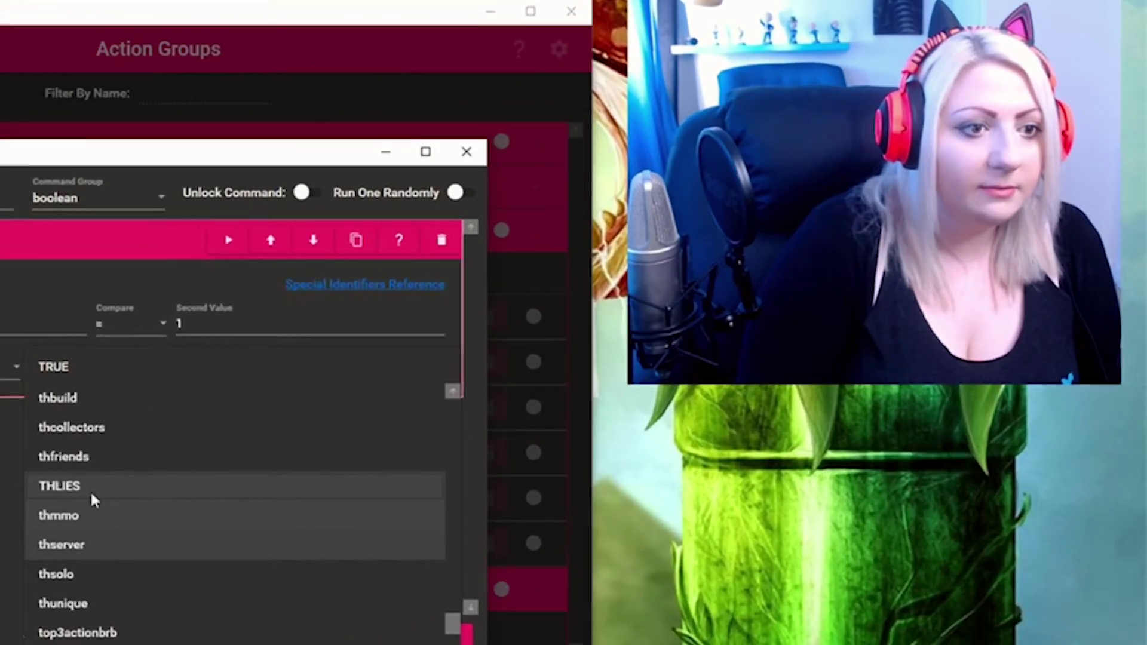
left_click(107, 644)
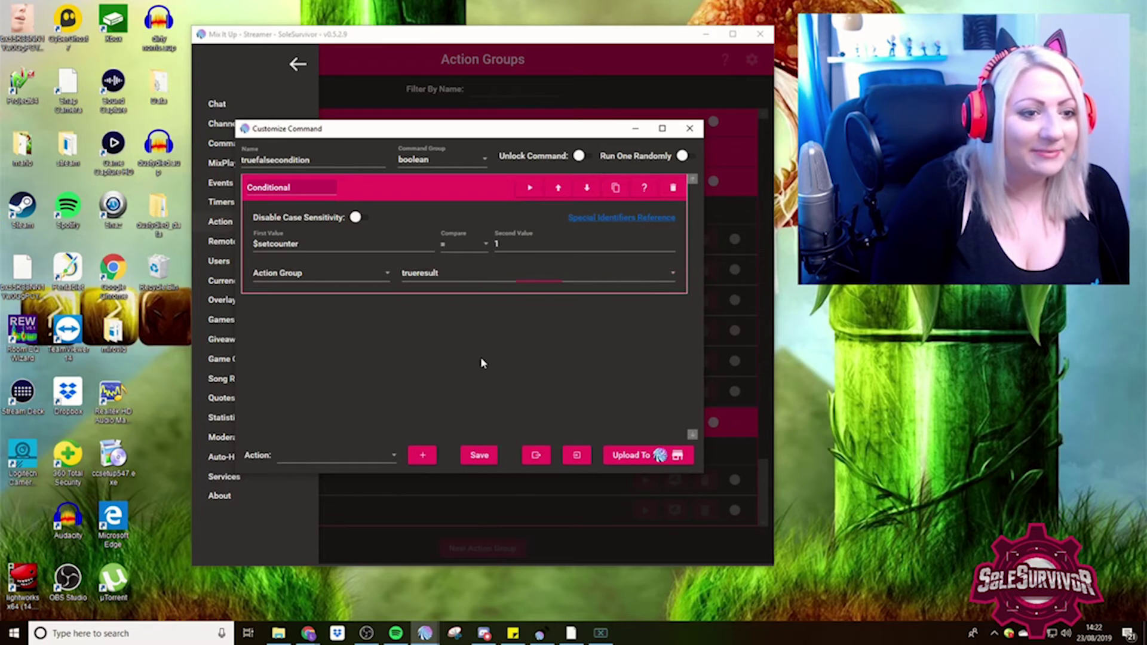
Step: Duplicate the conditional, change its second value to 0, and choose its action group
left_click(616, 188)
double_click(499, 266)
type("0")
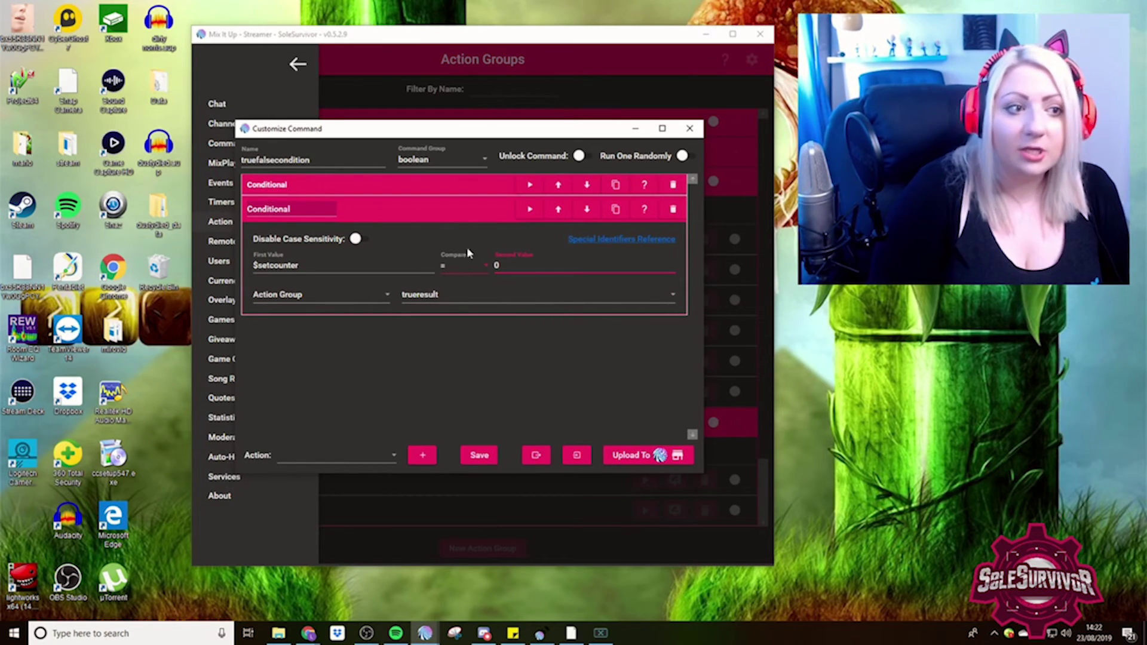
left_click(508, 295)
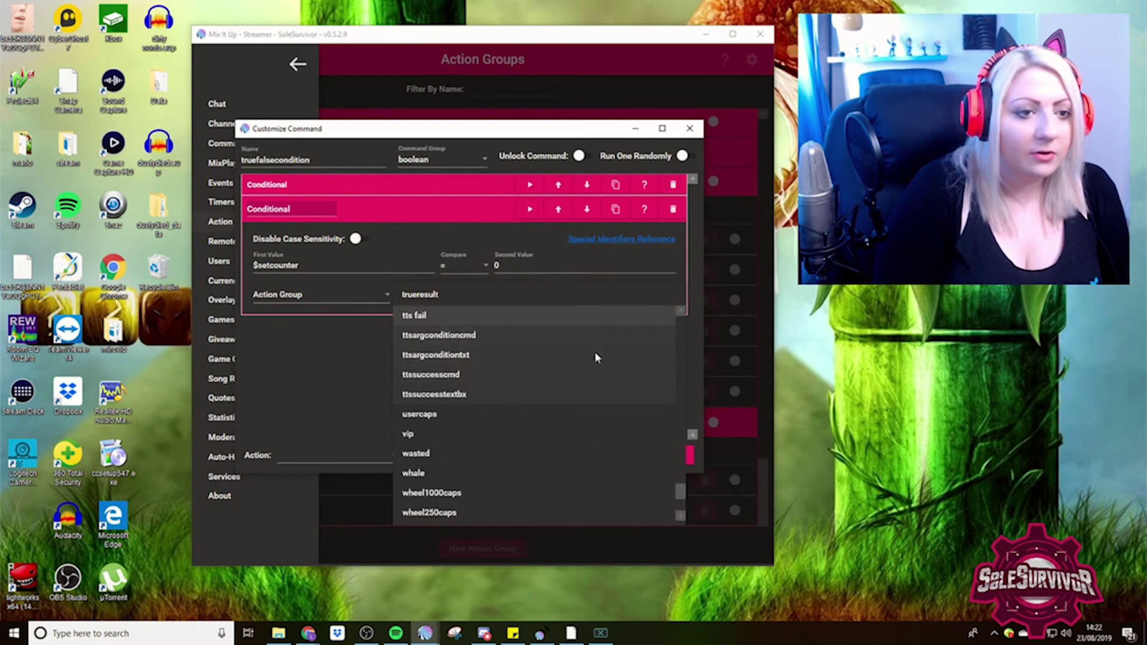
scroll(596, 357, "up", 10)
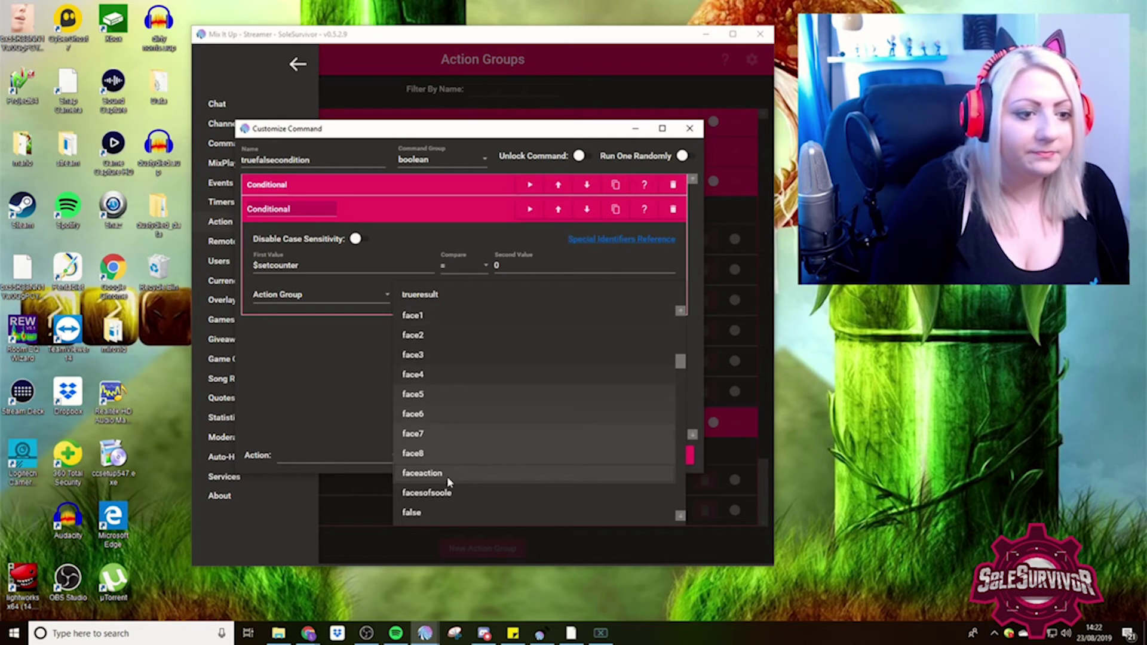
scroll(452, 466, "down", 2)
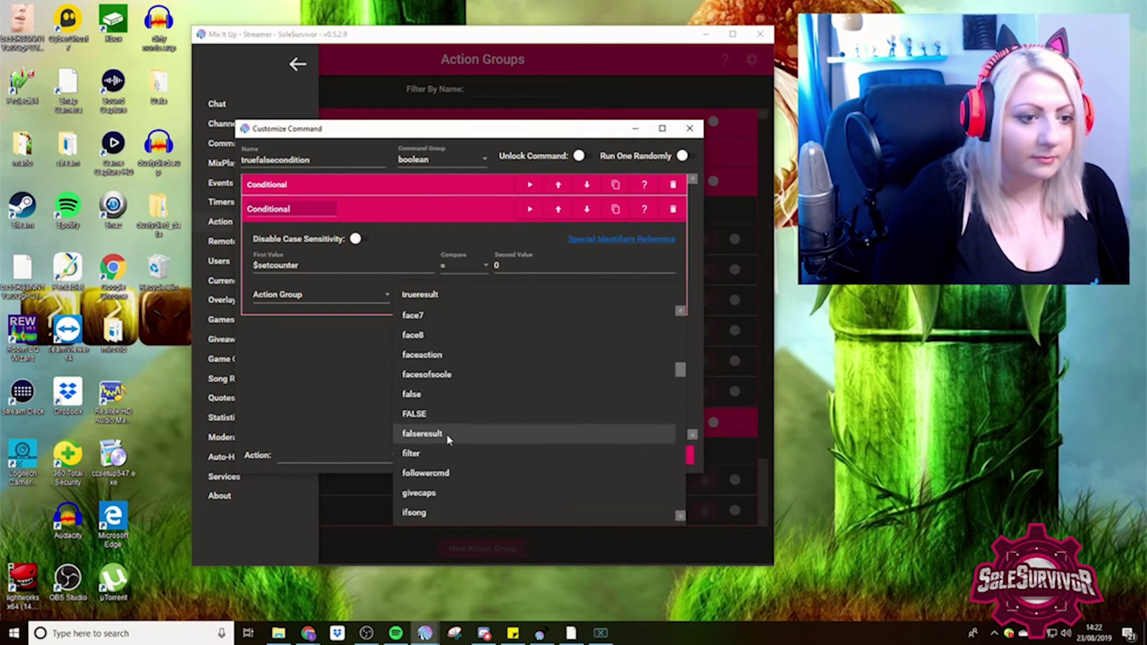
left_click(299, 64)
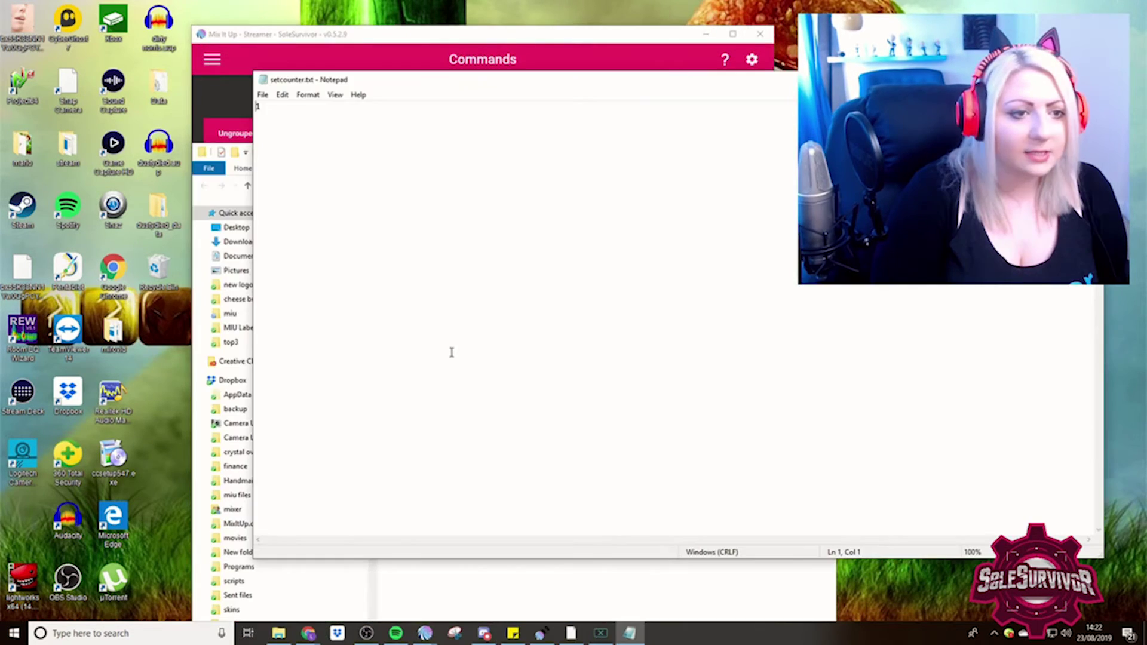
type("1")
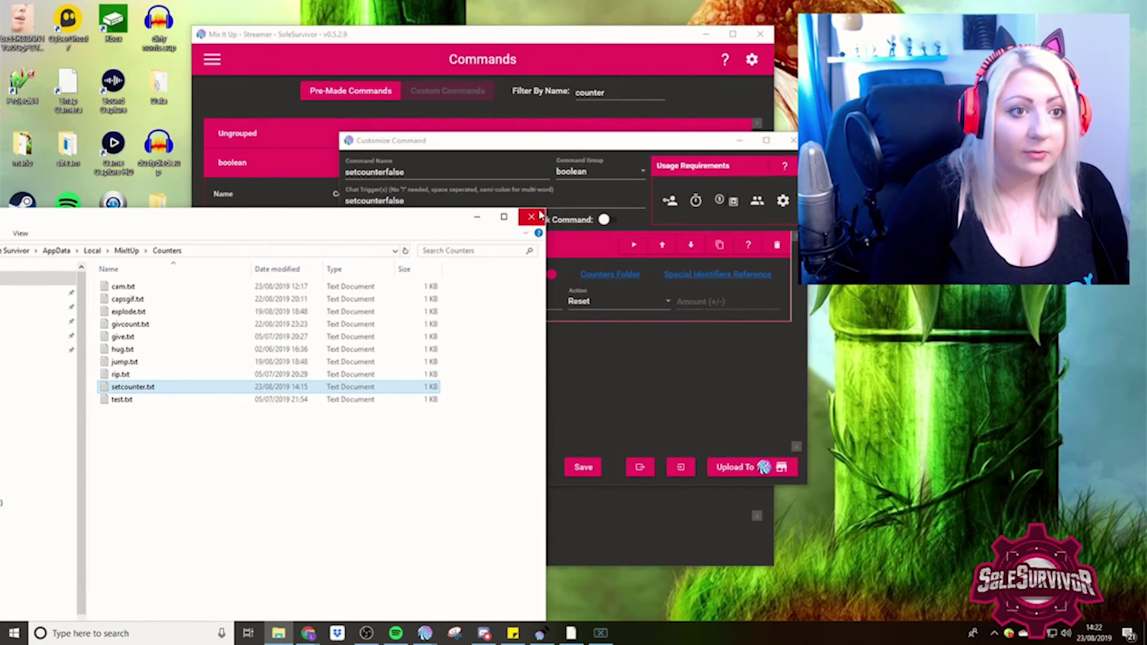
left_click(574, 293)
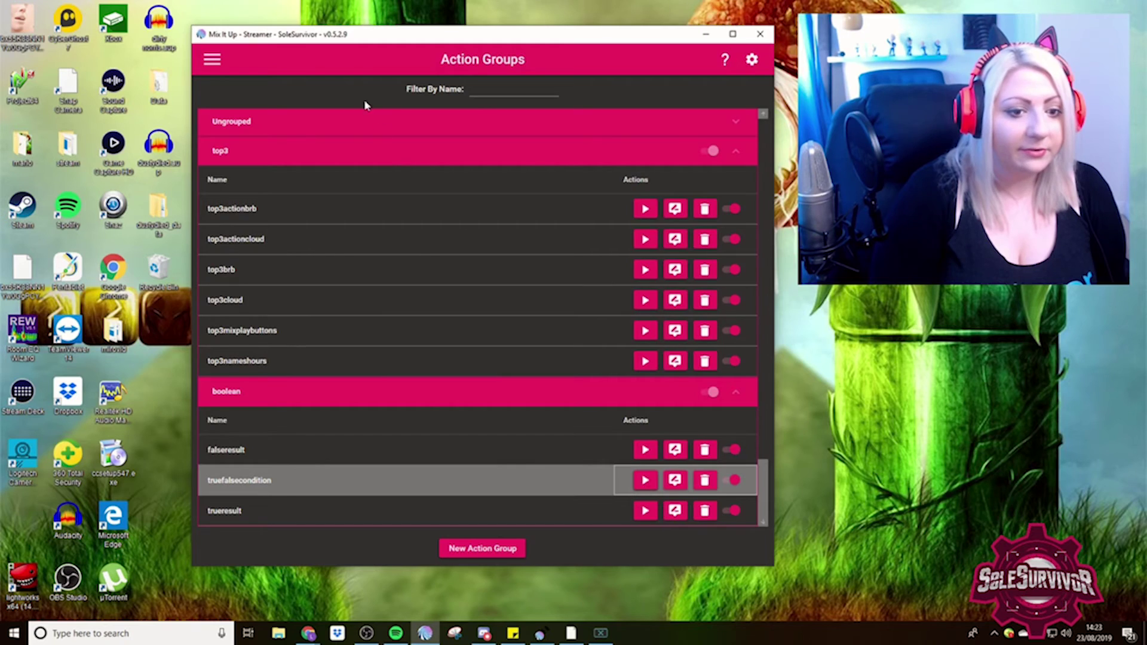
left_click(212, 59)
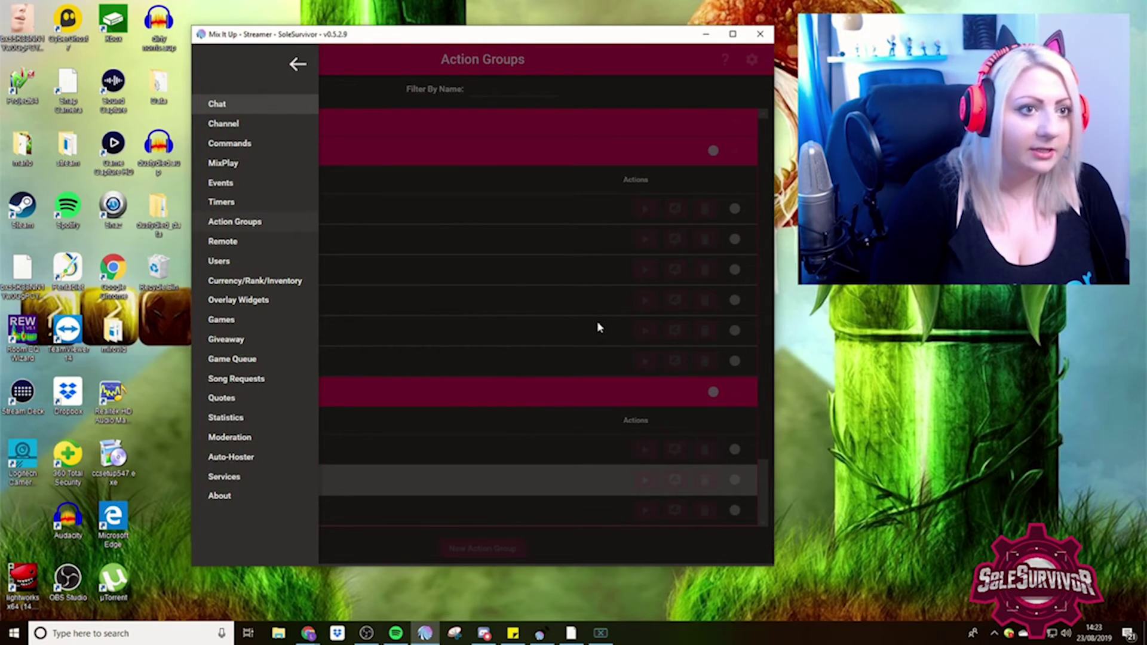